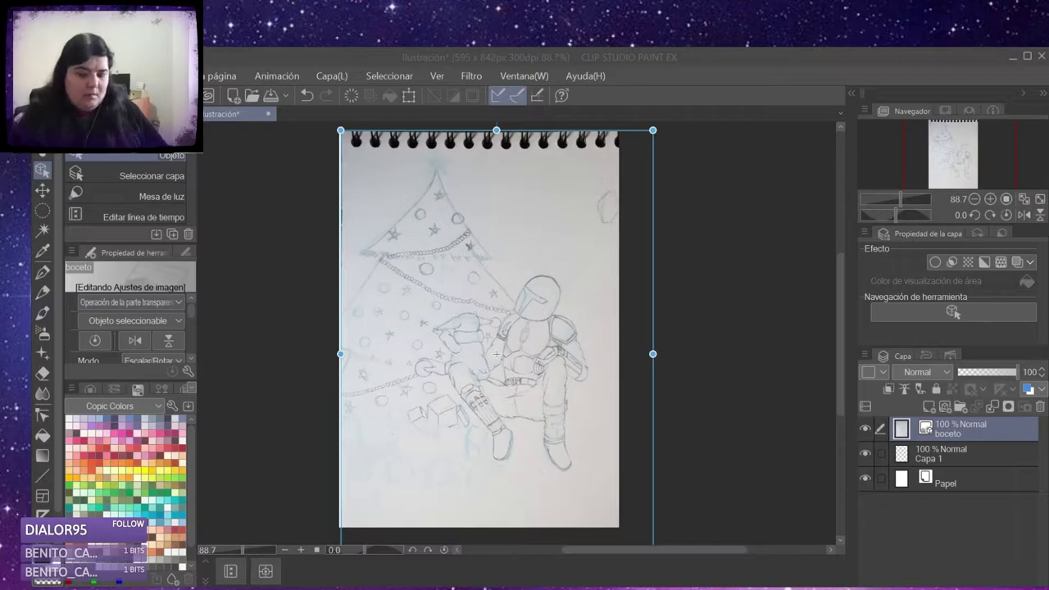
# Create a new vector layer above the boceto sketch layer and name it figuras.
pyautogui.hotkey('alt', 'Tab')
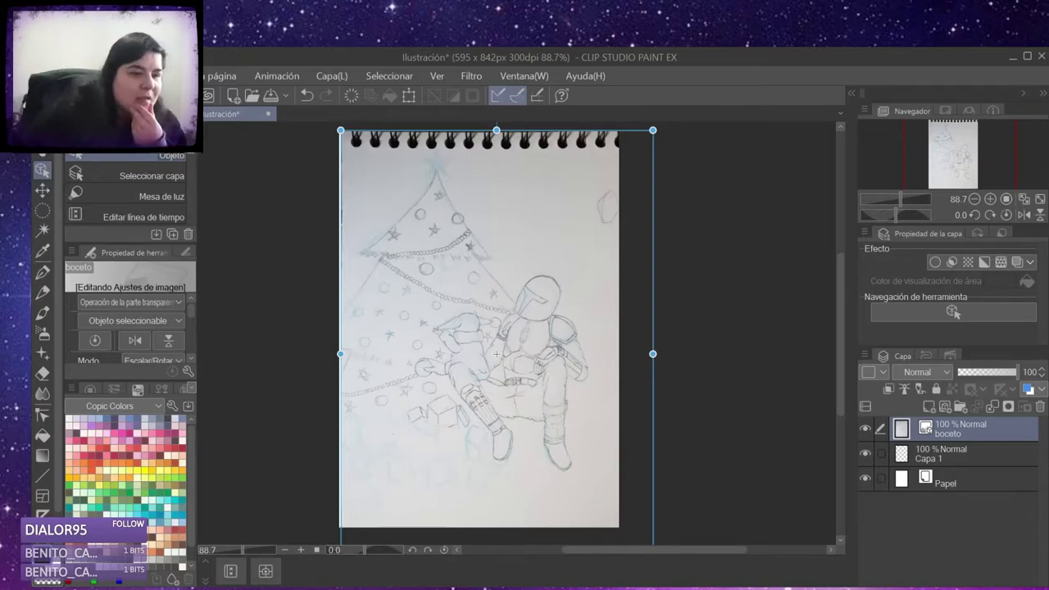
pyautogui.scroll(4, 712, 315)
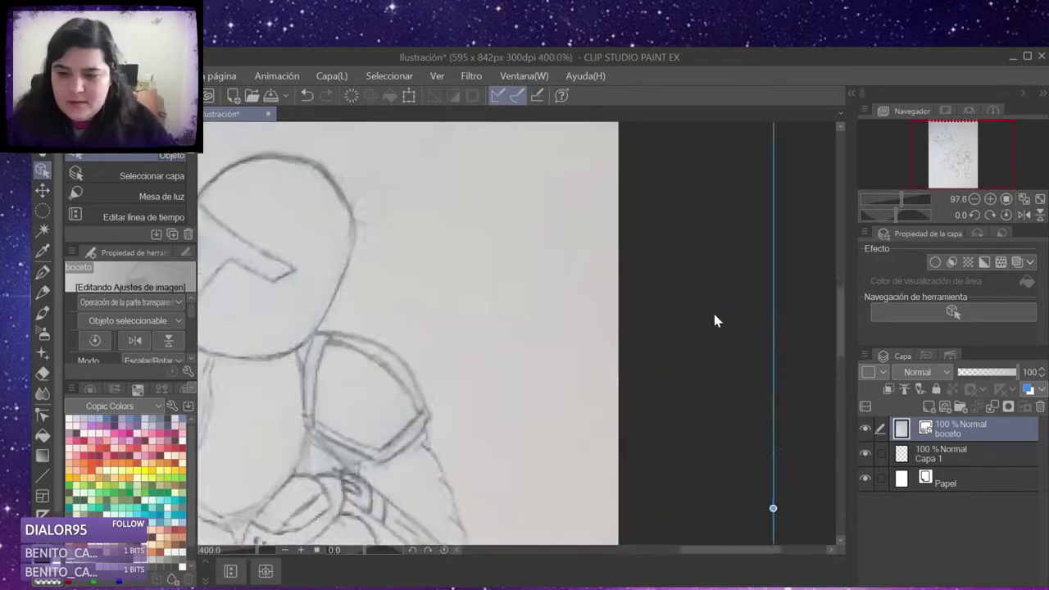
pyautogui.scroll(-2, 696, 424)
pyautogui.hotkey('ctrl', 'shift', 'n')
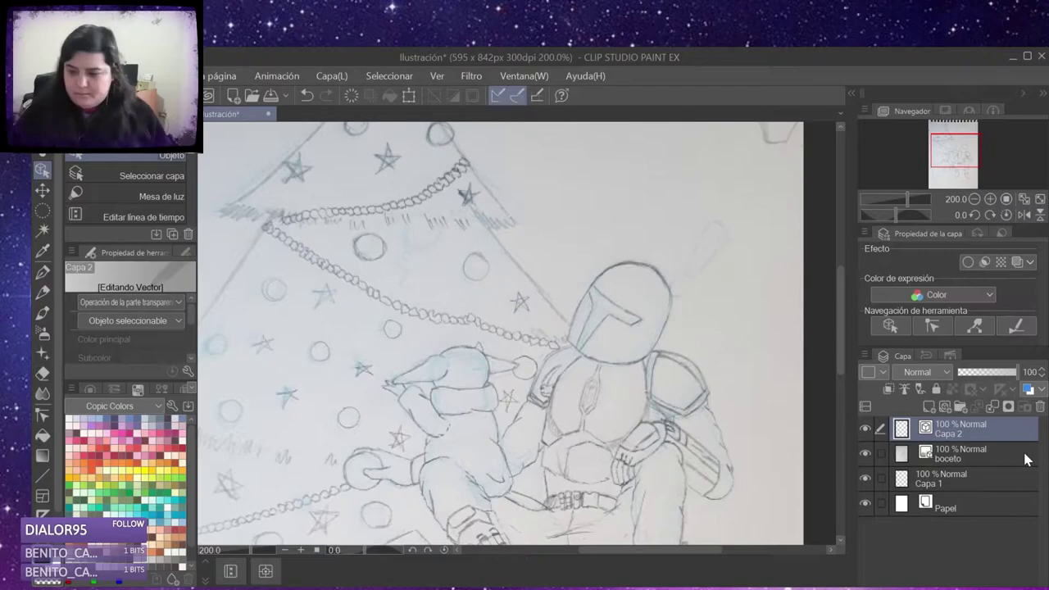
# Ink the helmet's outer outline over the sketch with the Saji pen at brush size 5.
pyautogui.scroll(5, 581, 297)
pyautogui.press('p')
pyautogui.moveTo(370, 381)
pyautogui.mouseDown()
pyautogui.moveTo(385, 302)
pyautogui.moveTo(443, 236)
pyautogui.moveTo(417, 265)
pyautogui.moveTo(539, 152)
pyautogui.moveTo(603, 155)
pyautogui.mouseUp()
pyautogui.hotkey('ctrl', 'z')
pyautogui.press('[')
pyautogui.hotkey('ctrl', 'z')
pyautogui.moveTo(574, 246)
pyautogui.mouseDown()
pyautogui.moveTo(440, 186)
pyautogui.moveTo(341, 295)
pyautogui.mouseUp()
pyautogui.moveTo(331, 344)
pyautogui.mouseDown()
pyautogui.moveTo(369, 267)
pyautogui.moveTo(536, 205)
pyautogui.moveTo(654, 399)
pyautogui.mouseUp()
pyautogui.hotkey('ctrl', '@')
pyautogui.scroll(-3, 524, 328)
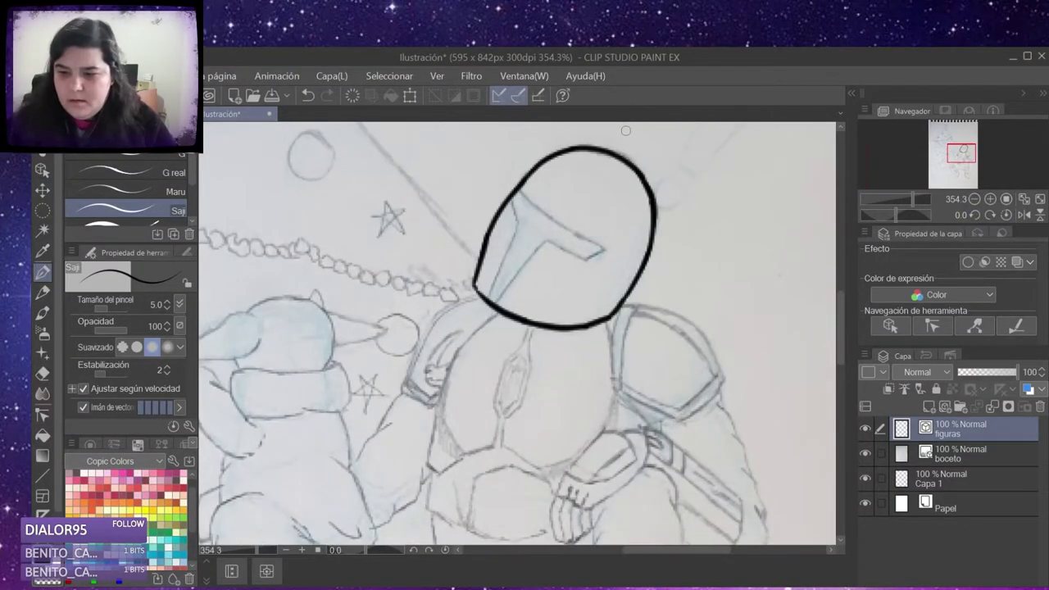
# Refine the curve of the helmet's left edge with the Redraw line tool.
pyautogui.press('y')
pyautogui.moveTo(548, 158); pyautogui.dragTo(484, 241)
pyautogui.scroll(-1, 127, 189)
pyautogui.click(140, 199)
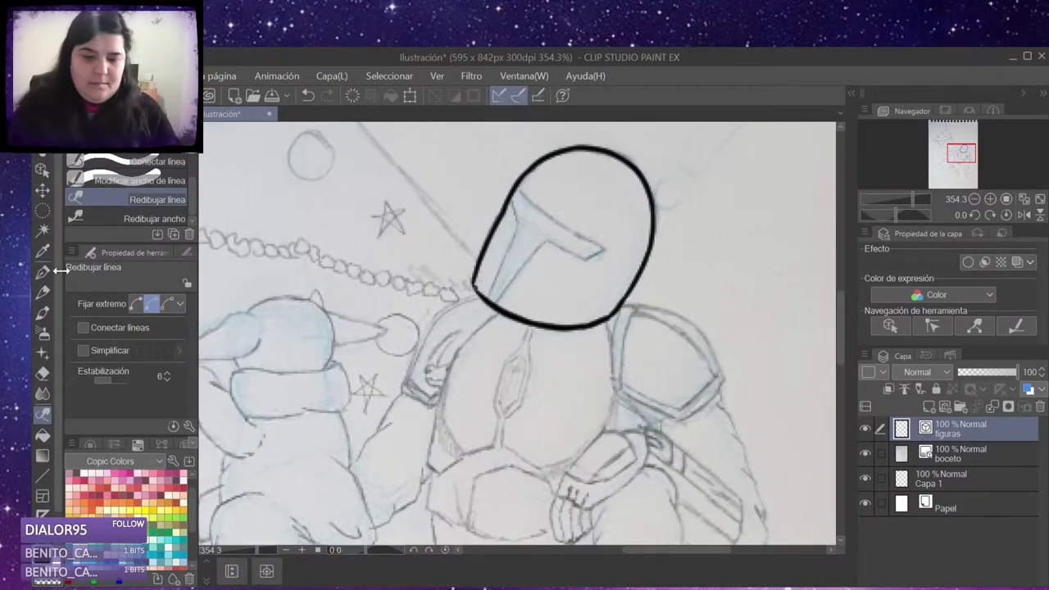
# Ink the helmet's T-shaped visor, including its cheek lines and upper brow line.
pyautogui.press('p')
pyautogui.hotkey('ctrl', 'z')
pyautogui.moveTo(513, 200); pyautogui.dragTo(492, 299)
pyautogui.moveTo(518, 246); pyautogui.dragTo(604, 252)
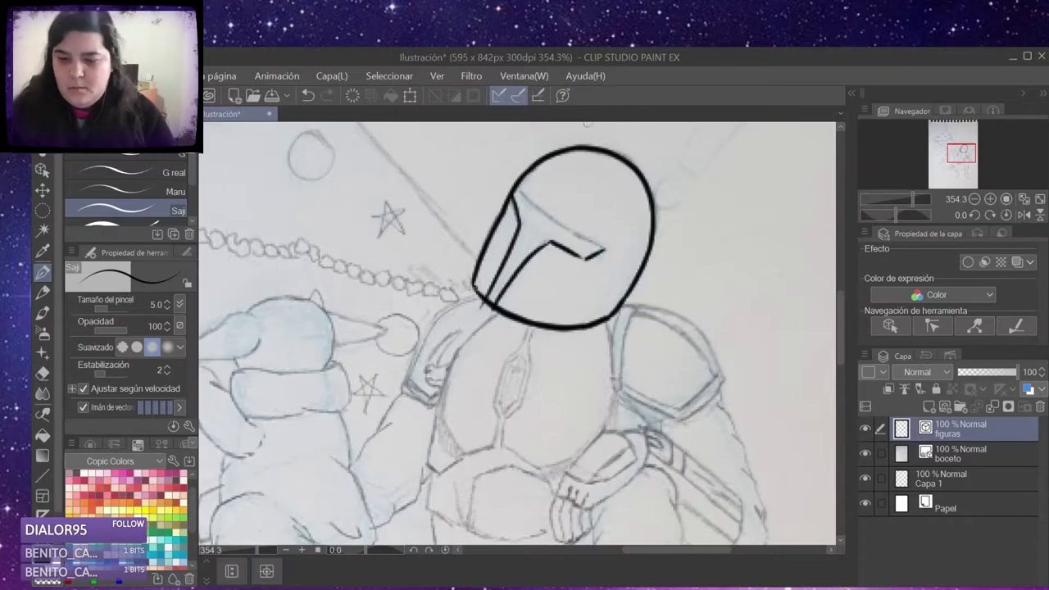
pyautogui.moveTo(515, 186); pyautogui.dragTo(609, 248)
# Adjust the control points at the visor's right tip so its lines meet in a clean corner.
pyautogui.press('e')
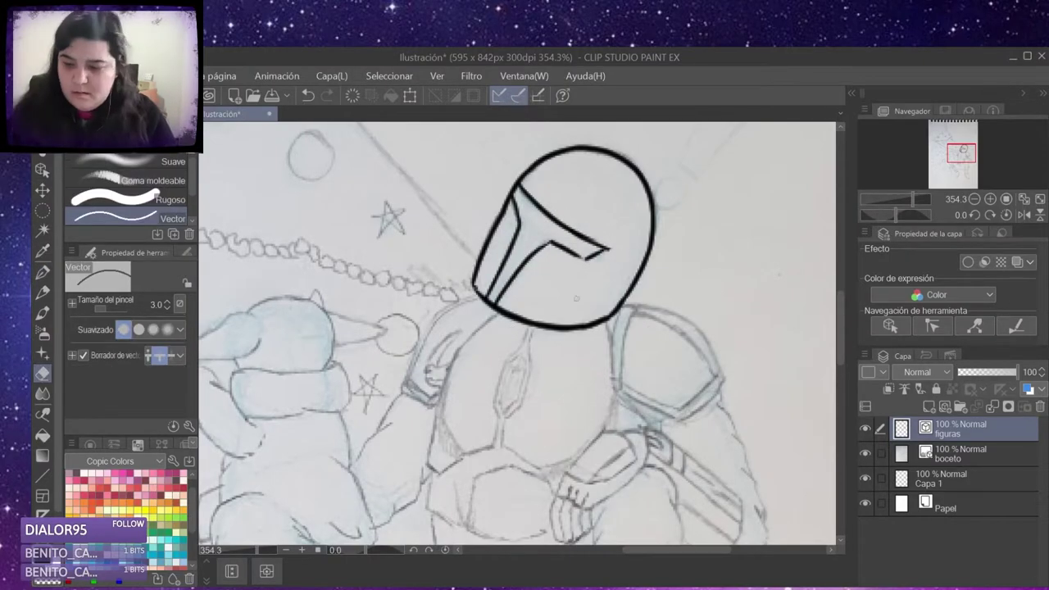
pyautogui.press('y')
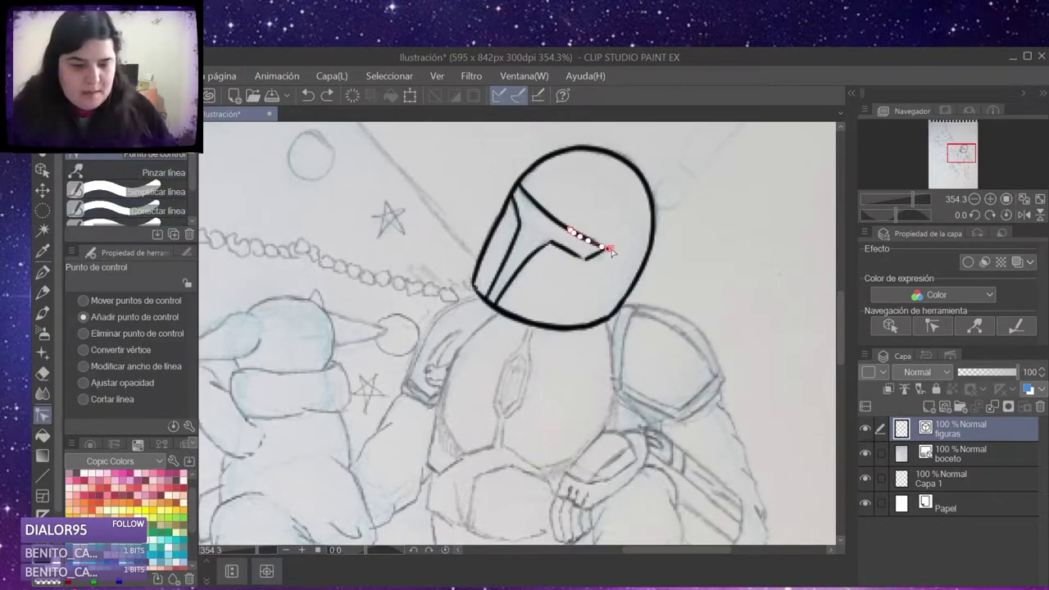
pyautogui.scroll(5, 492, 404)
pyautogui.scroll(-7, 493, 404)
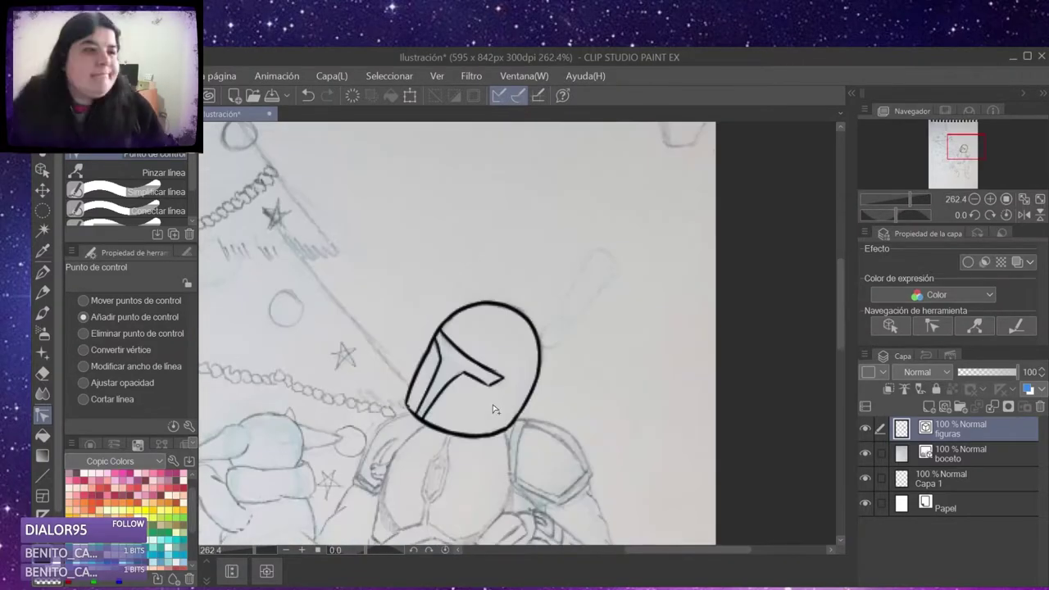
pyautogui.scroll(3, 493, 404)
# Go over the helmet's left edge again and join its line ends with the Connect line tool.
pyautogui.click(127, 211)
pyautogui.scroll(-10, 687, 360)
pyautogui.scroll(6, 574, 287)
pyautogui.press('p')
pyautogui.moveTo(425, 164); pyautogui.dragTo(383, 294)
pyautogui.press('y')
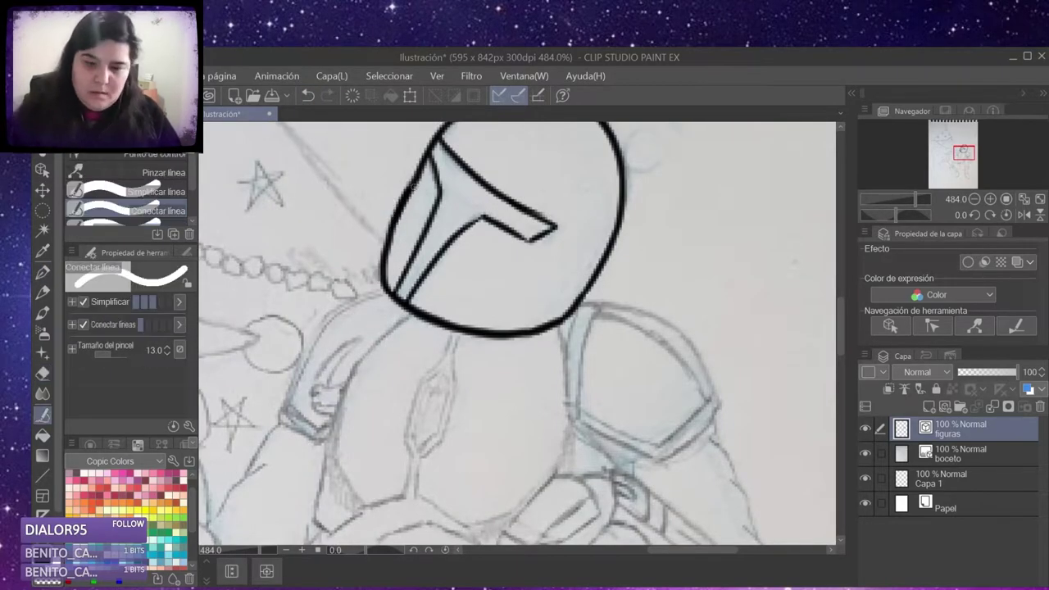
pyautogui.press('y')
pyautogui.press('y')
pyautogui.press('y')
pyautogui.press('y')
pyautogui.press('y')
pyautogui.press('y')
pyautogui.moveTo(452, 308)
pyautogui.mouseDown()
pyautogui.moveTo(438, 299)
pyautogui.moveTo(516, 246)
pyautogui.mouseUp()
# Ink the double outline of the left shoulder pad down to its lower corner.
pyautogui.press('p')
pyautogui.moveTo(479, 195)
pyautogui.mouseDown()
pyautogui.moveTo(425, 223)
pyautogui.moveTo(383, 310)
pyautogui.mouseUp()
pyautogui.moveTo(410, 236)
pyautogui.mouseDown()
pyautogui.moveTo(378, 312)
pyautogui.moveTo(423, 348)
pyautogui.moveTo(435, 323)
pyautogui.mouseUp()
pyautogui.scroll(4, 398, 311)
pyautogui.press('y')
pyautogui.scroll(-3, 415, 533)
# Ink the small emblem inside the left shoulder pad with the pen at brush size 2.2.
pyautogui.press('p')
pyautogui.moveTo(424, 231)
pyautogui.mouseDown()
pyautogui.moveTo(354, 305)
pyautogui.moveTo(407, 312)
pyautogui.mouseUp()
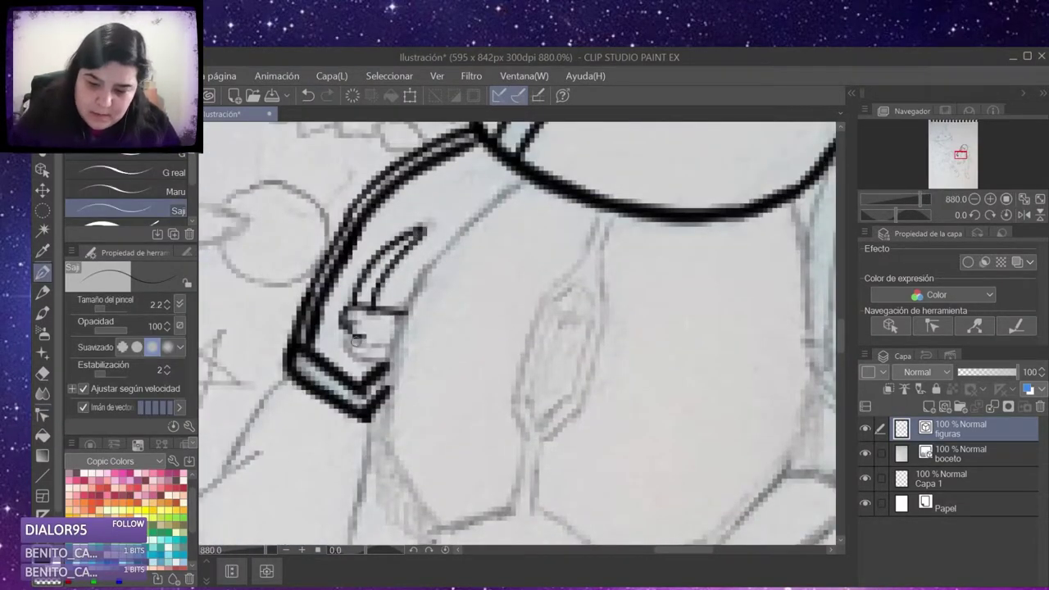
pyautogui.moveTo(349, 335); pyautogui.dragTo(383, 360)
# Set the brush size to 5 and ink the outline of the left chest plate.
pyautogui.press(']')
pyautogui.press(']')
pyautogui.press(']')
pyautogui.press(']')
pyautogui.moveTo(534, 398); pyautogui.dragTo(524, 382)
pyautogui.scroll(-2, 508, 377)
pyautogui.moveTo(360, 263); pyautogui.dragTo(447, 275)
pyautogui.scroll(-2, 476, 382)
pyautogui.moveTo(476, 382); pyautogui.dragTo(478, 395)
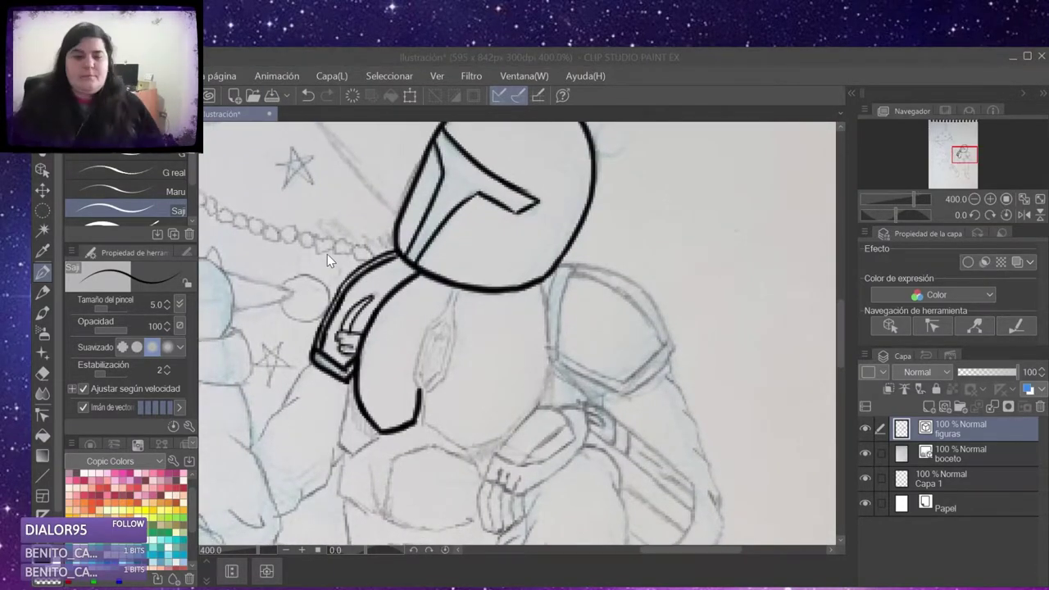
# Save the illustration under the name postal 2020.
pyautogui.press('Return')
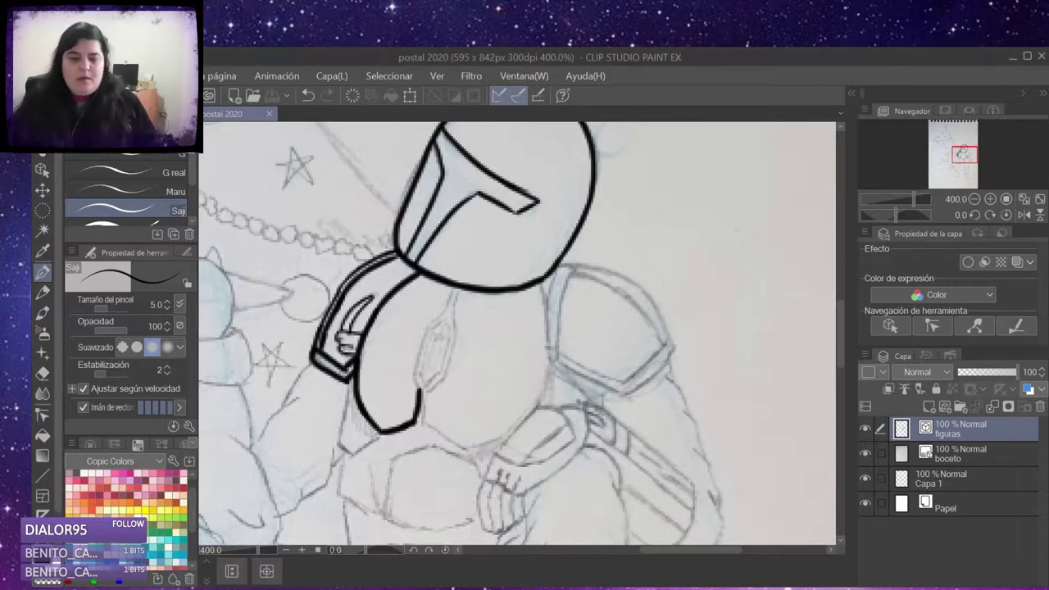
# Ink the elongated gem at the centre of the chest and the outline of the right chest plate.
pyautogui.scroll(4, 436, 391)
pyautogui.moveTo(475, 141); pyautogui.dragTo(381, 353)
pyautogui.moveTo(410, 246); pyautogui.dragTo(402, 372)
pyautogui.moveTo(483, 213); pyautogui.dragTo(408, 439)
pyautogui.scroll(-5, 409, 438)
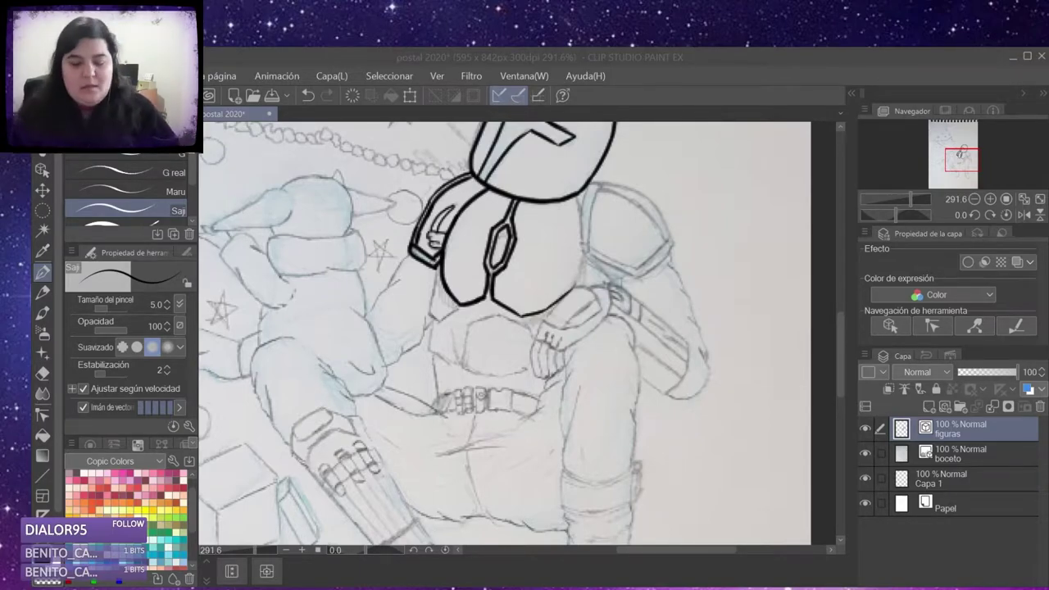
# Ink the right shoulder strap and the shoulder pad's double outer curve, joining the line ends.
pyautogui.scroll(5, 656, 254)
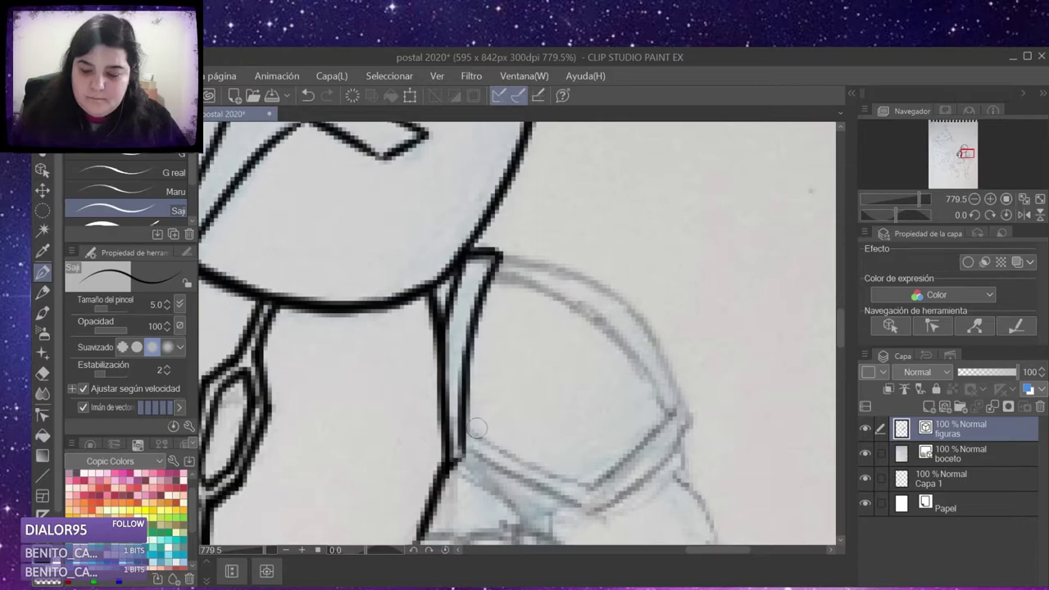
pyautogui.press('^')
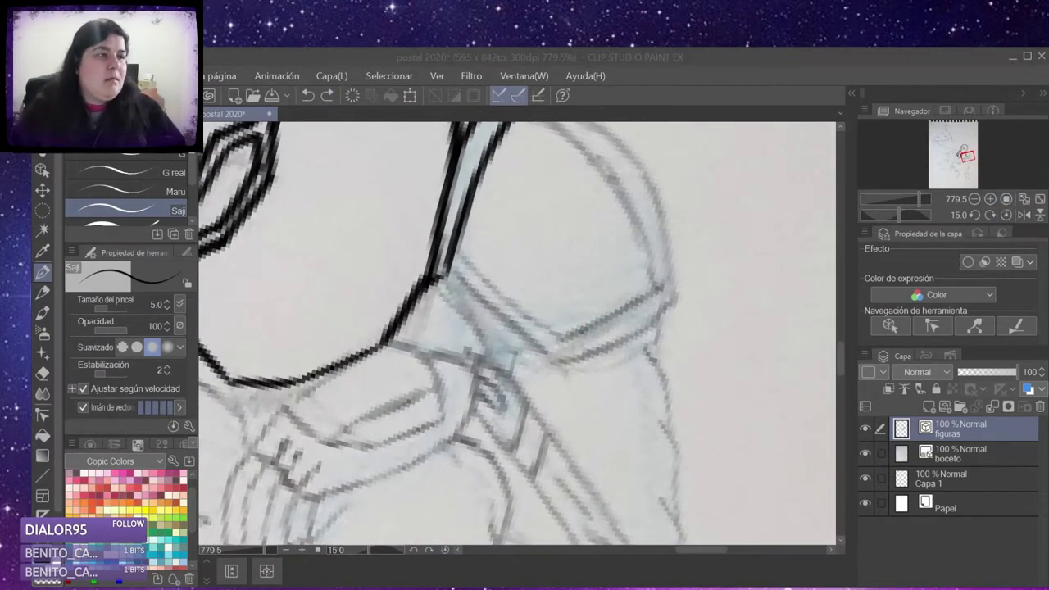
pyautogui.moveTo(574, 328); pyautogui.dragTo(360, 418)
pyautogui.moveTo(311, 160)
pyautogui.mouseDown()
pyautogui.moveTo(410, 258)
pyautogui.moveTo(446, 368)
pyautogui.mouseUp()
pyautogui.click(127, 211)
pyautogui.moveTo(386, 197); pyautogui.dragTo(423, 246)
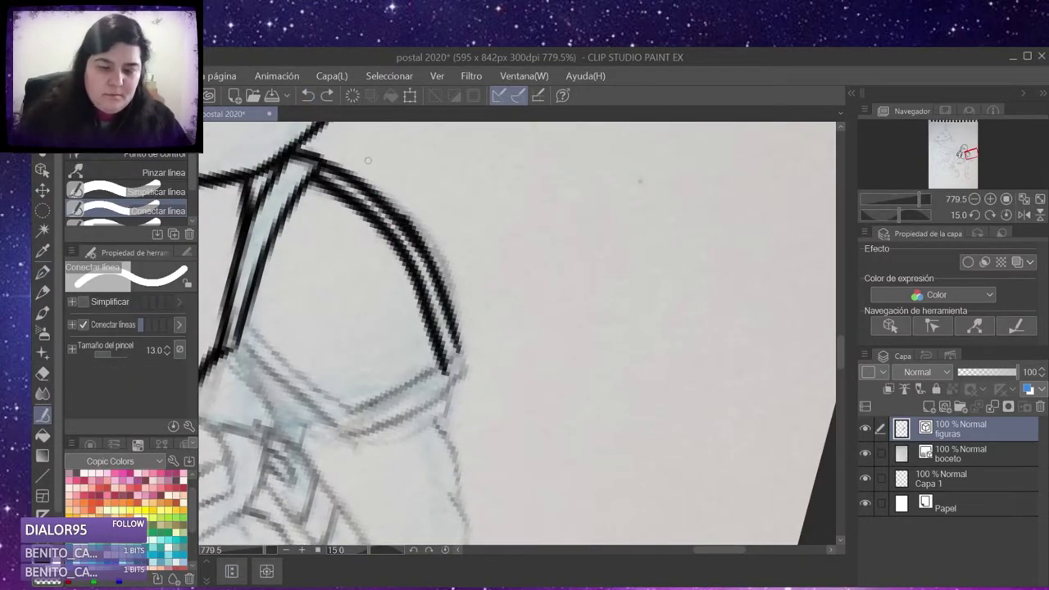
pyautogui.scroll(-1, 516, 332)
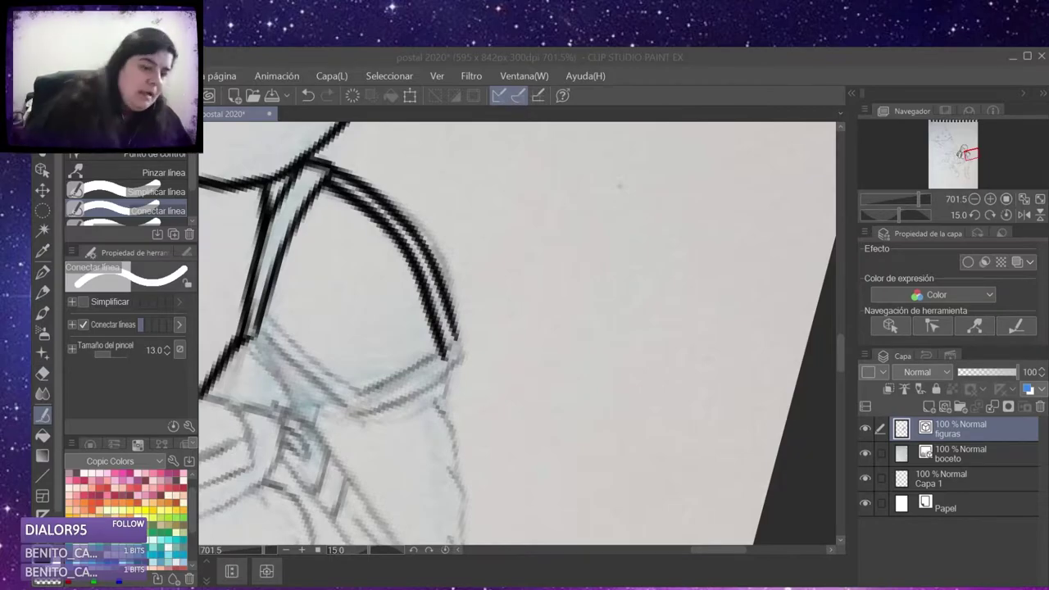
# Ink the double lower edge of the right shoulder pad and connect the lines at its corners.
pyautogui.press('p')
pyautogui.moveTo(485, 391)
pyautogui.mouseDown()
pyautogui.moveTo(621, 276)
pyautogui.moveTo(423, 267)
pyautogui.mouseUp()
pyautogui.click(43, 416)
pyautogui.click(127, 211)
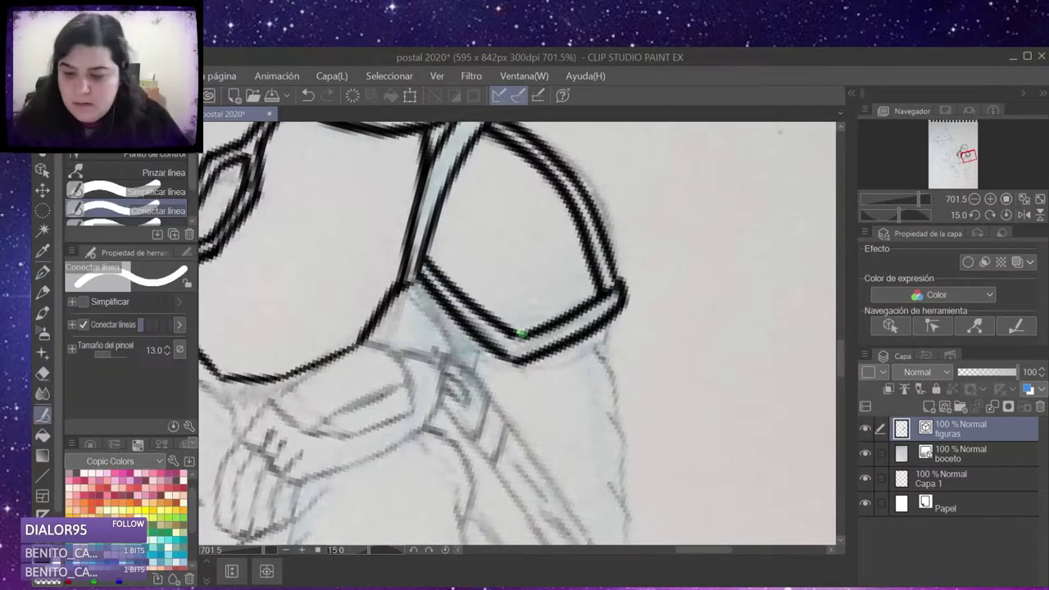
pyautogui.moveTo(607, 451); pyautogui.dragTo(619, 370)
pyautogui.scroll(-5, 619, 370)
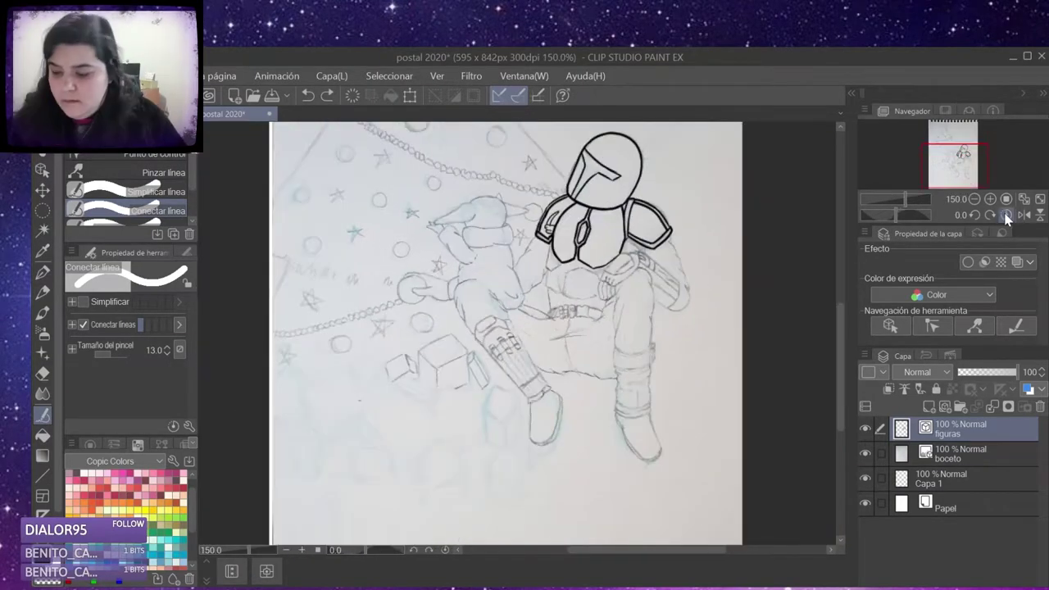
# Ink the right arm's outline with its folds and the forearm guard with its panel details.
pyautogui.scroll(5, 544, 209)
pyautogui.press('p')
pyautogui.moveTo(543, 210); pyautogui.dragTo(574, 386)
pyautogui.hotkey('ctrl', 'z')
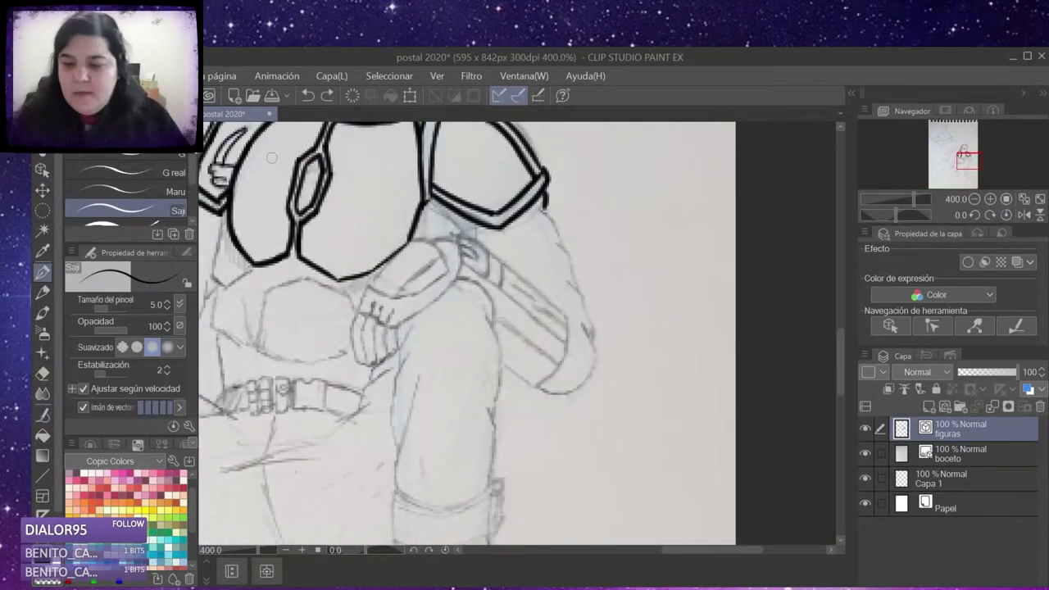
pyautogui.scroll(3, 543, 210)
pyautogui.moveTo(361, 233)
pyautogui.mouseDown()
pyautogui.moveTo(414, 354)
pyautogui.moveTo(307, 447)
pyautogui.mouseUp()
pyautogui.moveTo(307, 447); pyautogui.dragTo(431, 467)
pyautogui.moveTo(492, 322)
pyautogui.mouseDown()
pyautogui.moveTo(471, 394)
pyautogui.moveTo(418, 459)
pyautogui.mouseUp()
pyautogui.moveTo(258, 160)
pyautogui.mouseDown()
pyautogui.moveTo(492, 326)
pyautogui.moveTo(299, 287)
pyautogui.mouseUp()
pyautogui.moveTo(491, 328); pyautogui.dragTo(632, 270)
pyautogui.moveTo(352, 344); pyautogui.dragTo(348, 508)
pyautogui.moveTo(291, 410); pyautogui.dragTo(287, 502)
pyautogui.moveTo(410, 336); pyautogui.dragTo(467, 287)
pyautogui.moveTo(434, 213)
pyautogui.mouseDown()
pyautogui.moveTo(435, 252)
pyautogui.moveTo(278, 442)
pyautogui.mouseUp()
pyautogui.hotkey('ctrl', '@')
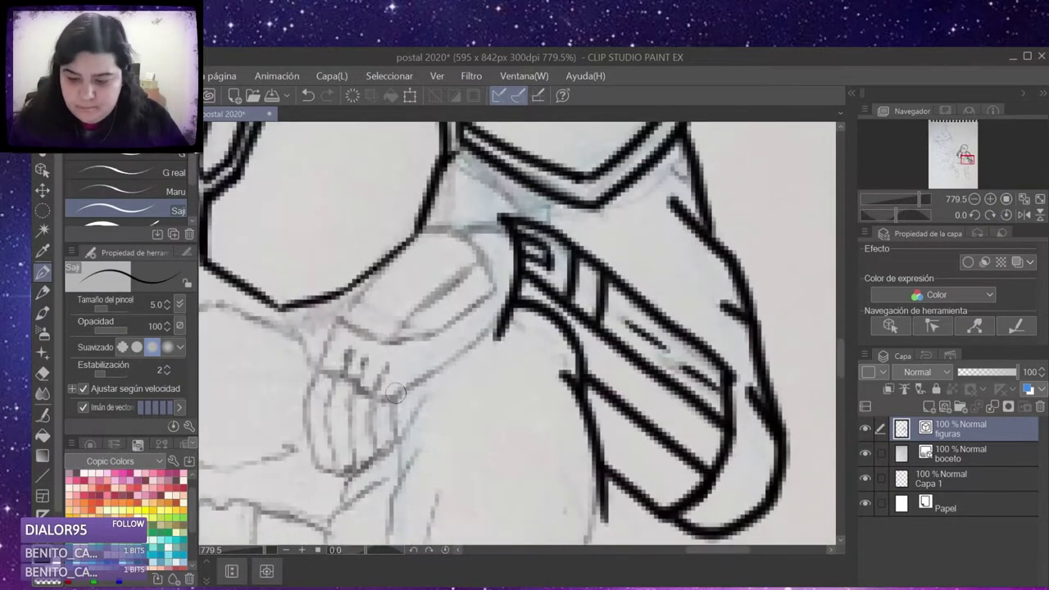
# Ink the back plate and wrist of the glove resting on the knee and trim the overlapping lines.
pyautogui.moveTo(353, 307); pyautogui.dragTo(498, 220)
pyautogui.moveTo(455, 230)
pyautogui.mouseDown()
pyautogui.moveTo(492, 279)
pyautogui.moveTo(344, 324)
pyautogui.mouseUp()
pyautogui.moveTo(344, 324); pyautogui.dragTo(483, 305)
pyautogui.moveTo(399, 323); pyautogui.dragTo(471, 270)
pyautogui.press('e')
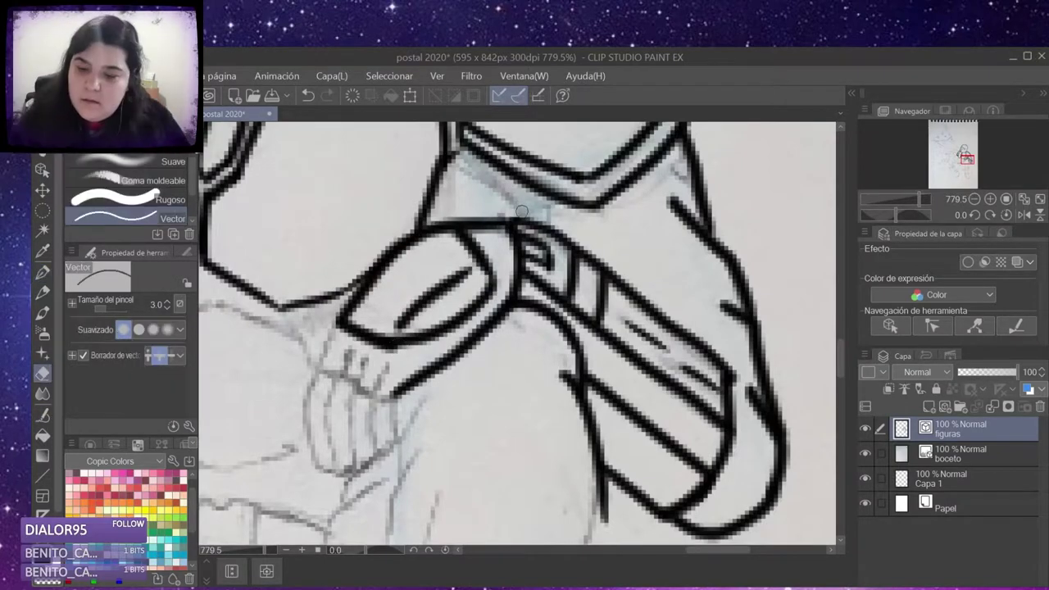
pyautogui.scroll(-3, 478, 211)
# Ink the glove's fingers and the side contours and fold of the leg below it.
pyautogui.press('p')
pyautogui.scroll(3, 434, 312)
pyautogui.moveTo(394, 176); pyautogui.dragTo(383, 311)
pyautogui.moveTo(447, 189)
pyautogui.mouseDown()
pyautogui.moveTo(434, 312)
pyautogui.moveTo(381, 318)
pyautogui.mouseUp()
pyautogui.moveTo(500, 234); pyautogui.dragTo(451, 492)
pyautogui.scroll(-2, 558, 432)
pyautogui.moveTo(588, 254); pyautogui.dragTo(594, 443)
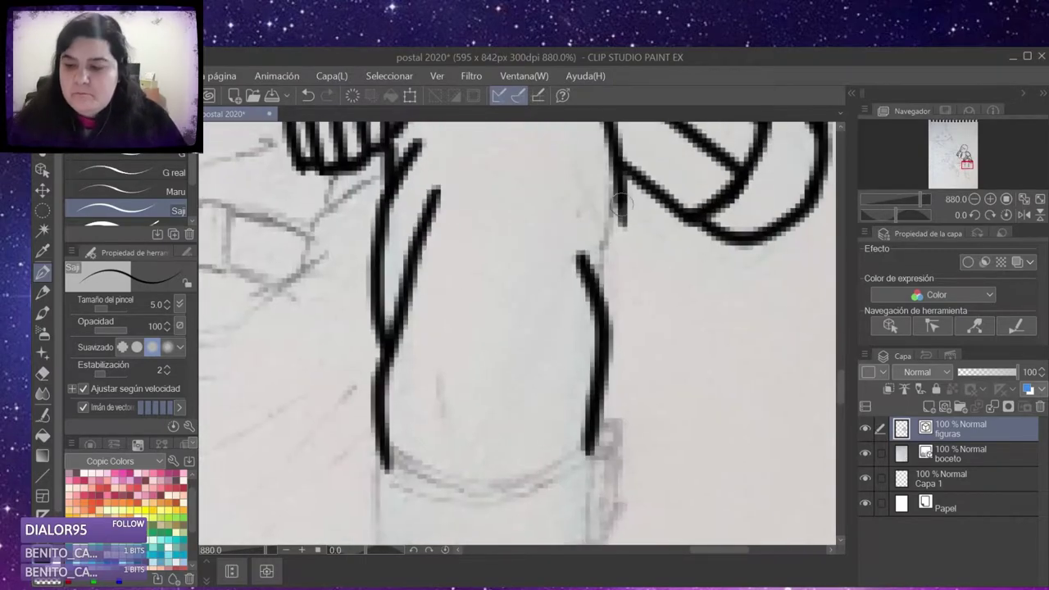
pyautogui.scroll(-3, 659, 219)
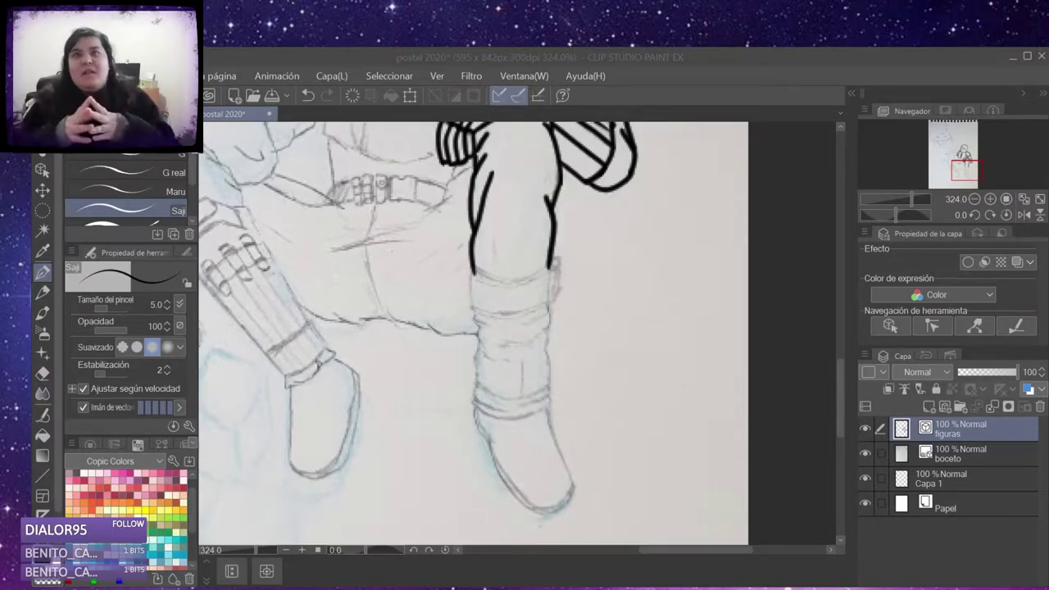
# Ink the curved upper edge of the shin band and the small tab at its side.
pyautogui.scroll(5, 513, 279)
pyautogui.moveTo(402, 263); pyautogui.dragTo(611, 256)
pyautogui.moveTo(623, 214)
pyautogui.mouseDown()
pyautogui.moveTo(651, 220)
pyautogui.moveTo(611, 340)
pyautogui.mouseUp()
pyautogui.moveTo(619, 246); pyautogui.dragTo(606, 373)
# Resize the canvas to 42.00 x 59.40 cm and scale the figuras, boceto and Capa 1 layers to 761% to fill it.
pyautogui.scroll(-8, 598, 426)
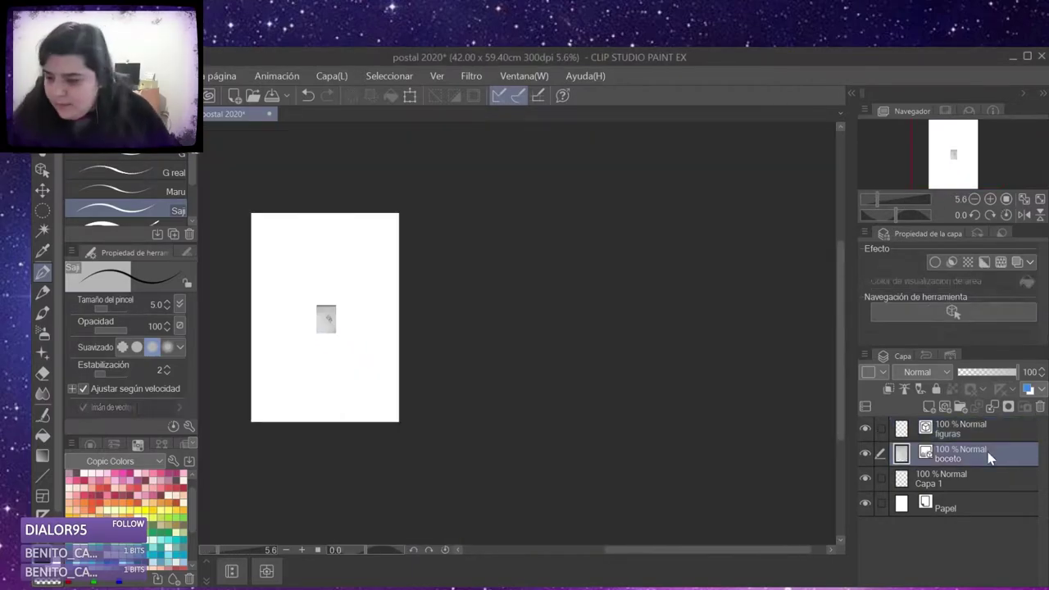
pyautogui.keyDown('shift'); pyautogui.click(968, 477); pyautogui.keyUp('shift')
pyautogui.hotkey('ctrl', 't')
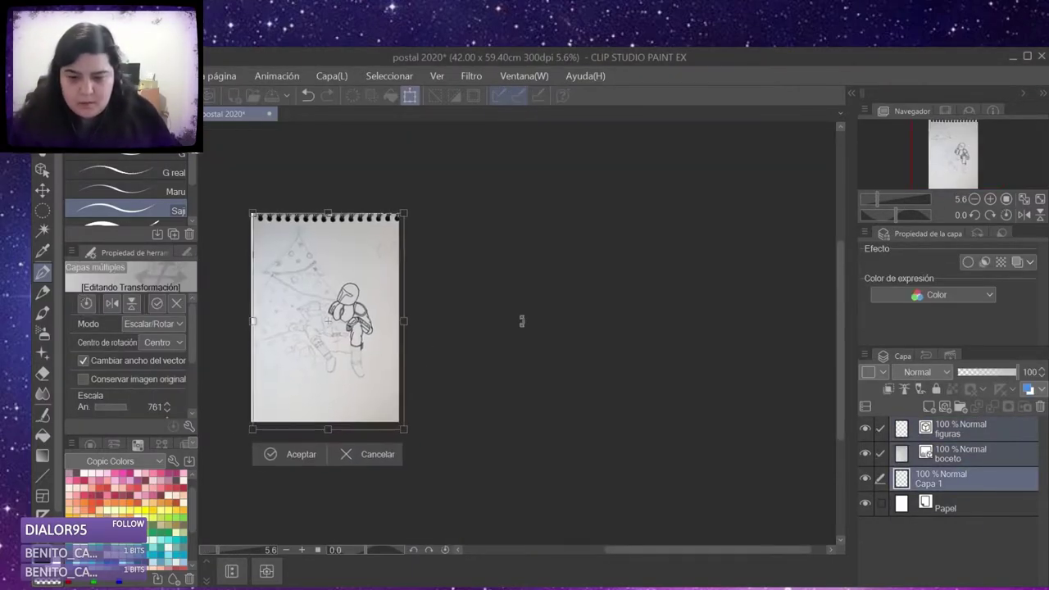
pyautogui.press('Return')
pyautogui.scroll(5, 539, 361)
# Try to adjust the width of the enlarged ink lines with the line width correction tool.
pyautogui.click(43, 414)
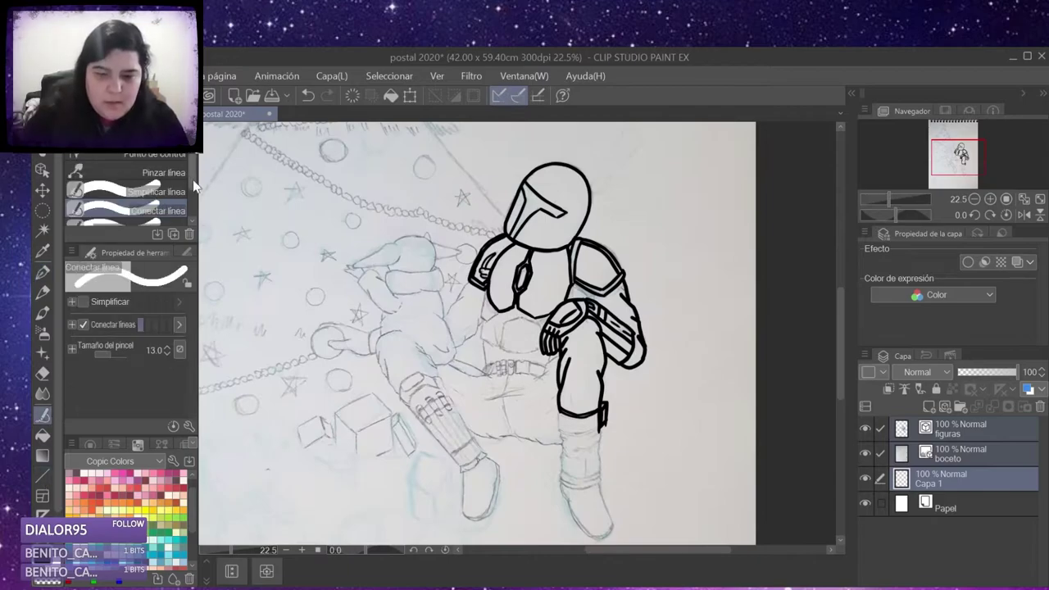
pyautogui.click(140, 181)
pyautogui.moveTo(422, 295)
pyautogui.mouseDown()
pyautogui.moveTo(603, 148)
pyautogui.moveTo(532, 361)
pyautogui.moveTo(574, 484)
pyautogui.moveTo(598, 443)
pyautogui.mouseUp()
pyautogui.moveTo(573, 146)
pyautogui.mouseDown()
pyautogui.moveTo(449, 254)
pyautogui.moveTo(435, 282)
pyautogui.moveTo(459, 262)
pyautogui.mouseUp()
# Ink the left upper arm's edge on the figuras layer with the pen at brush size 12.
pyautogui.scroll(5, 576, 498)
pyautogui.press('p')
pyautogui.scroll(2, 525, 328)
pyautogui.click(967, 427)
pyautogui.moveTo(337, 305); pyautogui.dragTo(377, 287)
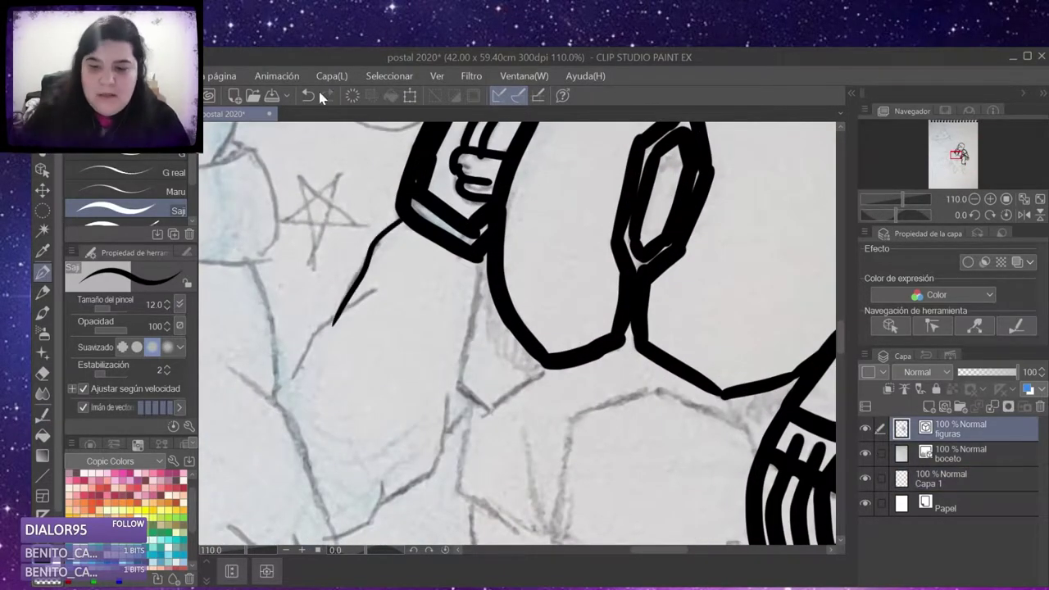
pyautogui.moveTo(398, 220); pyautogui.dragTo(271, 407)
pyautogui.press('e')
pyautogui.scroll(1, 601, 222)
pyautogui.scroll(-6, 600, 223)
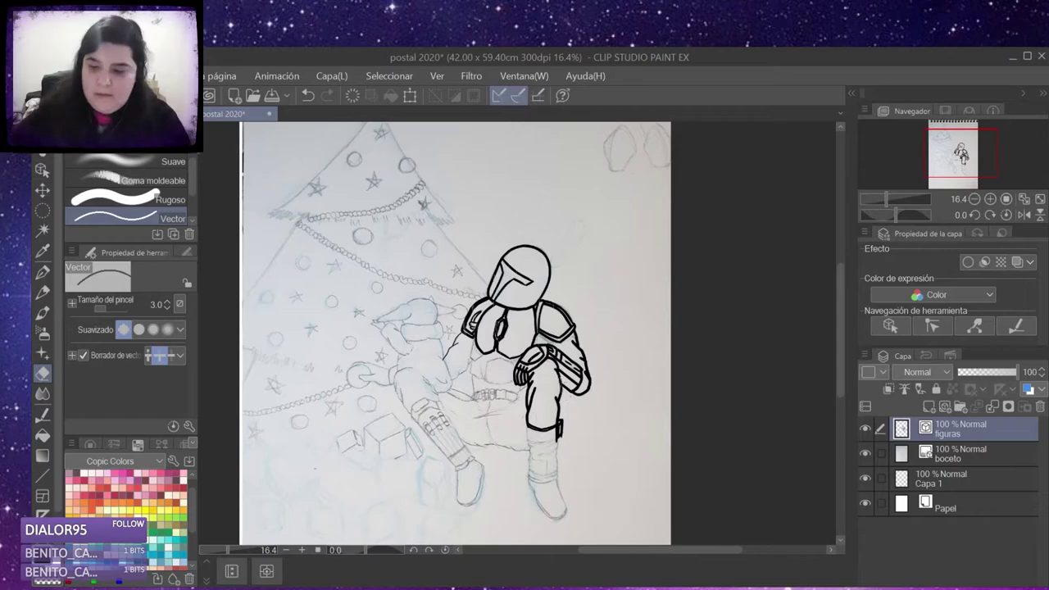
# Remove the existing ink lines from the figuras layer, leaving only the sketch.
pyautogui.hotkey('ctrl', 'z')
pyautogui.hotkey('ctrl', 'z')
pyautogui.hotkey('ctrl', 'z')
pyautogui.hotkey('ctrl', 'z')
pyautogui.hotkey('ctrl', 'z')
pyautogui.hotkey('ctrl', 'z')
# Set the Saji pen to brush size 15 and ink the helmet's left edge up to the crown.
pyautogui.press('p')
pyautogui.scroll(4, 529, 266)
pyautogui.moveTo(348, 289)
pyautogui.mouseDown()
pyautogui.moveTo(295, 410)
pyautogui.moveTo(445, 182)
pyautogui.mouseUp()
pyautogui.hotkey('ctrl', 'z')
pyautogui.hotkey('ctrl', 'z')
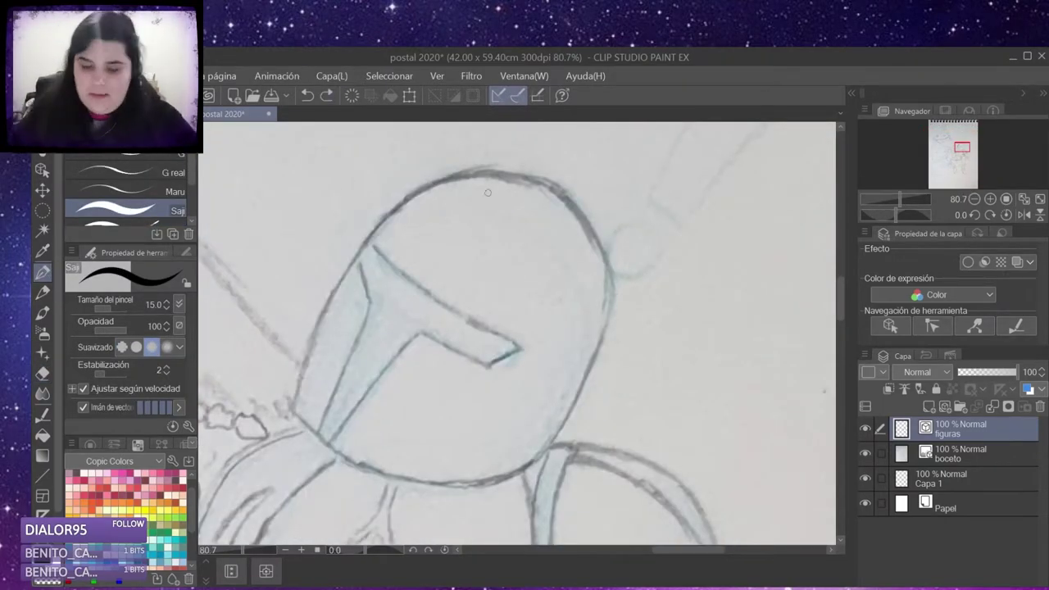
pyautogui.moveTo(295, 399)
pyautogui.mouseDown()
pyautogui.moveTo(324, 310)
pyautogui.moveTo(433, 171)
pyautogui.moveTo(449, 182)
pyautogui.mouseUp()
pyautogui.press('e')
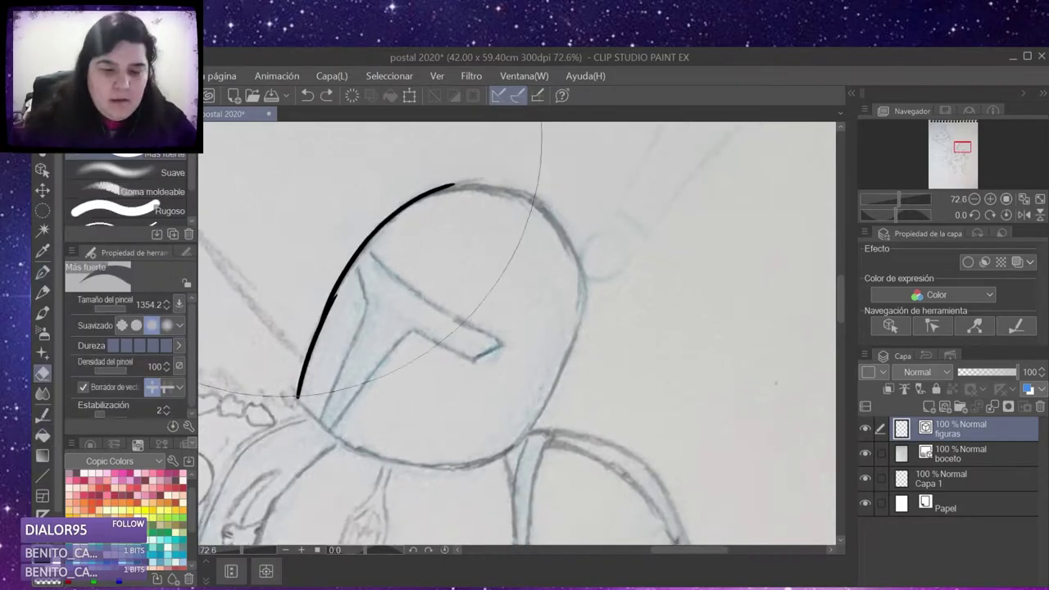
# Rotate the canvas as needed to ink the helmet's crown and right side, and reset the rotation.
pyautogui.press('p')
pyautogui.press('-')
pyautogui.press('-')
pyautogui.press('-')
pyautogui.press('-')
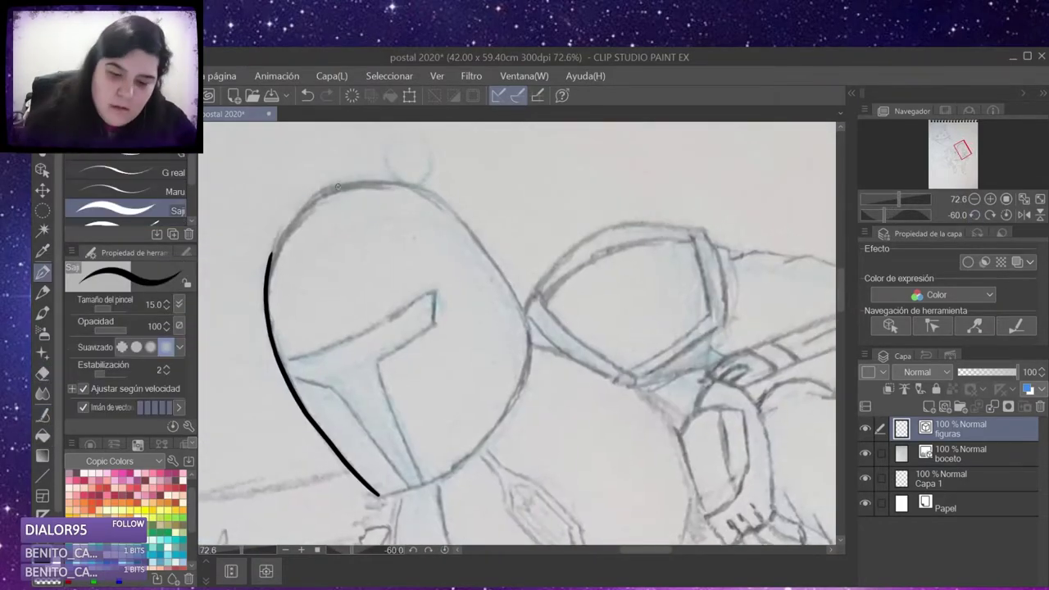
pyautogui.moveTo(269, 254); pyautogui.dragTo(352, 185)
pyautogui.moveTo(574, 245); pyautogui.dragTo(623, 344)
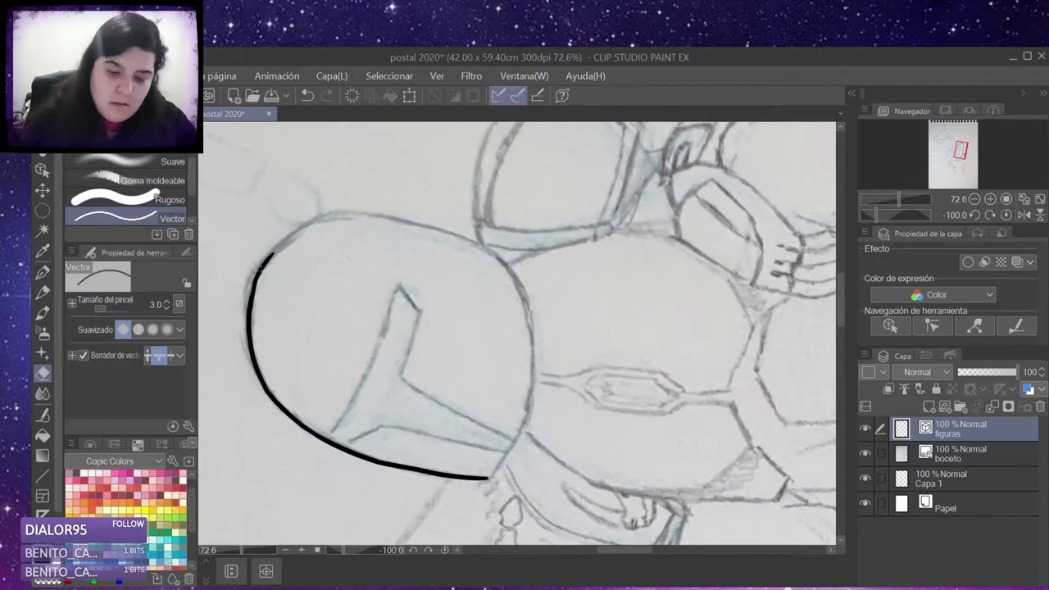
pyautogui.click(975, 215)
pyautogui.moveTo(302, 313)
pyautogui.mouseDown()
pyautogui.moveTo(308, 280)
pyautogui.moveTo(414, 215)
pyautogui.mouseUp()
pyautogui.click(1006, 215)
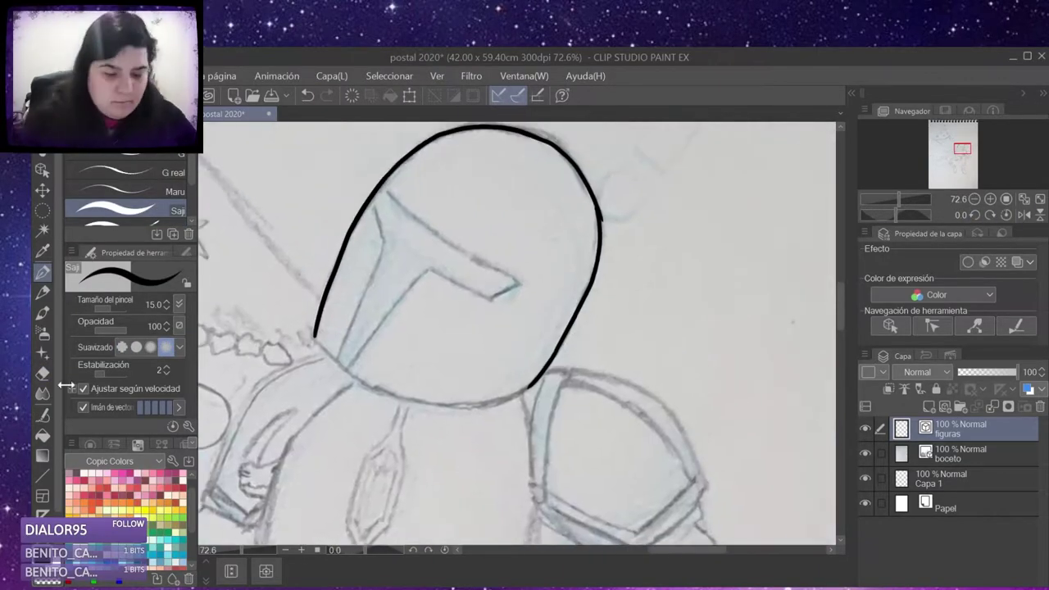
# Ink the helmet's lower rim between its two sides and join the line ends at the corners with Conectar línea.
pyautogui.press('e')
pyautogui.press('p')
pyautogui.moveTo(703, 259)
pyautogui.mouseDown()
pyautogui.moveTo(620, 320)
pyautogui.moveTo(648, 286)
pyautogui.moveTo(422, 190)
pyautogui.moveTo(369, 309)
pyautogui.moveTo(392, 414)
pyautogui.mouseUp()
pyautogui.click(1006, 215)
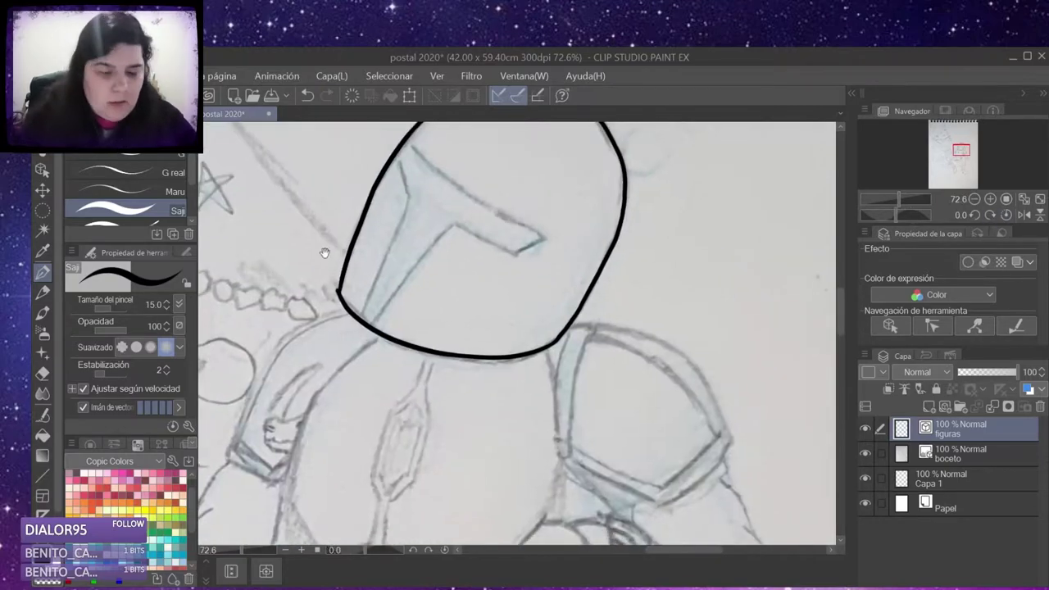
pyautogui.press('y')
pyautogui.click(185, 210)
pyautogui.scroll(3, 351, 316)
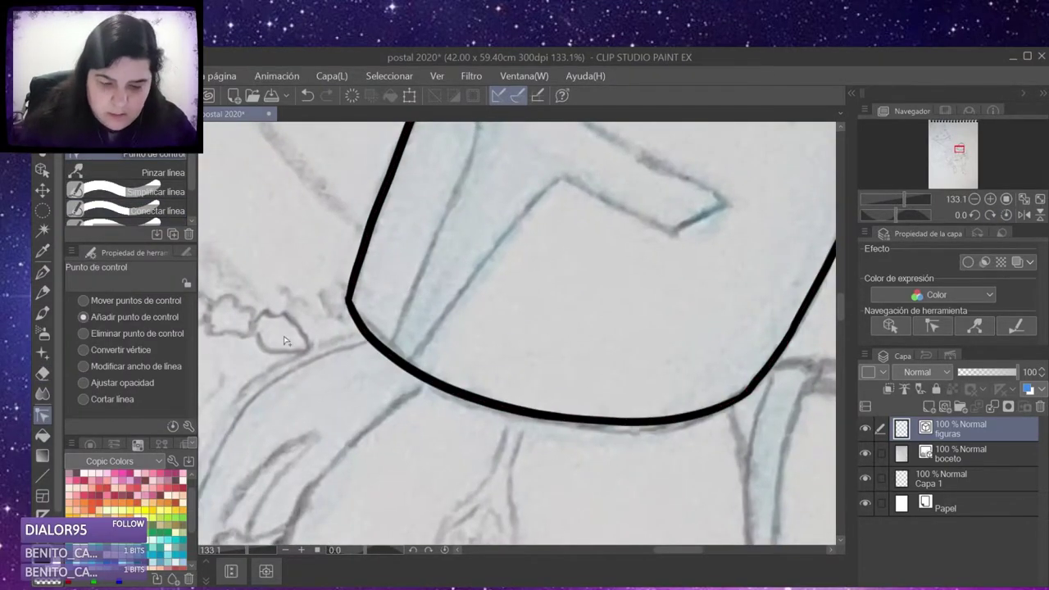
pyautogui.scroll(-1, 352, 327)
pyautogui.scroll(-3, 351, 326)
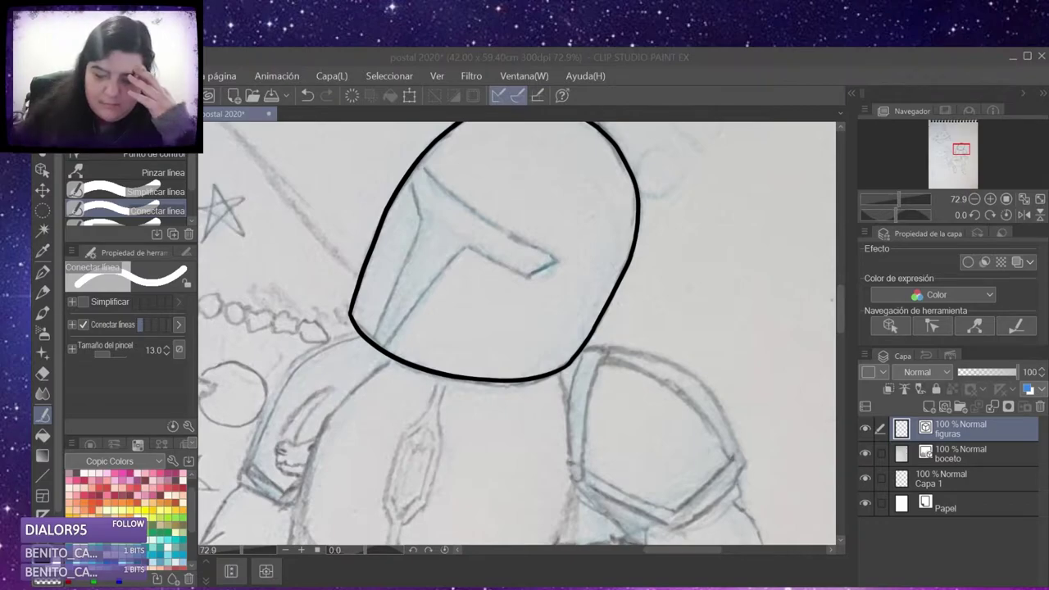
# Ink the angled left edge of the visor from the helmet's side down to the lower rim with the Saji pen.
pyautogui.press('p')
pyautogui.moveTo(418, 238); pyautogui.dragTo(373, 340)
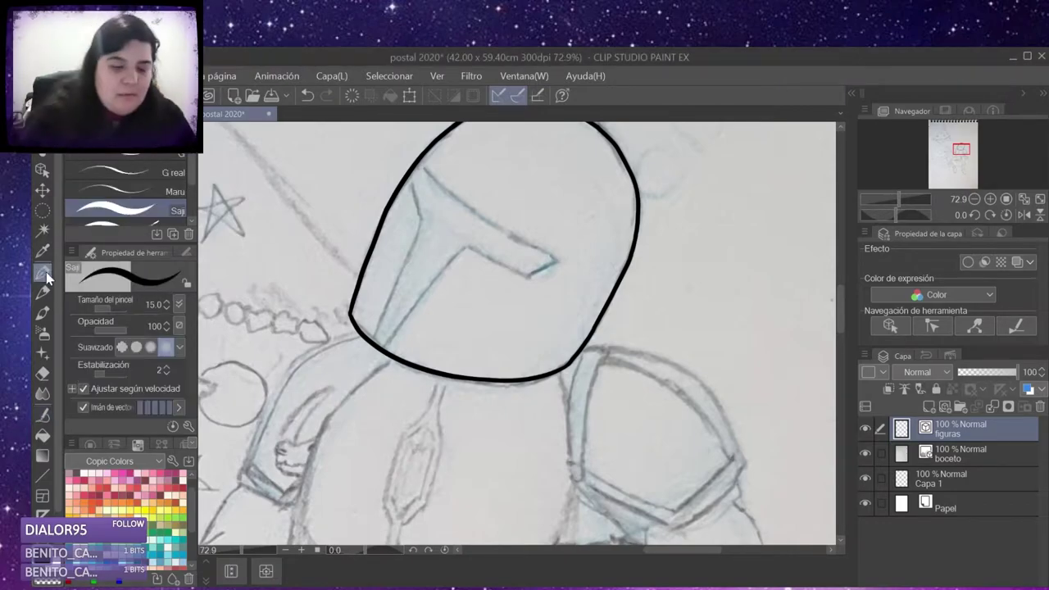
pyautogui.moveTo(409, 175); pyautogui.dragTo(420, 217)
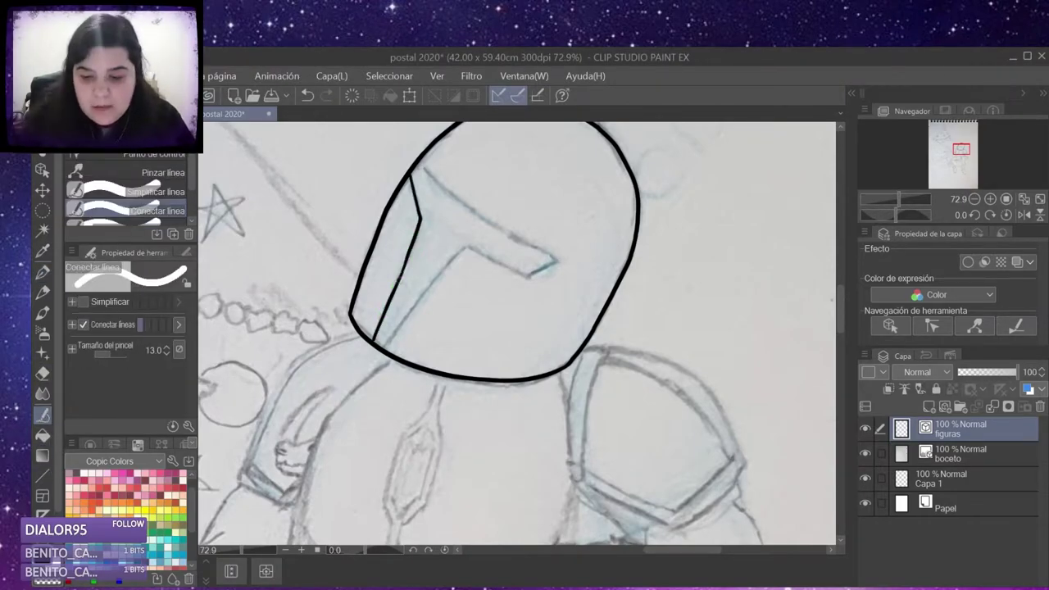
pyautogui.scroll(-5, 516, 328)
pyautogui.press('p')
pyautogui.moveTo(598, 168)
pyautogui.mouseDown()
pyautogui.moveTo(610, 242)
pyautogui.moveTo(602, 365)
pyautogui.mouseUp()
pyautogui.moveTo(580, 316); pyautogui.dragTo(565, 363)
pyautogui.moveTo(625, 215); pyautogui.dragTo(674, 288)
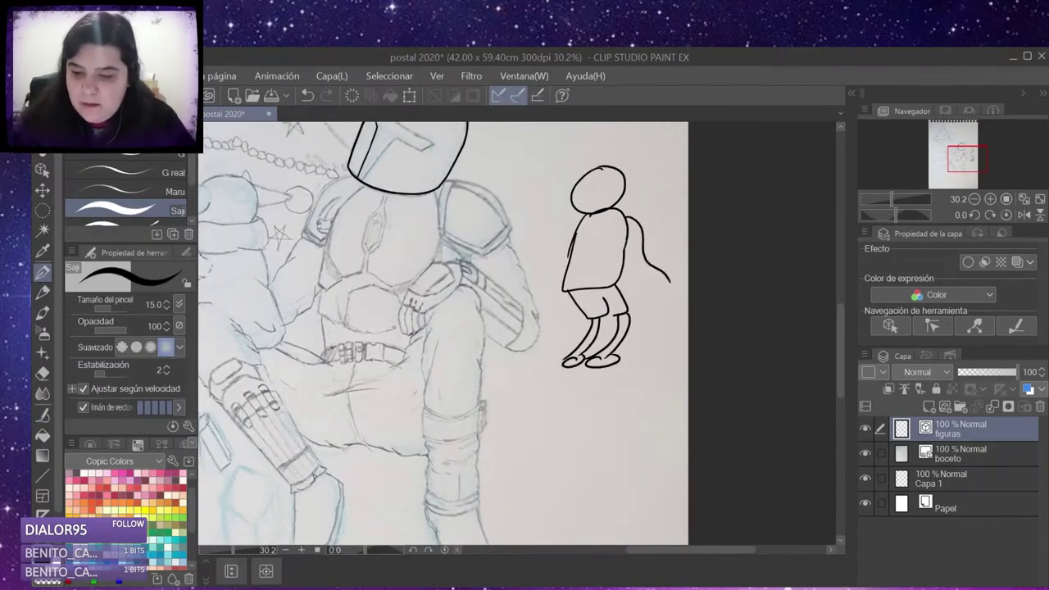
pyautogui.moveTo(576, 217); pyautogui.dragTo(531, 287)
pyautogui.hotkey('ctrl', 'z')
pyautogui.hotkey('ctrl', 'z')
pyautogui.hotkey('ctrl', 'z')
pyautogui.hotkey('ctrl', 'z')
pyautogui.hotkey('ctrl', 'z')
pyautogui.hotkey('ctrl', 'z')
# Ink the narrow vertical band on the inner side of the right shoulder plate and tidy its closed outline.
pyautogui.scroll(5, 457, 246)
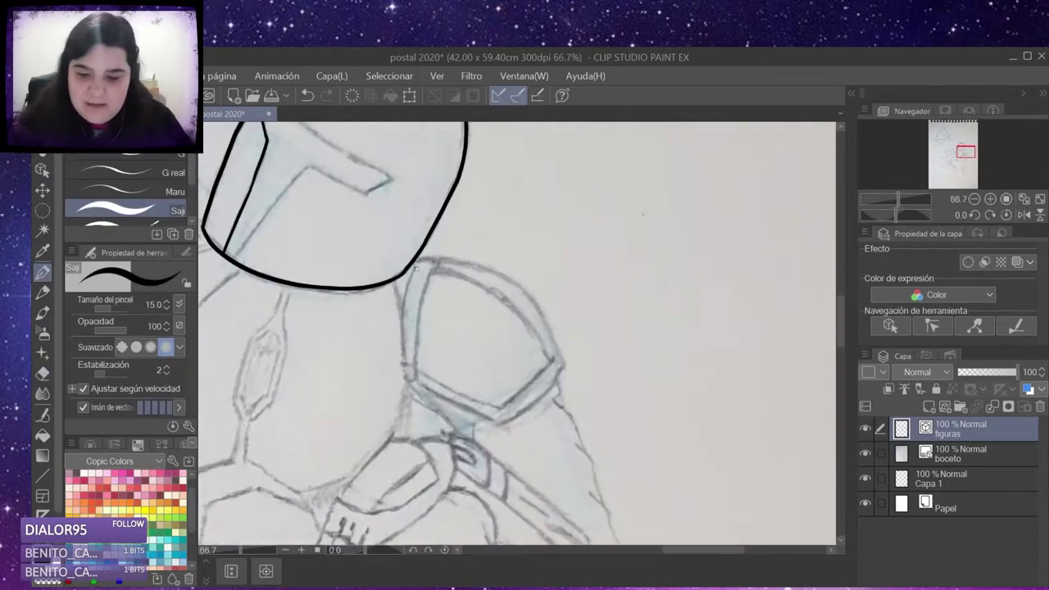
pyautogui.moveTo(441, 259); pyautogui.dragTo(408, 377)
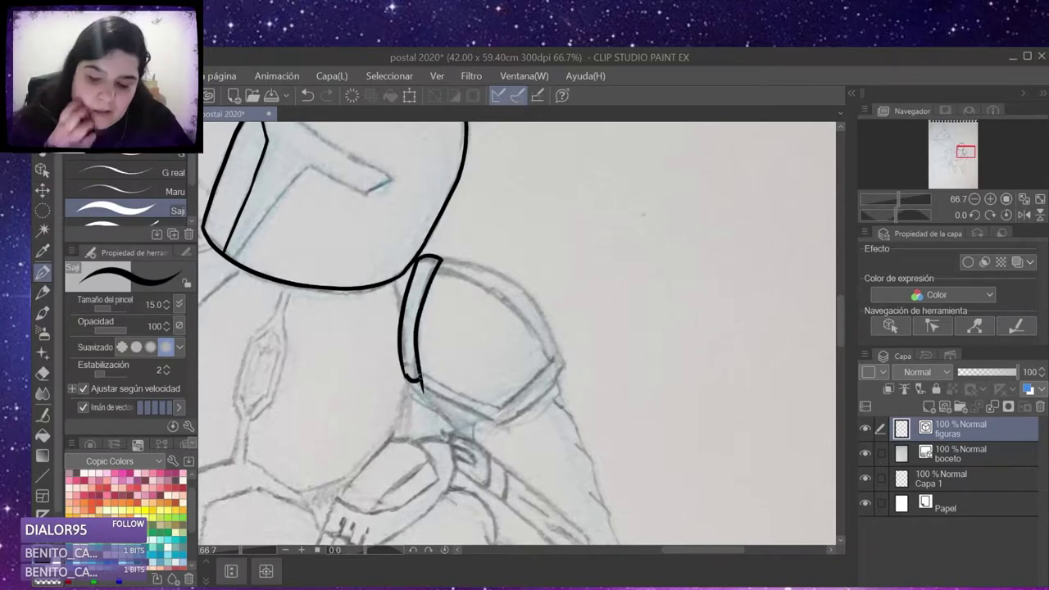
pyautogui.press('y')
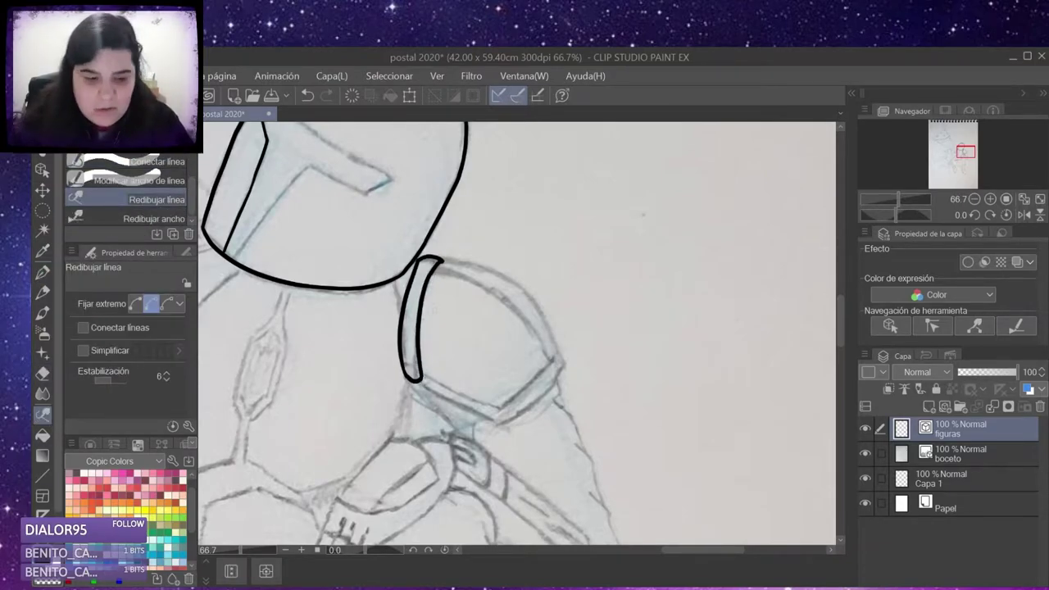
pyautogui.press('p')
pyautogui.scroll(2, 502, 249)
pyautogui.moveTo(440, 257); pyautogui.dragTo(419, 364)
pyautogui.press('y')
# Ink the outer and inner outlines of the right shoulder plate from the band around to its lower corner.
pyautogui.moveTo(590, 393); pyautogui.dragTo(536, 312)
pyautogui.press('p')
pyautogui.moveTo(358, 256)
pyautogui.mouseDown()
pyautogui.moveTo(382, 403)
pyautogui.moveTo(394, 385)
pyautogui.moveTo(504, 405)
pyautogui.mouseUp()
pyautogui.moveTo(512, 182)
pyautogui.mouseDown()
pyautogui.moveTo(533, 311)
pyautogui.moveTo(504, 405)
pyautogui.mouseUp()
pyautogui.moveTo(350, 253)
pyautogui.mouseDown()
pyautogui.moveTo(524, 176)
pyautogui.moveTo(562, 328)
pyautogui.moveTo(509, 423)
pyautogui.mouseUp()
pyautogui.hotkey('ctrl', 'alt', '0')
pyautogui.moveTo(584, 386); pyautogui.dragTo(486, 461)
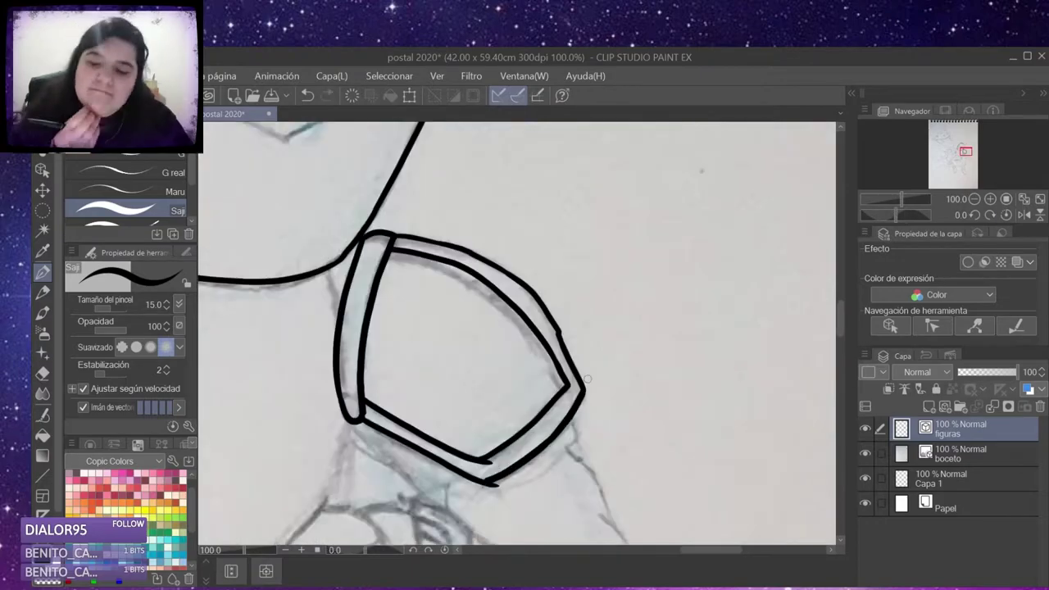
# Join and simplify the right shoulder plate's outlines and smooth their corners by editing the control points.
pyautogui.press('y')
pyautogui.press('y')
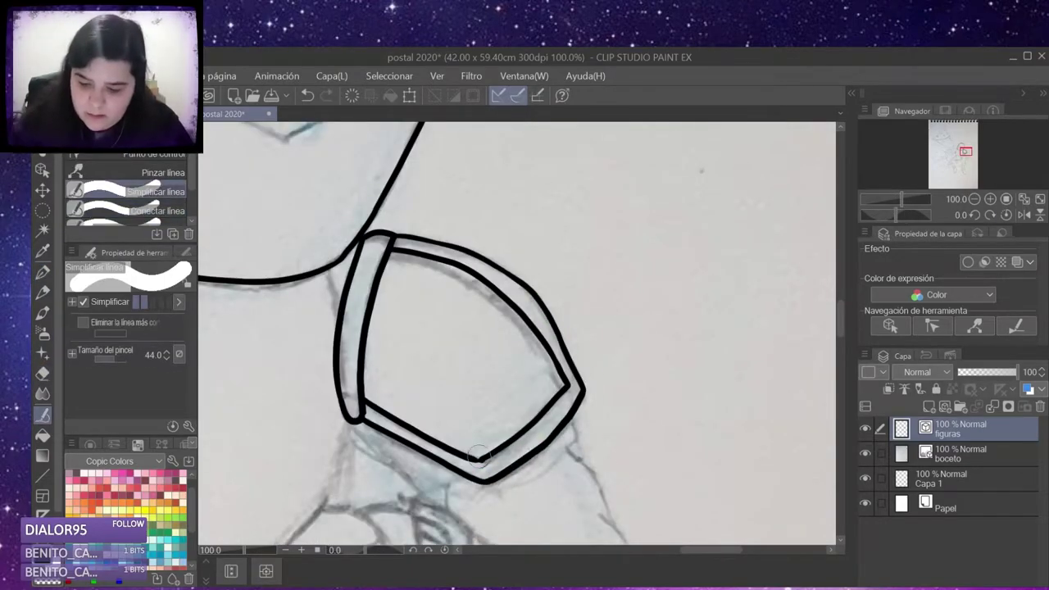
pyautogui.press('y')
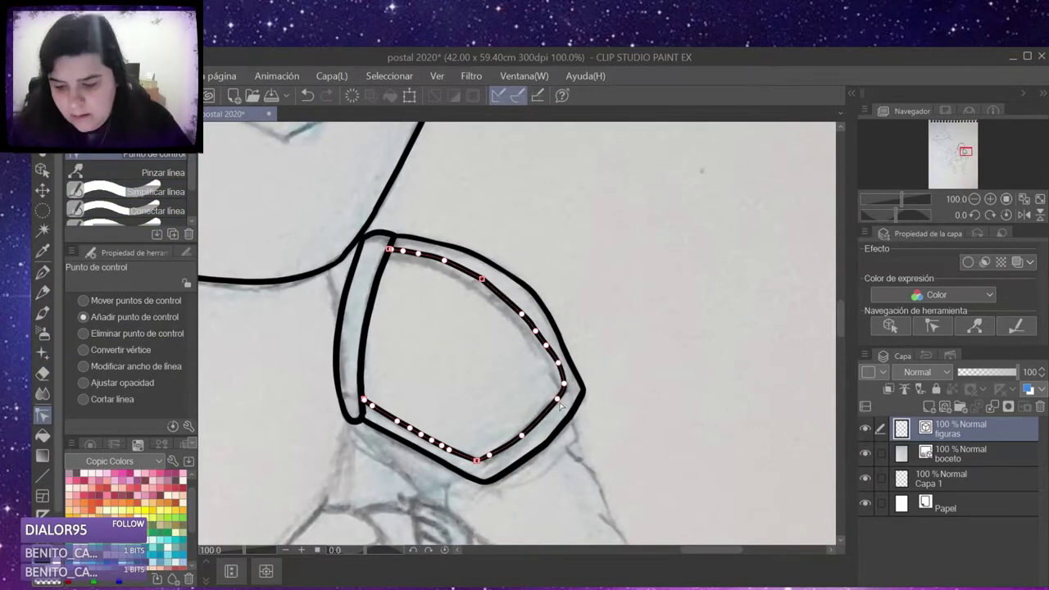
pyautogui.click(577, 392)
pyautogui.press('ctrl')
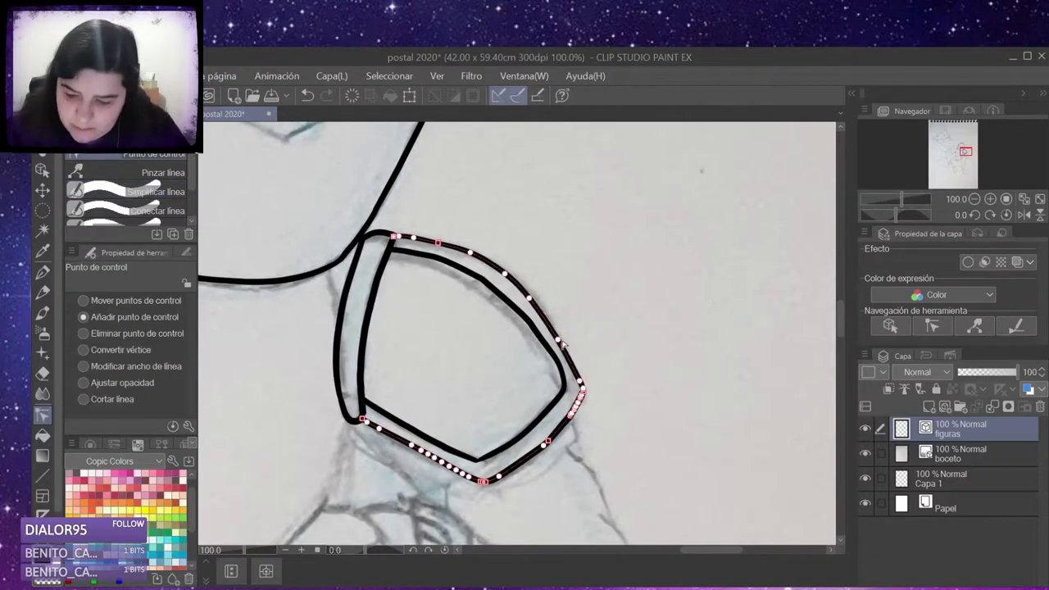
pyautogui.scroll(-5, 683, 440)
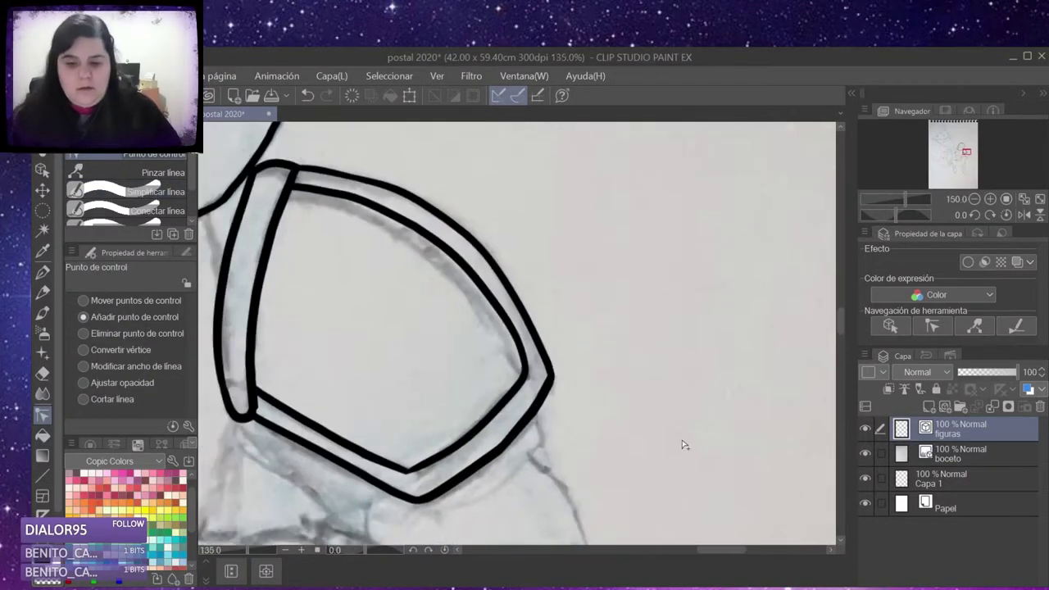
pyautogui.click(866, 430)
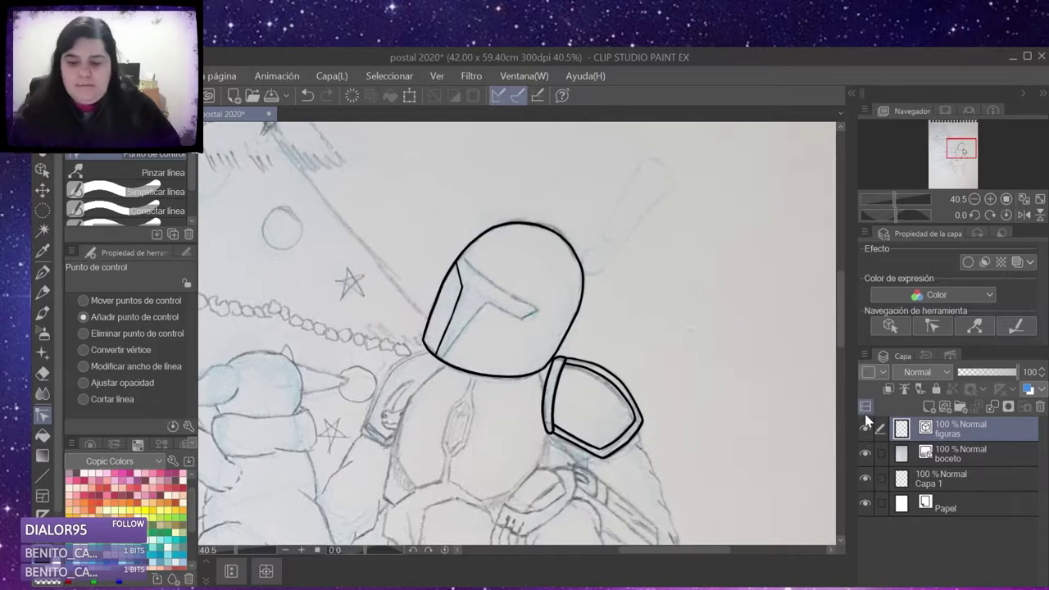
# Ink the double outer edge of the left shoulder plate from the helmet down, undoing the unsatisfactory strokes.
pyautogui.scroll(3, 323, 539)
pyautogui.press('p')
pyautogui.moveTo(510, 198); pyautogui.dragTo(443, 226)
pyautogui.moveTo(397, 328)
pyautogui.mouseDown()
pyautogui.moveTo(483, 209)
pyautogui.moveTo(439, 230)
pyautogui.mouseUp()
pyautogui.hotkey('ctrl', 'z')
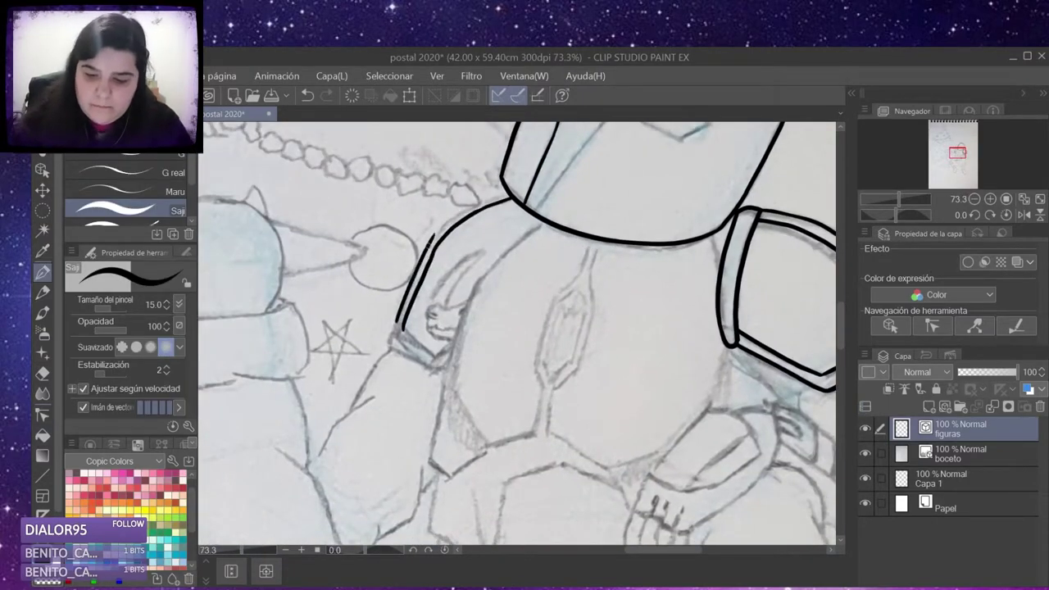
pyautogui.moveTo(436, 300); pyautogui.dragTo(482, 247)
pyautogui.hotkey('ctrl', 'z')
pyautogui.moveTo(398, 322); pyautogui.dragTo(438, 358)
pyautogui.hotkey('ctrl', 'z')
pyautogui.hotkey('ctrl', 'z')
# Ink the angled band along the left shoulder plate's lower end and refine its lines with Pinzar línea.
pyautogui.scroll(3, 413, 336)
pyautogui.moveTo(364, 300); pyautogui.dragTo(541, 334)
pyautogui.moveTo(352, 351); pyautogui.dragTo(551, 377)
pyautogui.press('y')
pyautogui.scroll(-1, 480, 430)
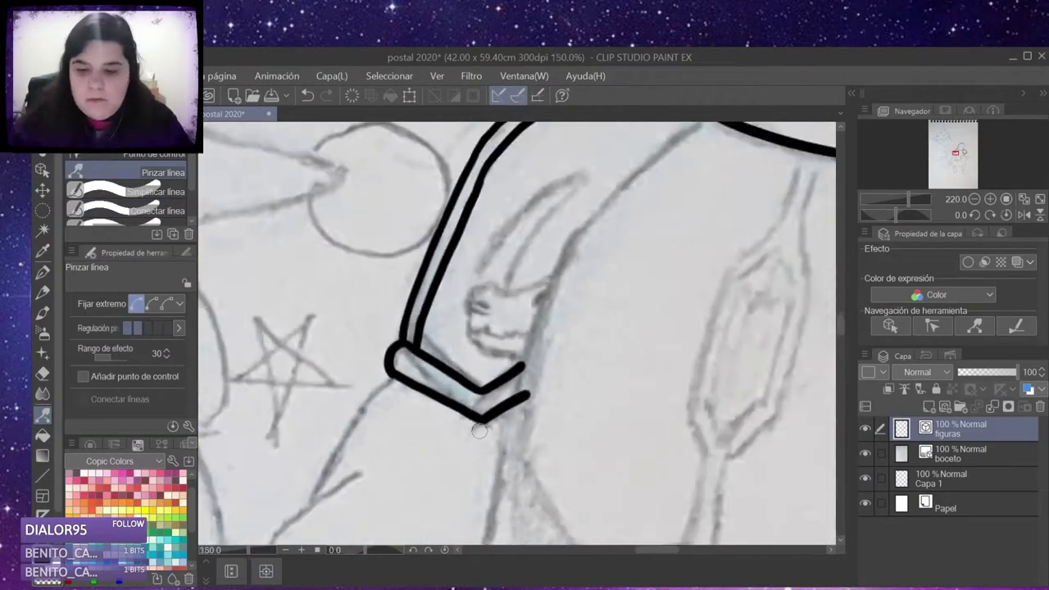
# Ink the chest plate's left contour from the helmet down to its lower corner and erase the excess line.
pyautogui.press('p')
pyautogui.scroll(-2, 480, 430)
pyautogui.hotkey('ctrl', 'z')
pyautogui.moveTo(426, 305); pyautogui.dragTo(585, 299)
pyautogui.press('e')
pyautogui.click(577, 344)
# Adjust the control points where the shoulder band meets the chest plate and connect the chest contour's lines.
pyautogui.press('y')
pyautogui.scroll(3, 352, 304)
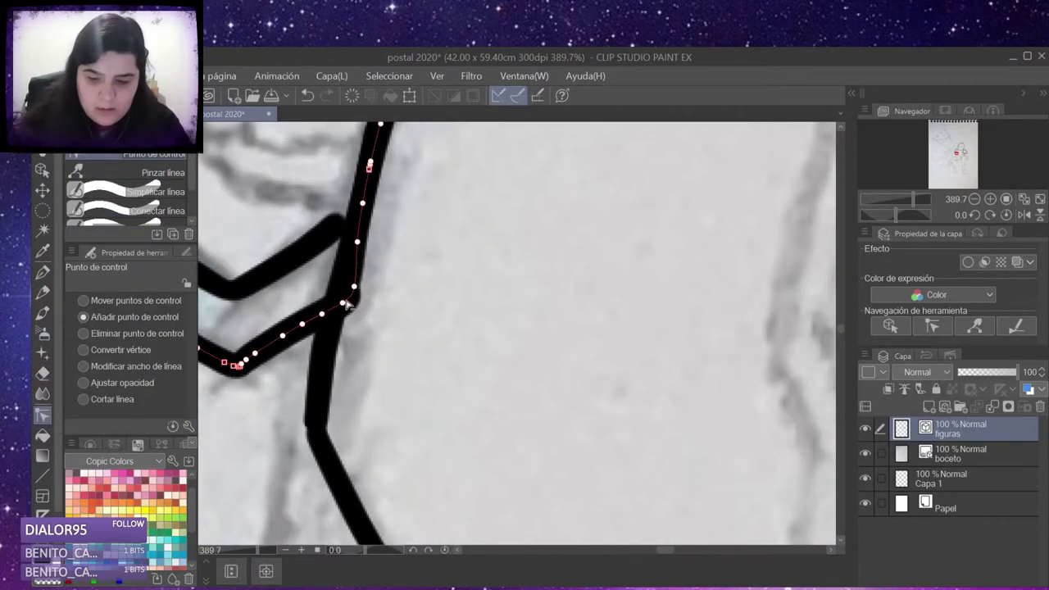
pyautogui.scroll(-4, 352, 303)
pyautogui.click(127, 211)
pyautogui.scroll(-3, 443, 287)
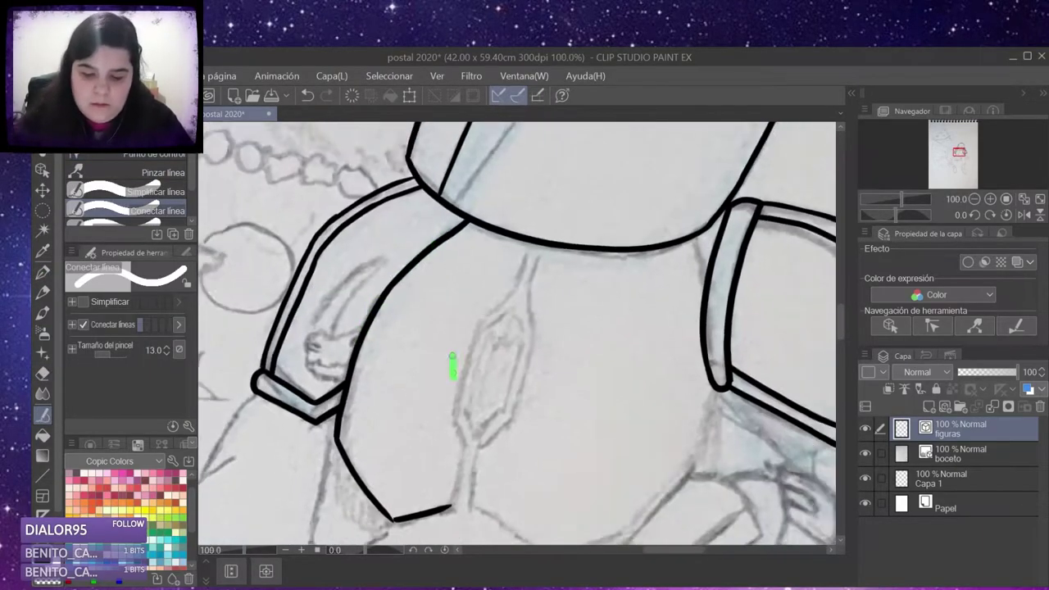
# Ink the left side of the elongated chest ornament and the two lines linking it to the helmet.
pyautogui.scroll(2, 452, 366)
pyautogui.press('p')
pyautogui.moveTo(445, 265)
pyautogui.mouseDown()
pyautogui.moveTo(434, 328)
pyautogui.moveTo(442, 374)
pyautogui.mouseUp()
pyautogui.scroll(-1, 441, 353)
pyautogui.moveTo(356, 418)
pyautogui.mouseDown()
pyautogui.moveTo(373, 235)
pyautogui.moveTo(333, 298)
pyautogui.mouseUp()
pyautogui.moveTo(422, 164); pyautogui.dragTo(392, 245)
pyautogui.moveTo(439, 168); pyautogui.dragTo(414, 246)
# Ink the chest ornament's right side and the smaller hexagon inside it.
pyautogui.moveTo(344, 299); pyautogui.dragTo(397, 267)
pyautogui.moveTo(414, 246)
pyautogui.mouseDown()
pyautogui.moveTo(328, 508)
pyautogui.moveTo(379, 439)
pyautogui.mouseUp()
pyautogui.moveTo(399, 275); pyautogui.dragTo(381, 416)
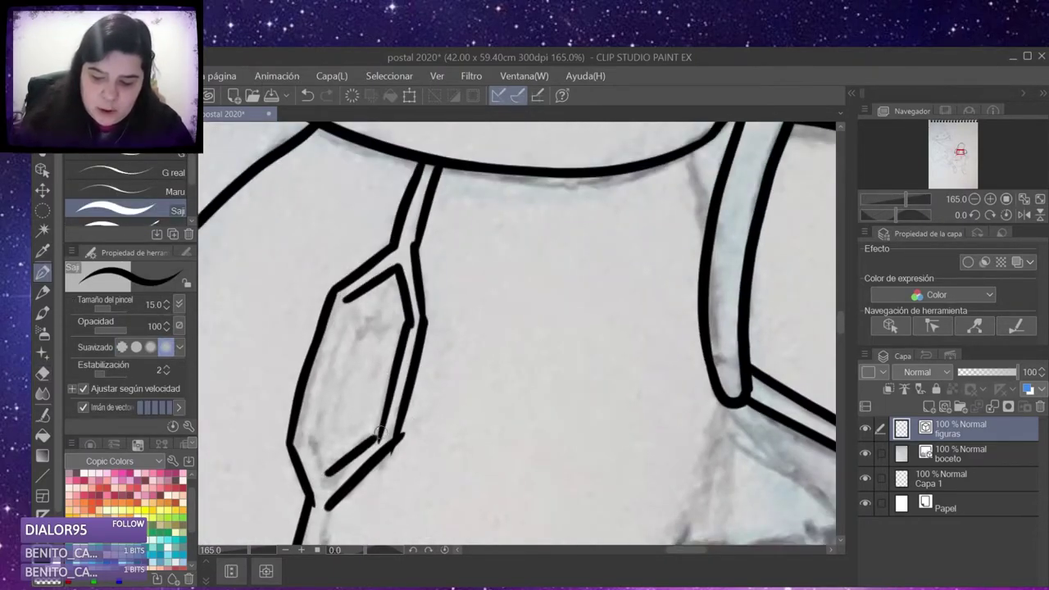
pyautogui.moveTo(350, 298); pyautogui.dragTo(308, 417)
pyautogui.moveTo(308, 416); pyautogui.dragTo(326, 486)
pyautogui.moveTo(411, 319); pyautogui.dragTo(379, 446)
# Connect the chest ornament's loose line ends and clean up its corners by editing the control points.
pyautogui.click(45, 418)
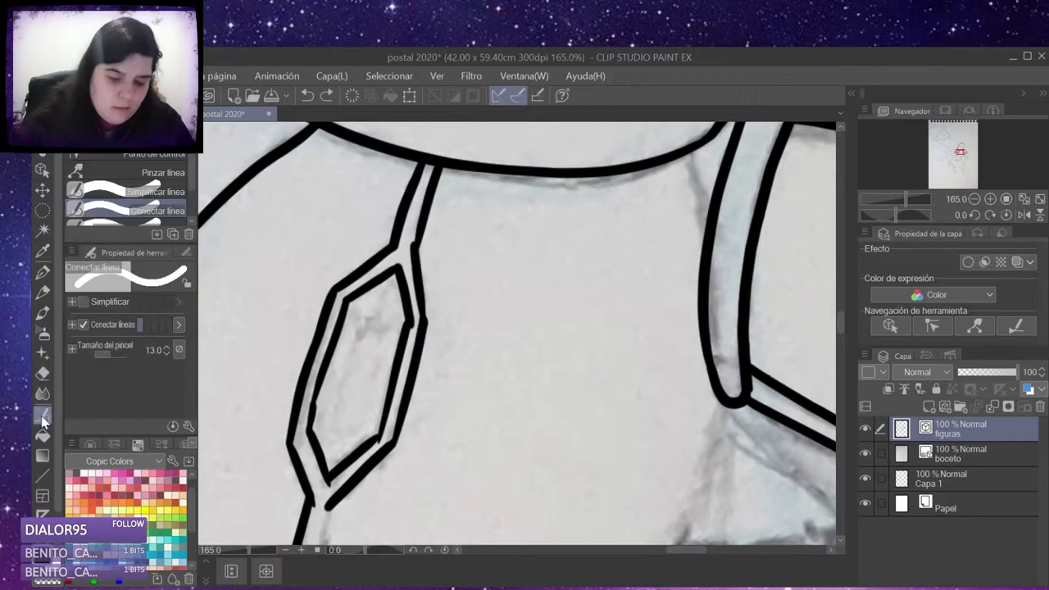
pyautogui.scroll(1, 344, 369)
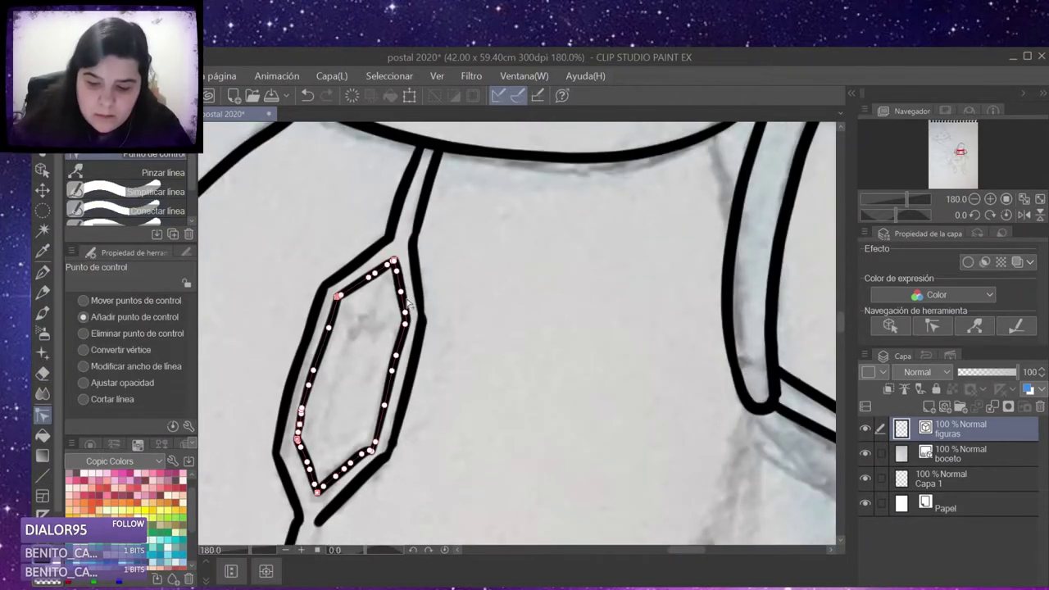
pyautogui.scroll(-2, 377, 442)
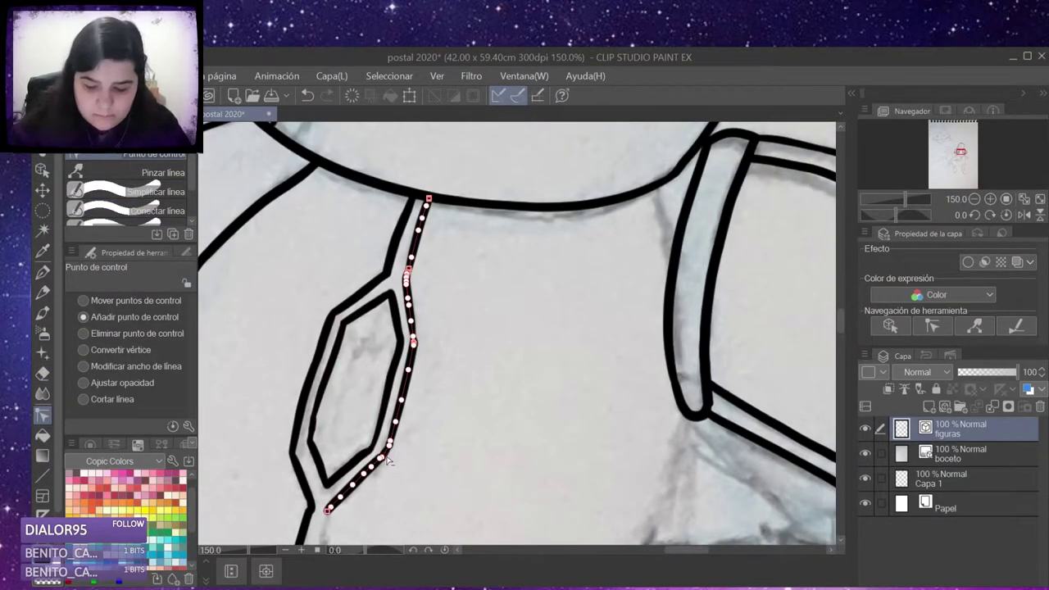
# Ink the chest plate's right half along its lower edge and up its side to the right shoulder plate.
pyautogui.scroll(-2, 433, 457)
pyautogui.moveTo(433, 456); pyautogui.dragTo(468, 286)
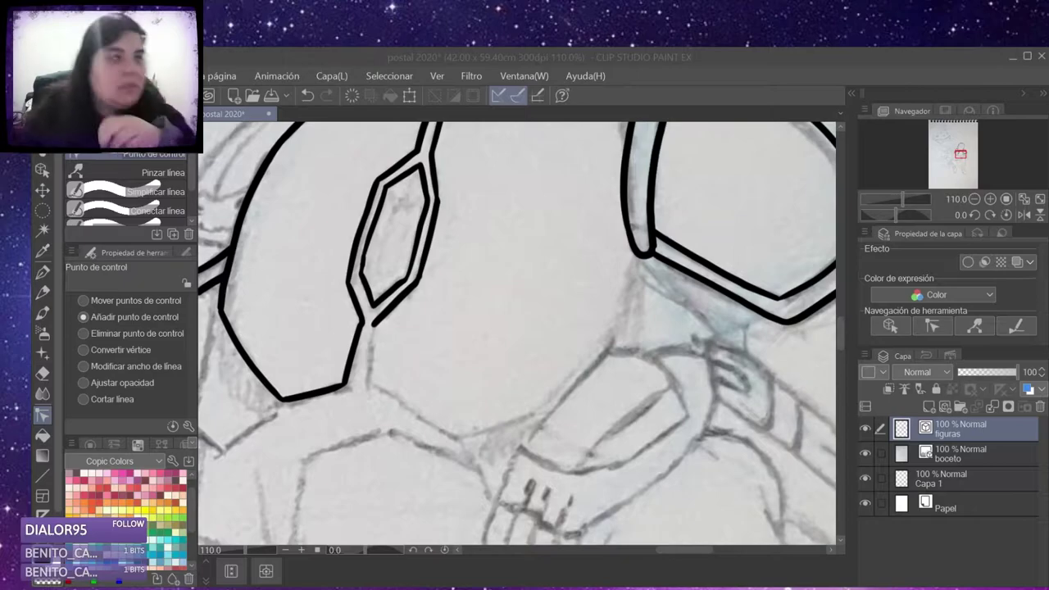
pyautogui.press('p')
pyautogui.moveTo(372, 328)
pyautogui.mouseDown()
pyautogui.moveTo(440, 432)
pyautogui.moveTo(567, 402)
pyautogui.mouseUp()
pyautogui.moveTo(636, 254); pyautogui.dragTo(614, 349)
# Ink the outline of the plate on the back of the right hand and its diagonal dividing line.
pyautogui.moveTo(613, 353)
pyautogui.mouseDown()
pyautogui.moveTo(524, 447)
pyautogui.moveTo(688, 416)
pyautogui.mouseUp()
pyautogui.moveTo(574, 471); pyautogui.dragTo(674, 387)
pyautogui.moveTo(689, 418); pyautogui.dragTo(615, 466)
pyautogui.moveTo(522, 449)
pyautogui.mouseDown()
pyautogui.moveTo(557, 467)
pyautogui.moveTo(627, 464)
pyautogui.mouseUp()
# Join the lines of the chest plate's lower right edge and refine its corners by adjusting the control points.
pyautogui.press('y')
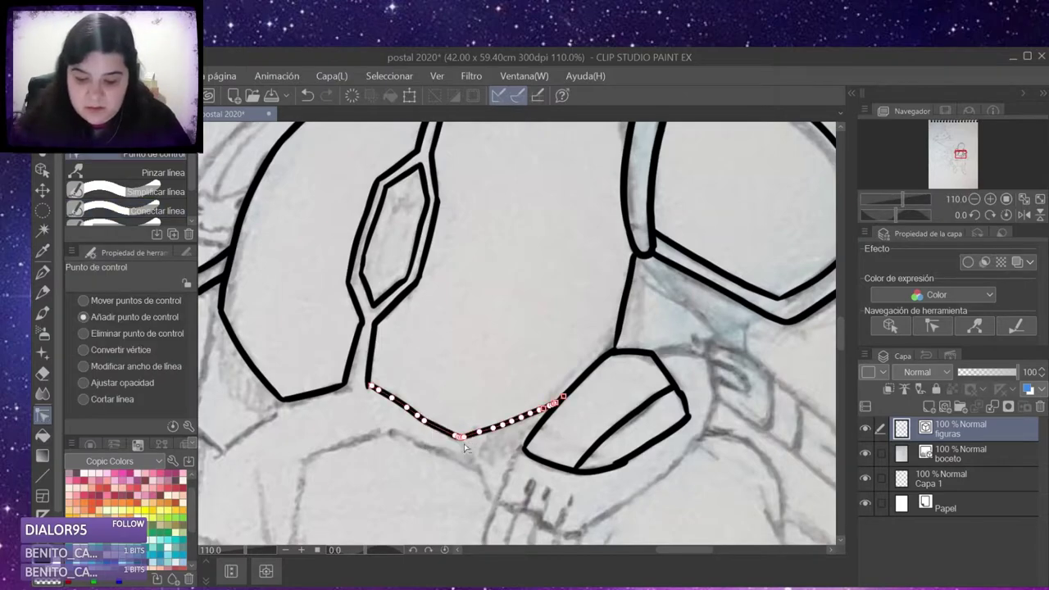
pyautogui.press('y')
pyautogui.scroll(3, 399, 360)
pyautogui.moveTo(314, 386); pyautogui.dragTo(317, 393)
pyautogui.press('y')
pyautogui.press('y')
pyautogui.press('y')
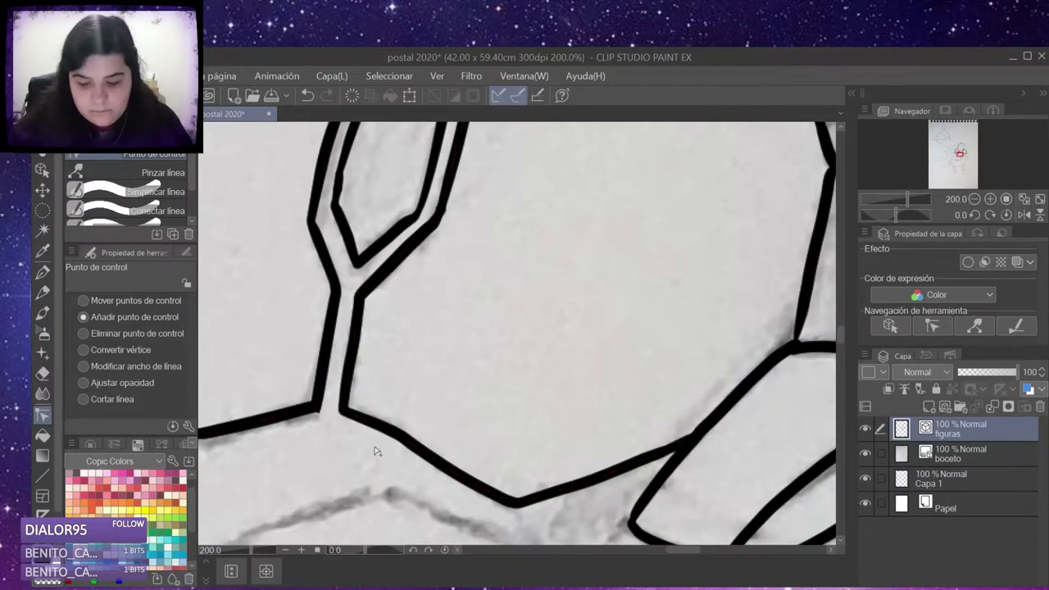
# Ink the remaining edges of the helmet's visor, including its upper edge and pointed right end.
pyautogui.scroll(-5, 769, 349)
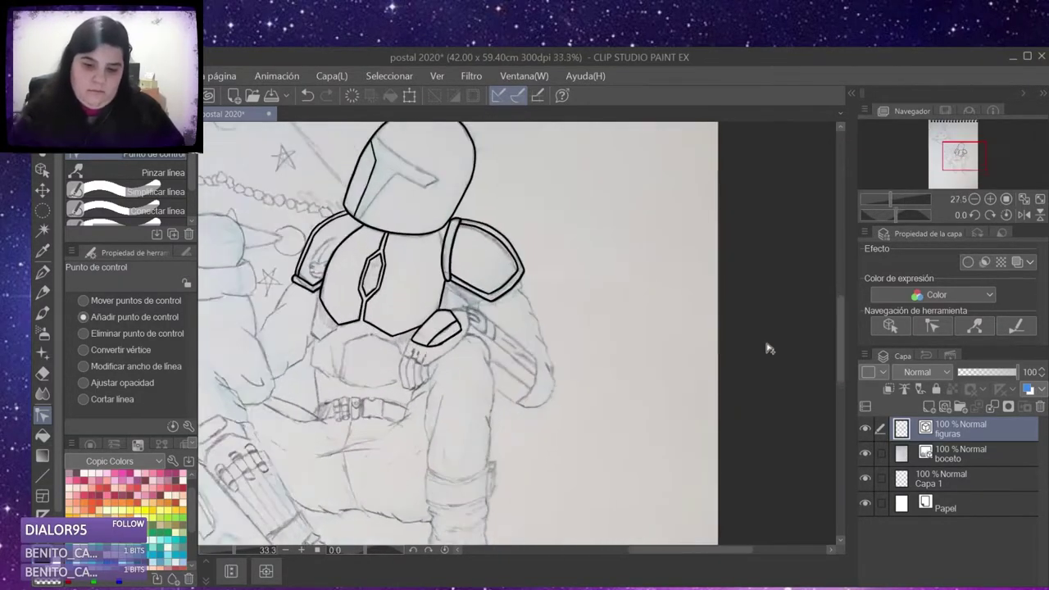
pyautogui.scroll(4, 453, 178)
pyautogui.press('p')
pyautogui.moveTo(331, 423); pyautogui.dragTo(452, 273)
pyautogui.moveTo(382, 146); pyautogui.dragTo(586, 283)
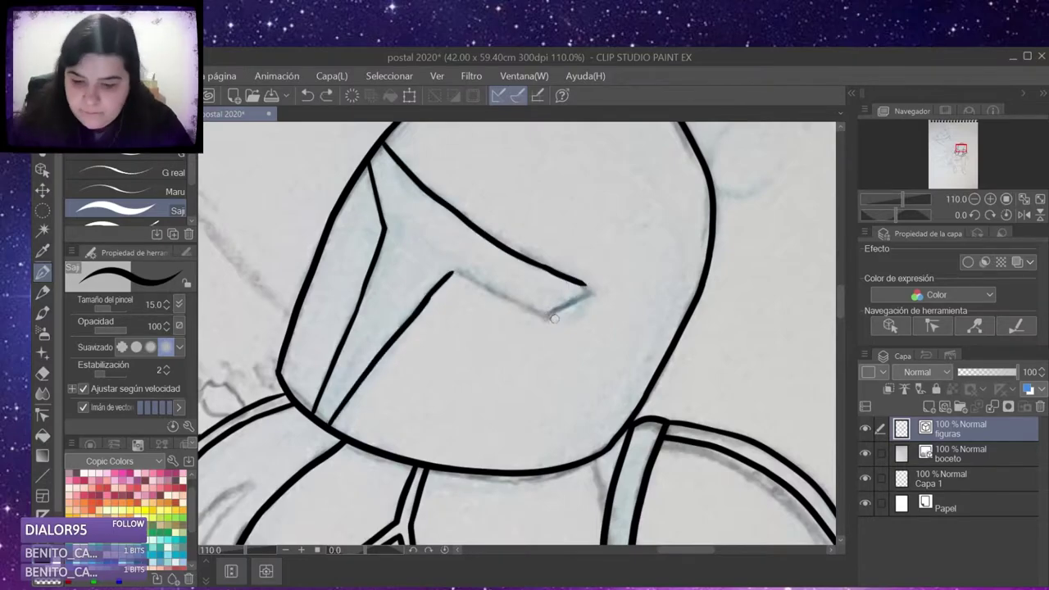
pyautogui.moveTo(543, 320); pyautogui.dragTo(588, 288)
pyautogui.moveTo(452, 273); pyautogui.dragTo(544, 320)
# Connect the visor's line ends and sharpen its corners by adjusting the control points.
pyautogui.press('y')
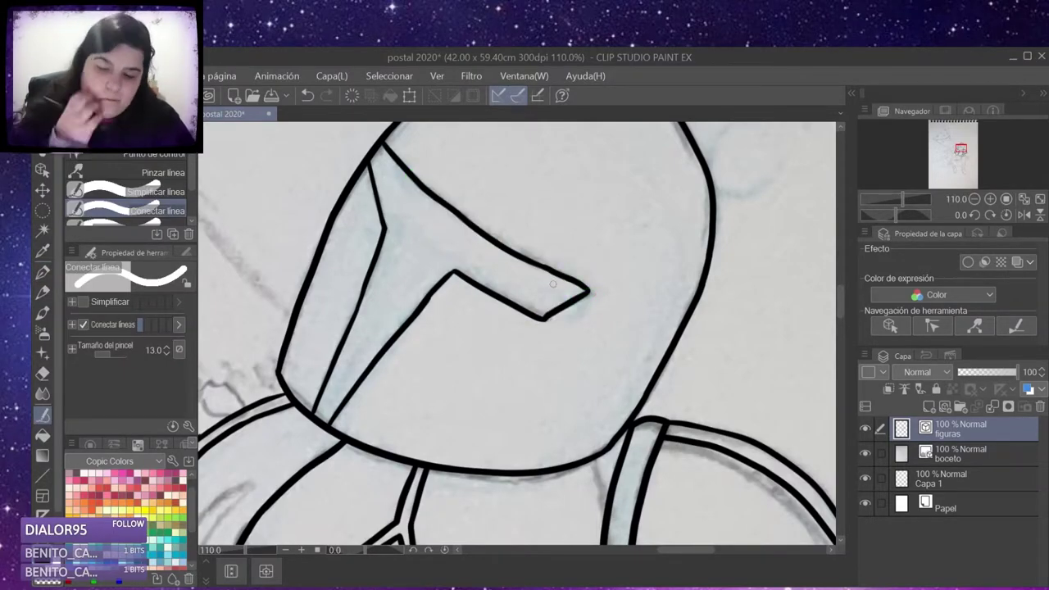
pyautogui.press('y')
pyautogui.scroll(2, 584, 293)
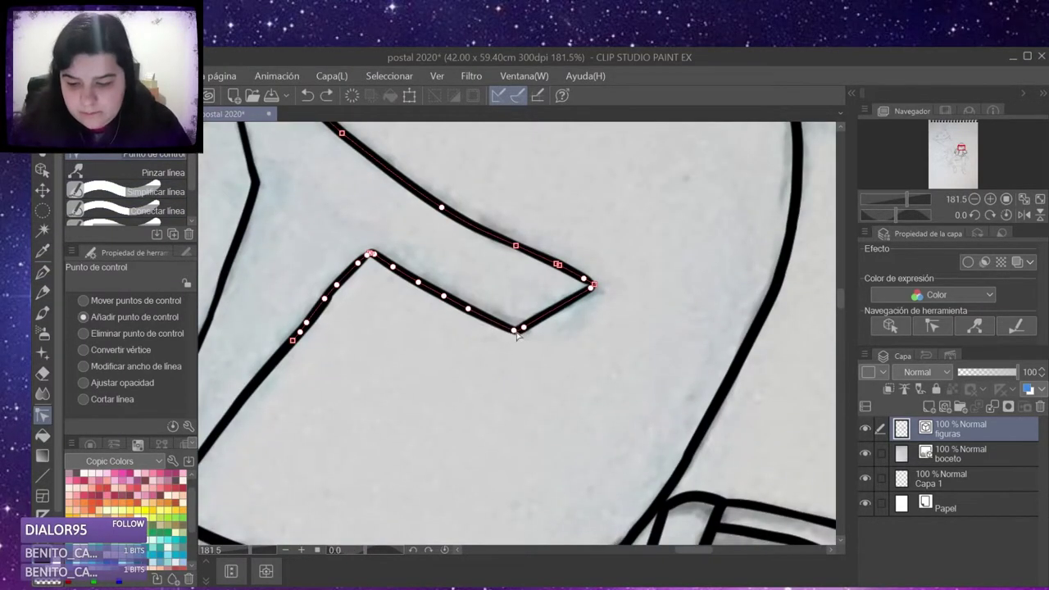
pyautogui.press('y')
pyautogui.press('y')
pyautogui.scroll(-5, 511, 218)
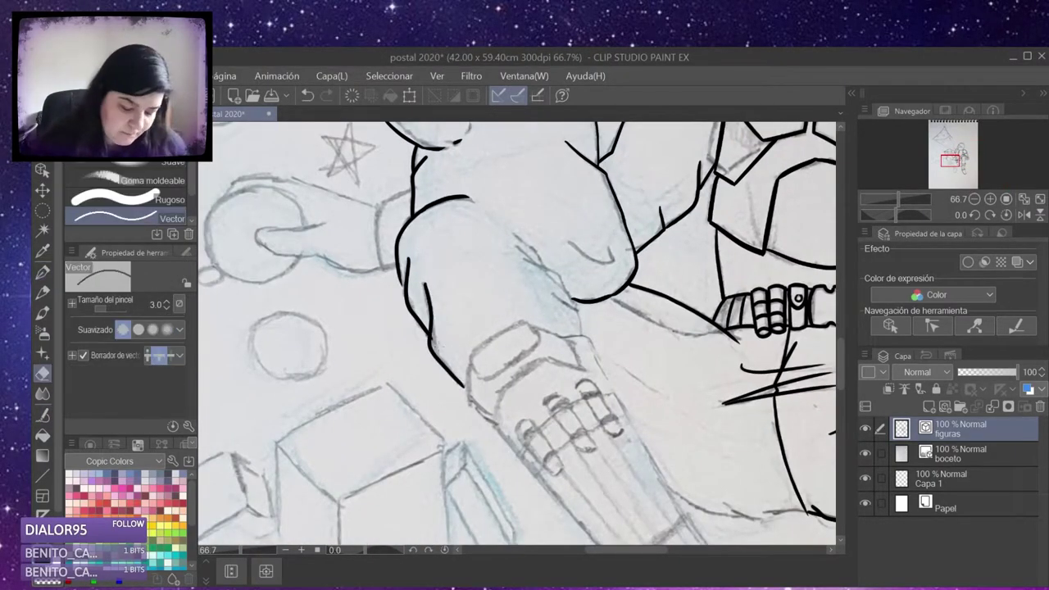
# Ink and close the rounded pad at the top of the left shin guard, and ink the guard's upper side edges.
pyautogui.hotkey('ctrl', '+')
pyautogui.moveTo(449, 237); pyautogui.dragTo(469, 241)
pyautogui.press('y')
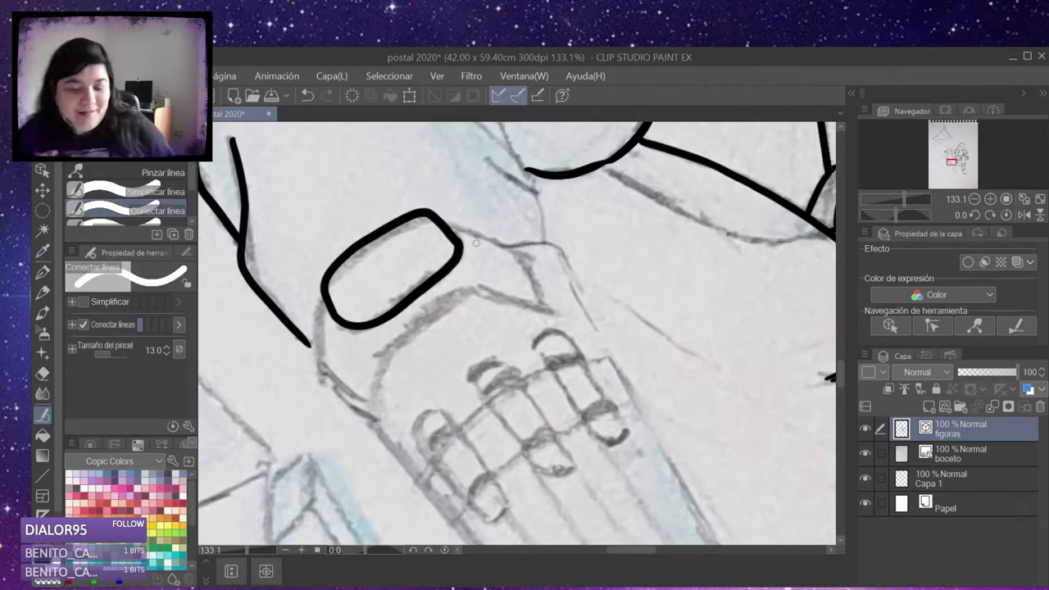
pyautogui.press('p')
pyautogui.moveTo(327, 300); pyautogui.dragTo(367, 422)
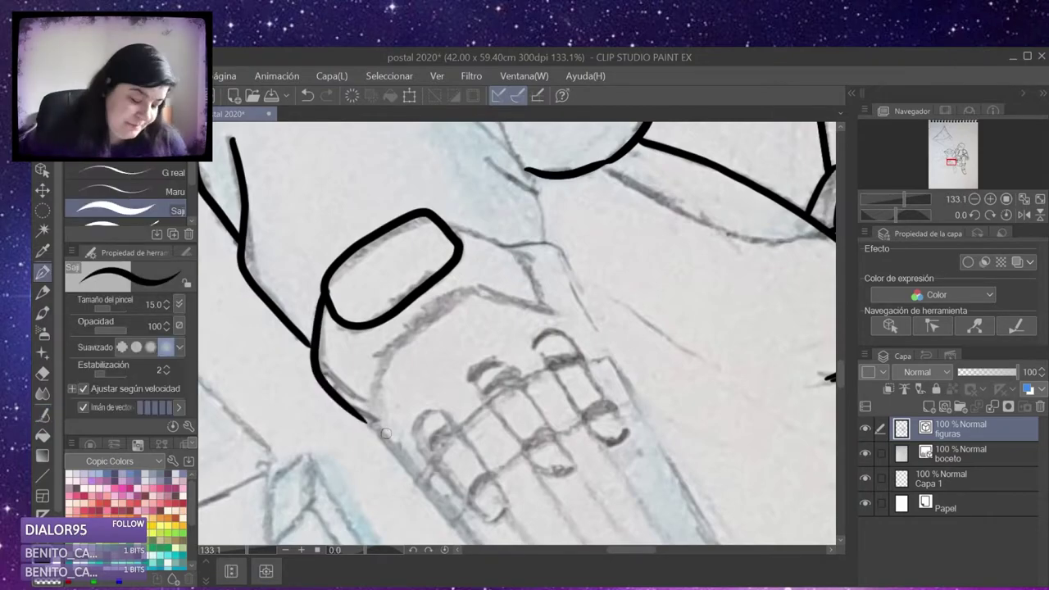
pyautogui.moveTo(443, 220); pyautogui.dragTo(592, 321)
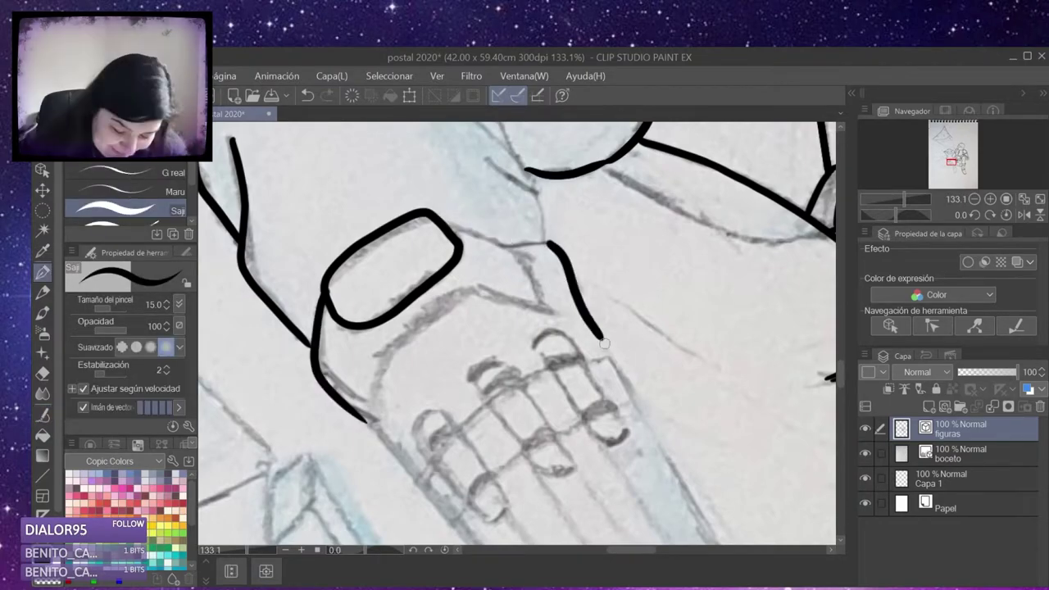
pyautogui.scroll(-5, 511, 189)
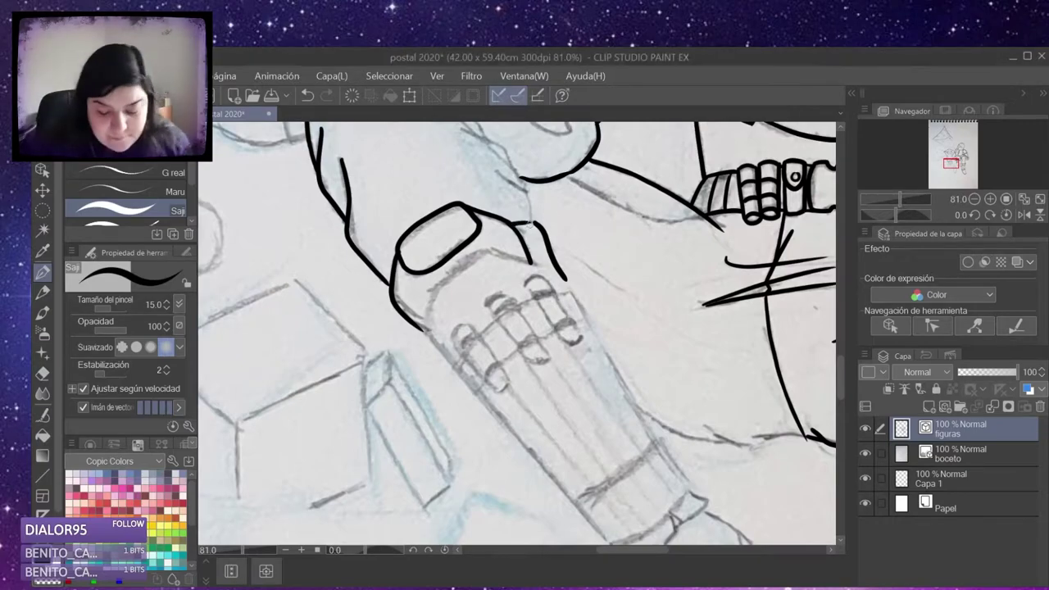
# Ink the left shin guard's inner upper edge and both long side edges down to the ankle, connecting the line ends.
pyautogui.moveTo(517, 369); pyautogui.dragTo(500, 262)
pyautogui.press('t')
pyautogui.press('p')
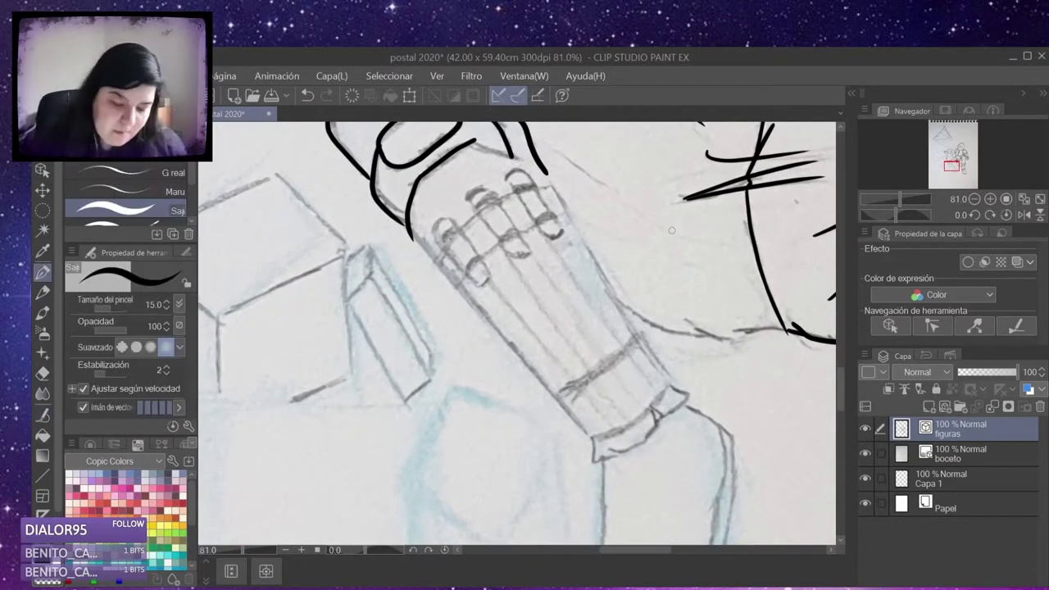
pyautogui.moveTo(517, 328); pyautogui.dragTo(565, 352)
pyautogui.moveTo(492, 193); pyautogui.dragTo(537, 473)
pyautogui.press('y')
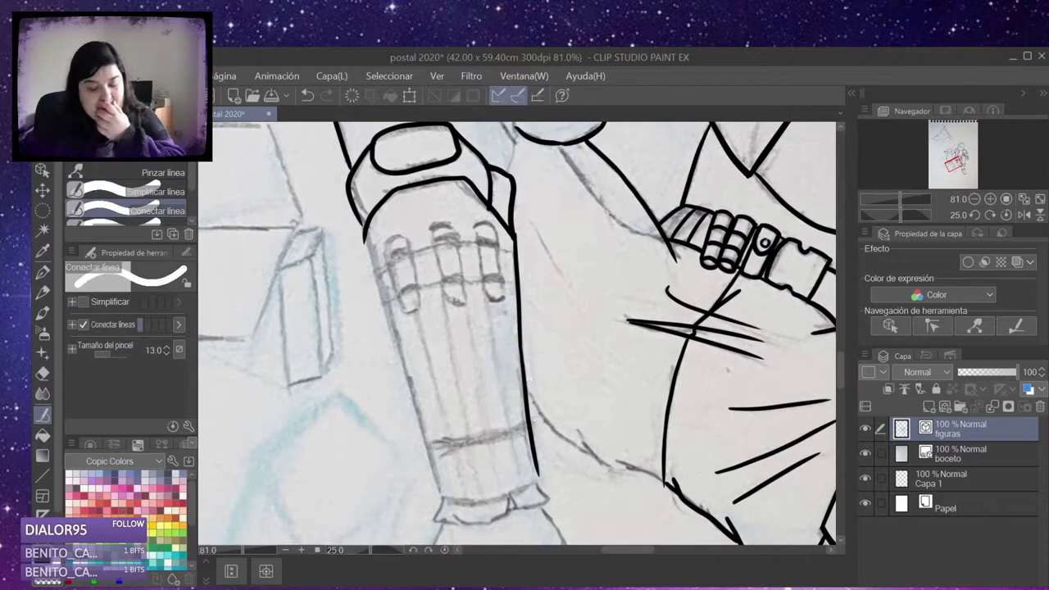
pyautogui.press('p')
pyautogui.moveTo(365, 236); pyautogui.dragTo(441, 491)
pyautogui.press('y')
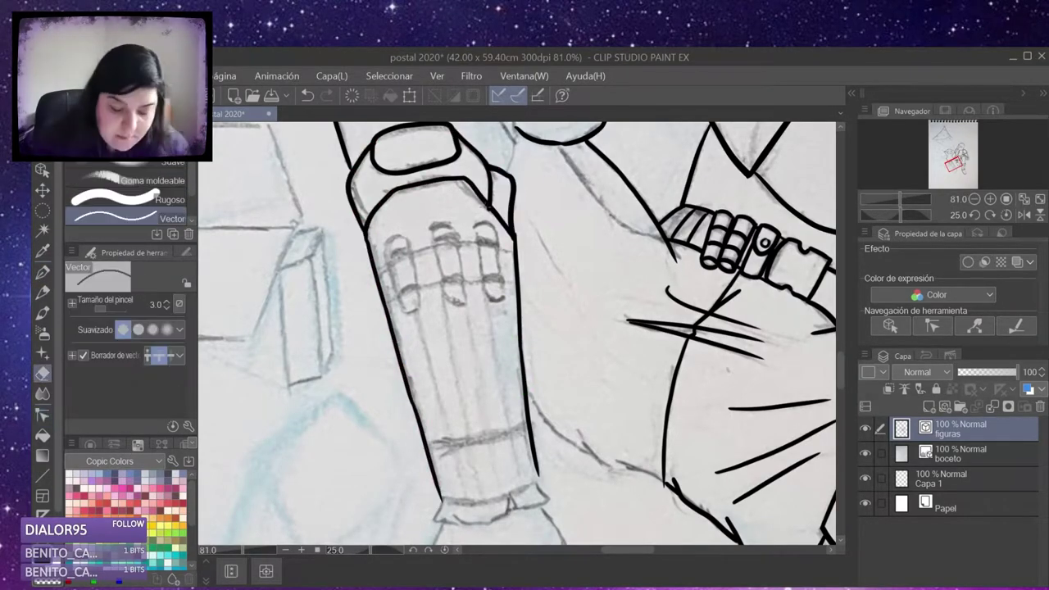
# Ink the lower edge of the trousers from the left shin guard to the centre seam, including the small folds.
pyautogui.click(127, 191)
pyautogui.moveTo(641, 383); pyautogui.dragTo(519, 194)
pyautogui.press('p')
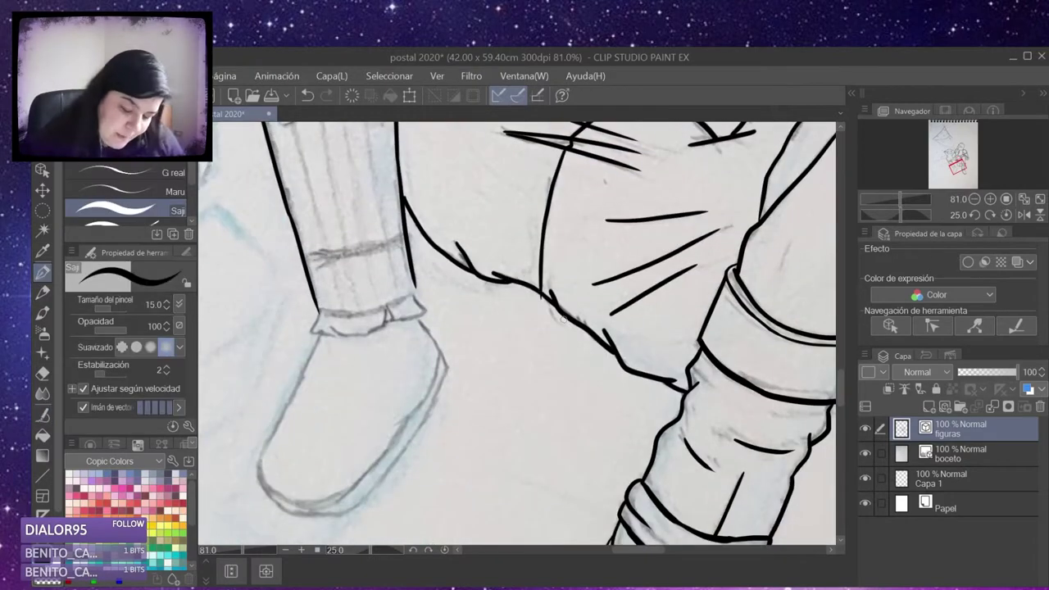
# Ink the wavy ankle cuff with its notch between the left shin guard and the boot, and clean up its lines.
pyautogui.moveTo(537, 344); pyautogui.dragTo(641, 254)
pyautogui.moveTo(415, 214); pyautogui.dragTo(515, 182)
pyautogui.moveTo(490, 219); pyautogui.dragTo(526, 186)
pyautogui.moveTo(410, 211)
pyautogui.mouseDown()
pyautogui.moveTo(421, 231)
pyautogui.moveTo(490, 218)
pyautogui.moveTo(508, 191)
pyautogui.mouseUp()
pyautogui.press('e')
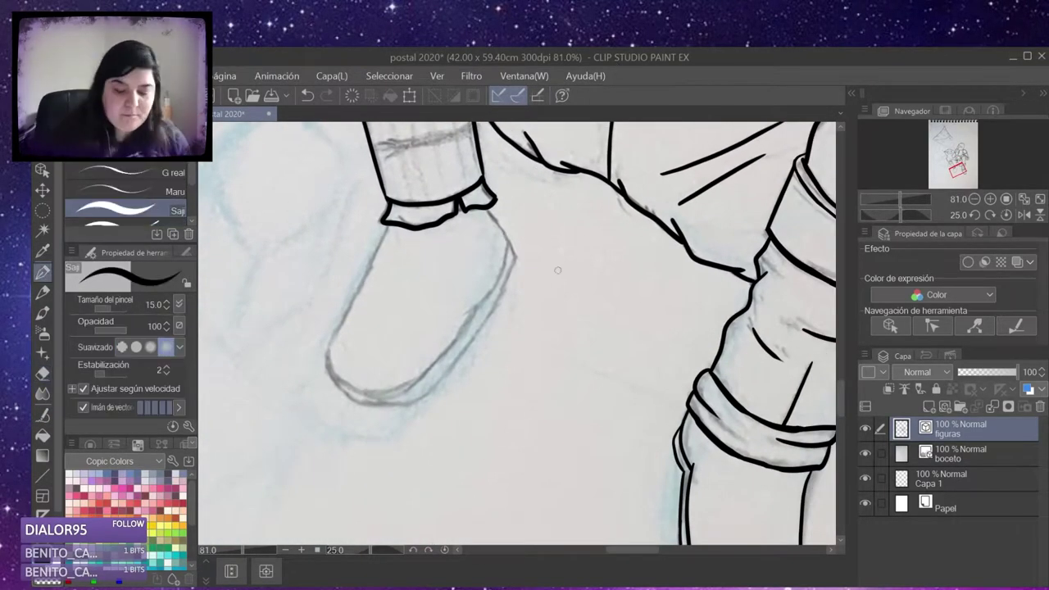
pyautogui.press('y')
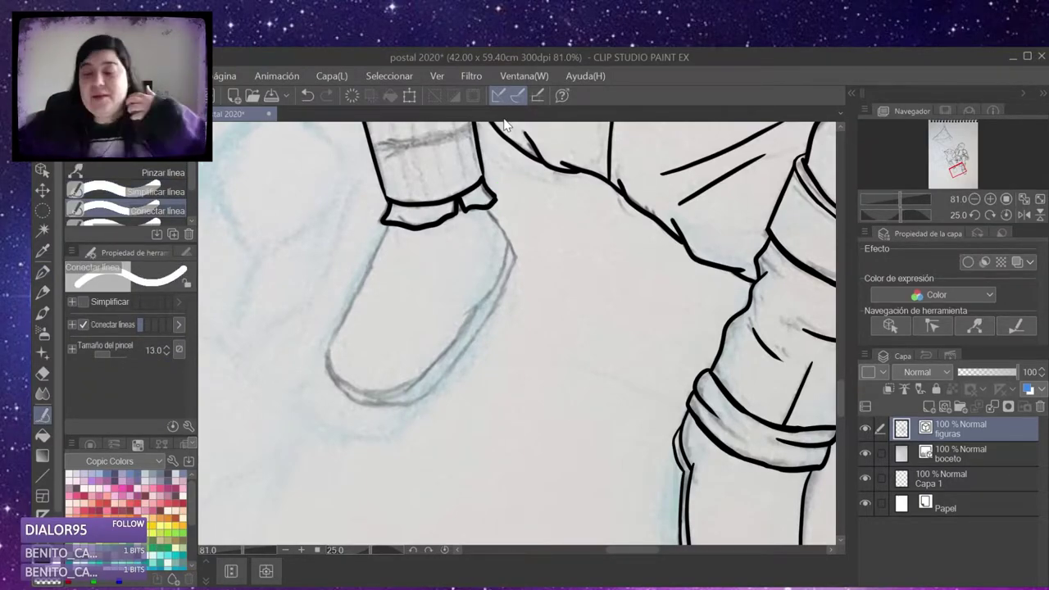
# Ink the closed outline of the left boot below the cuff and connect and smooth its lines at the heel.
pyautogui.press('p')
pyautogui.moveTo(388, 228); pyautogui.dragTo(328, 349)
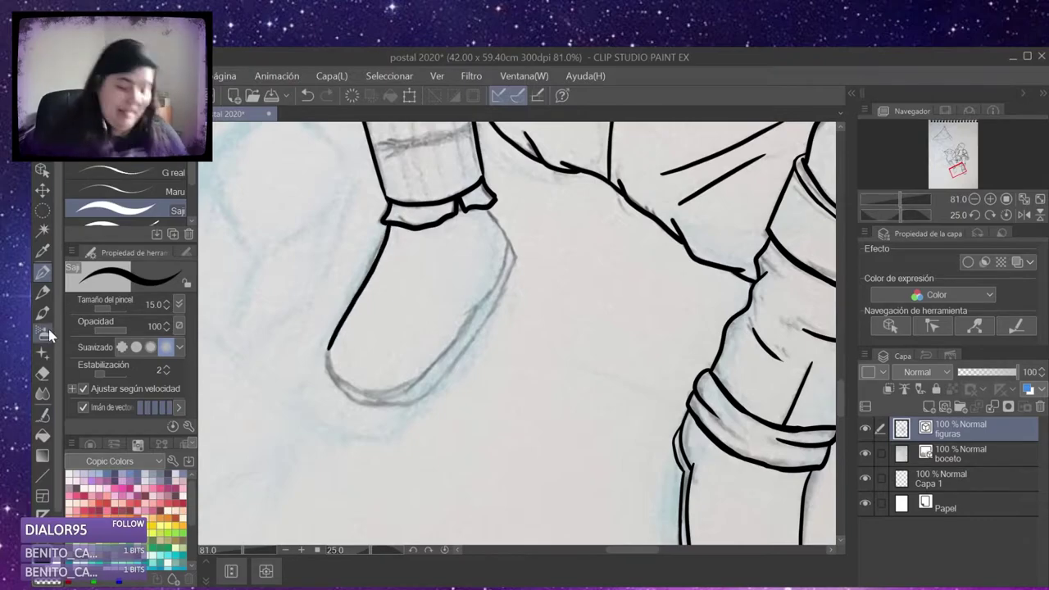
pyautogui.moveTo(490, 212); pyautogui.dragTo(511, 243)
pyautogui.moveTo(328, 350)
pyautogui.mouseDown()
pyautogui.moveTo(399, 395)
pyautogui.moveTo(456, 347)
pyautogui.moveTo(514, 241)
pyautogui.mouseUp()
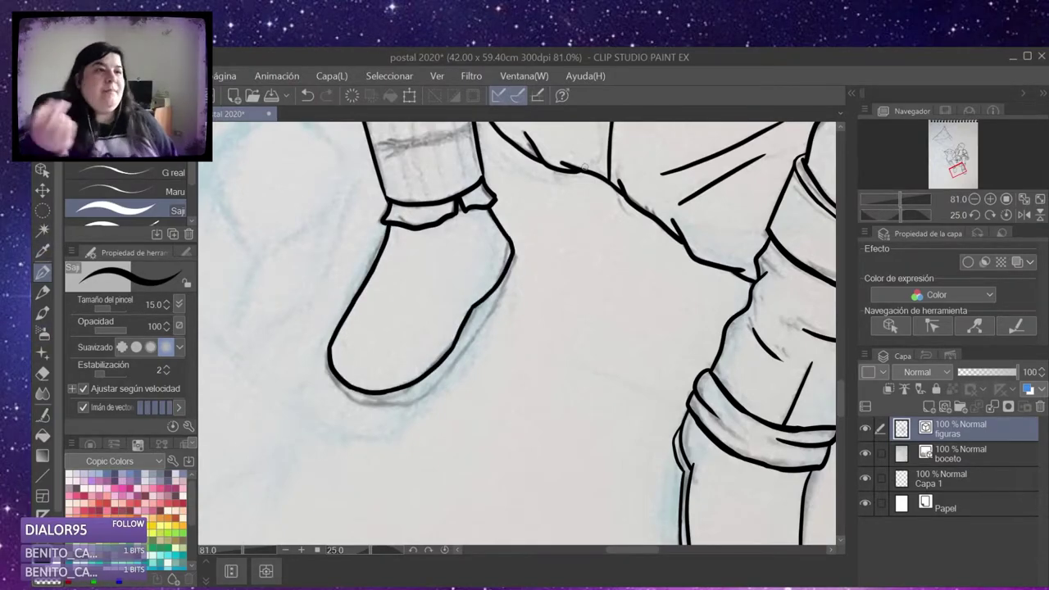
pyautogui.click(42, 416)
pyautogui.moveTo(506, 237)
pyautogui.mouseDown()
pyautogui.moveTo(480, 304)
pyautogui.moveTo(352, 270)
pyautogui.mouseUp()
# Ink the left boot's sole as a second line following the toe and outer edge, and tidy its start at the heel.
pyautogui.press('p')
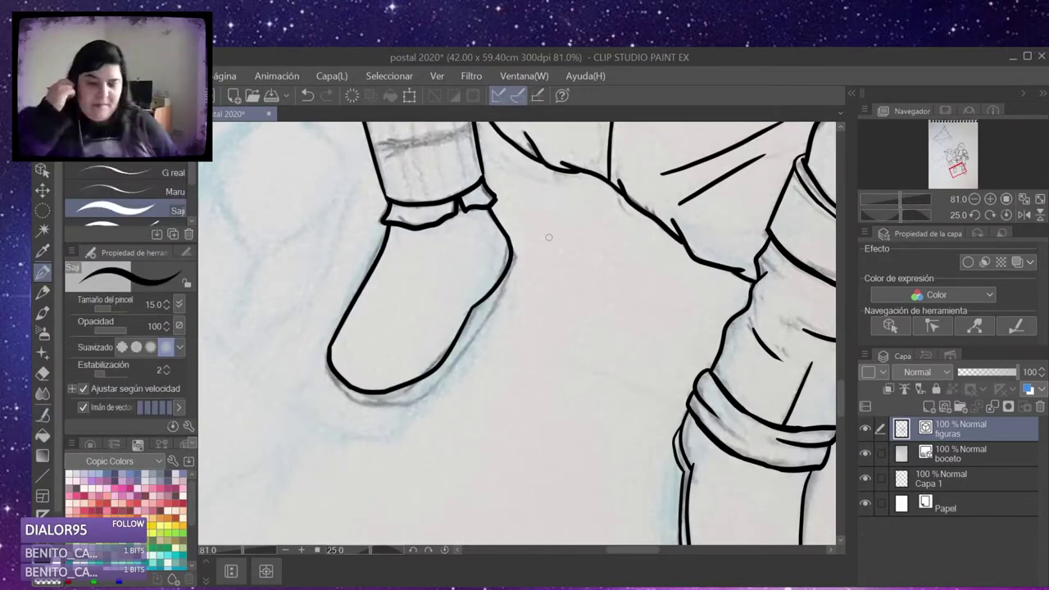
pyautogui.click(307, 94)
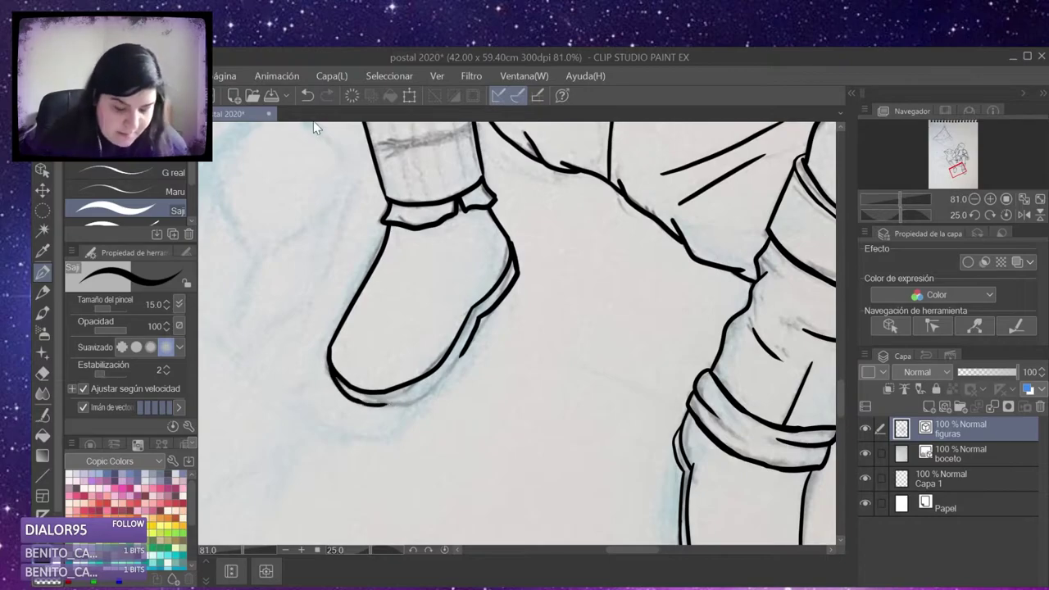
pyautogui.moveTo(329, 365); pyautogui.dragTo(471, 323)
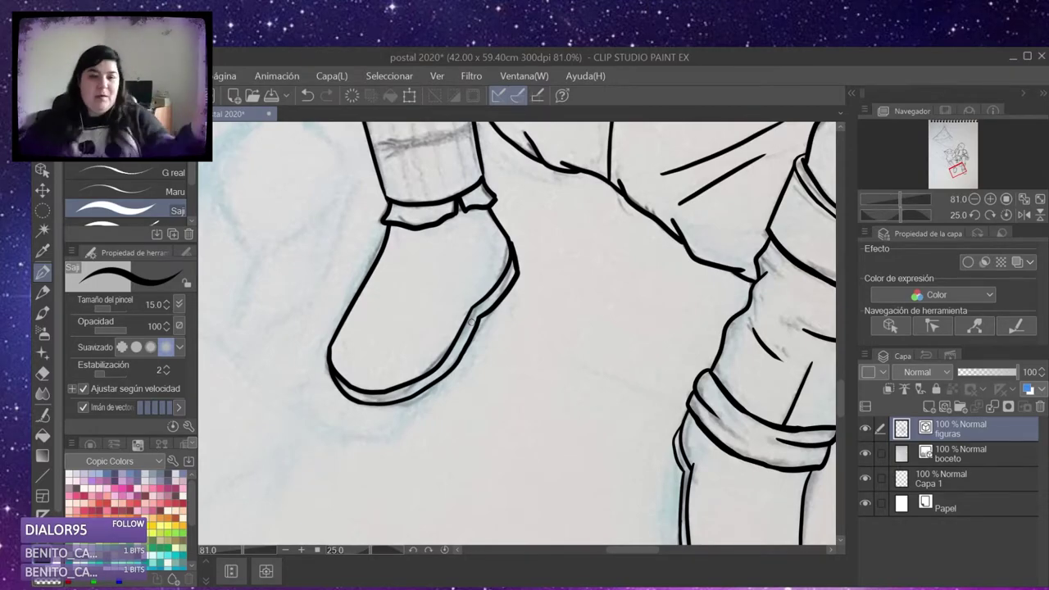
pyautogui.press('y')
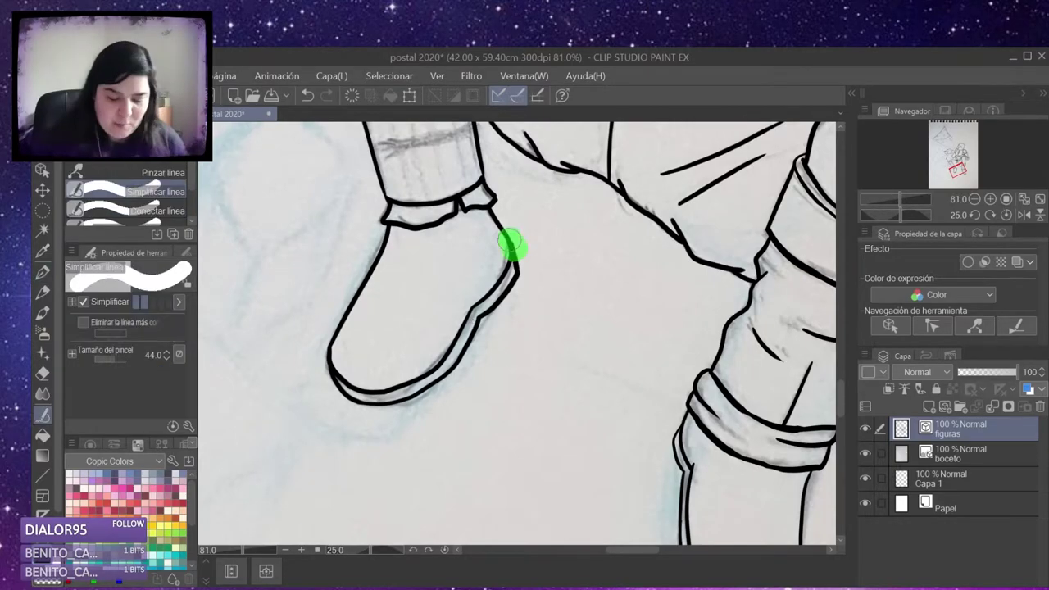
pyautogui.moveTo(510, 241); pyautogui.dragTo(554, 417)
# Ink the first of the three banded cylinders on the left shin guard and refine the corners of its lower end.
pyautogui.press('p')
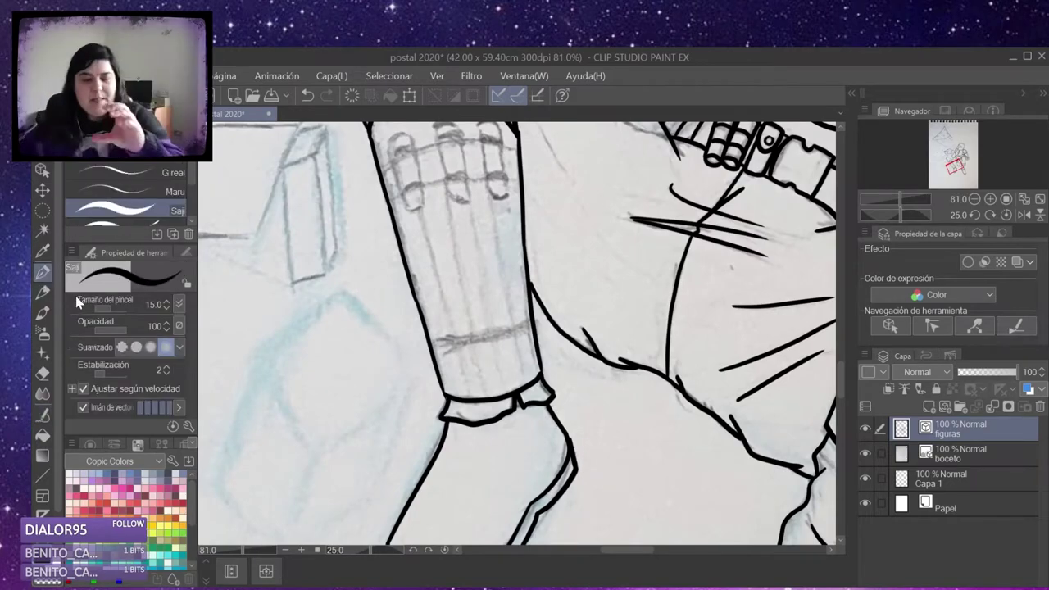
pyautogui.moveTo(392, 144); pyautogui.dragTo(408, 191)
pyautogui.moveTo(415, 134); pyautogui.dragTo(429, 204)
pyautogui.moveTo(389, 144); pyautogui.dragTo(410, 133)
pyautogui.press('e')
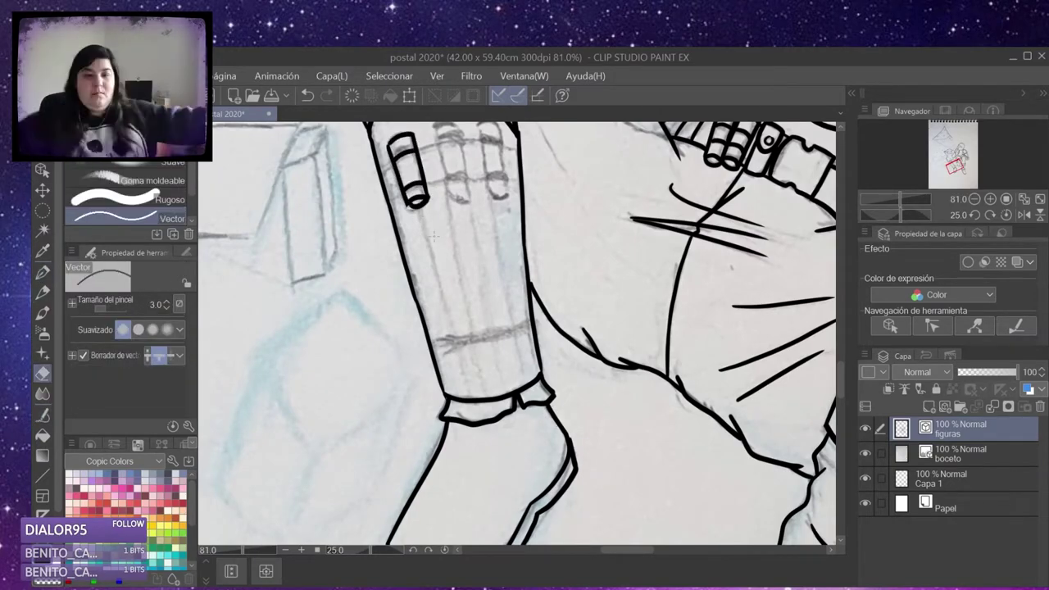
pyautogui.press('y')
pyautogui.scroll(5, 418, 197)
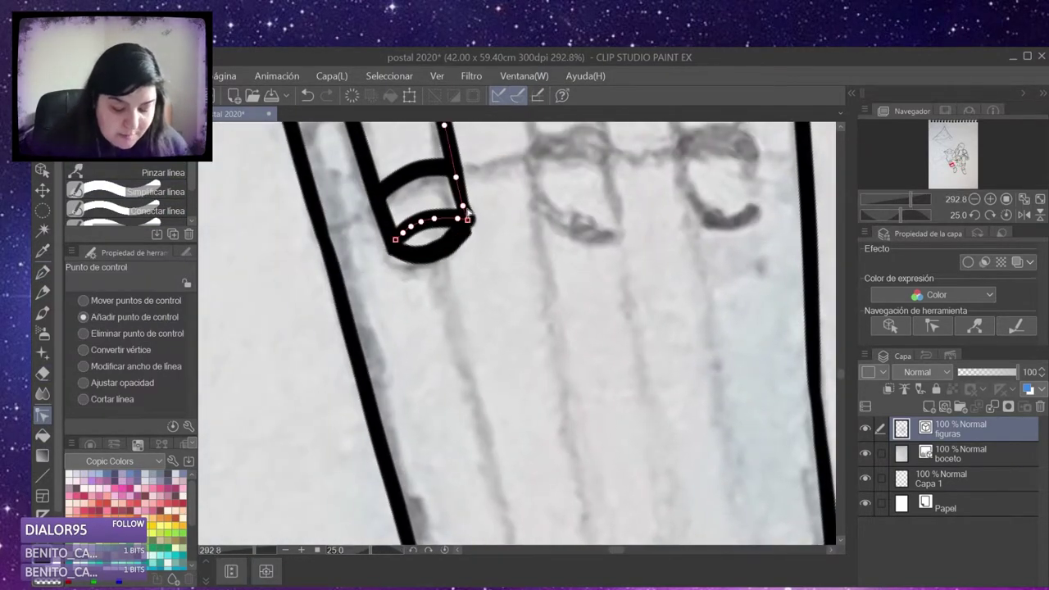
pyautogui.press('y')
pyautogui.moveTo(392, 246)
pyautogui.mouseDown()
pyautogui.moveTo(471, 228)
pyautogui.moveTo(467, 215)
pyautogui.mouseUp()
pyautogui.moveTo(467, 215); pyautogui.dragTo(449, 143)
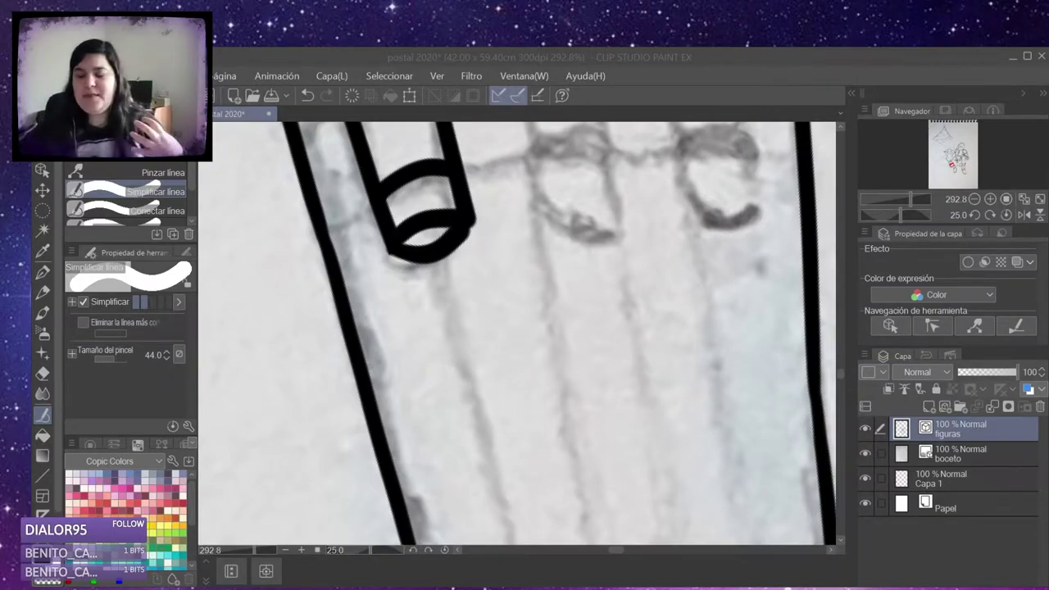
# Ink the middle cylinder on the left shin guard with its sides, rounded ends and two bands.
pyautogui.scroll(-1, 517, 332)
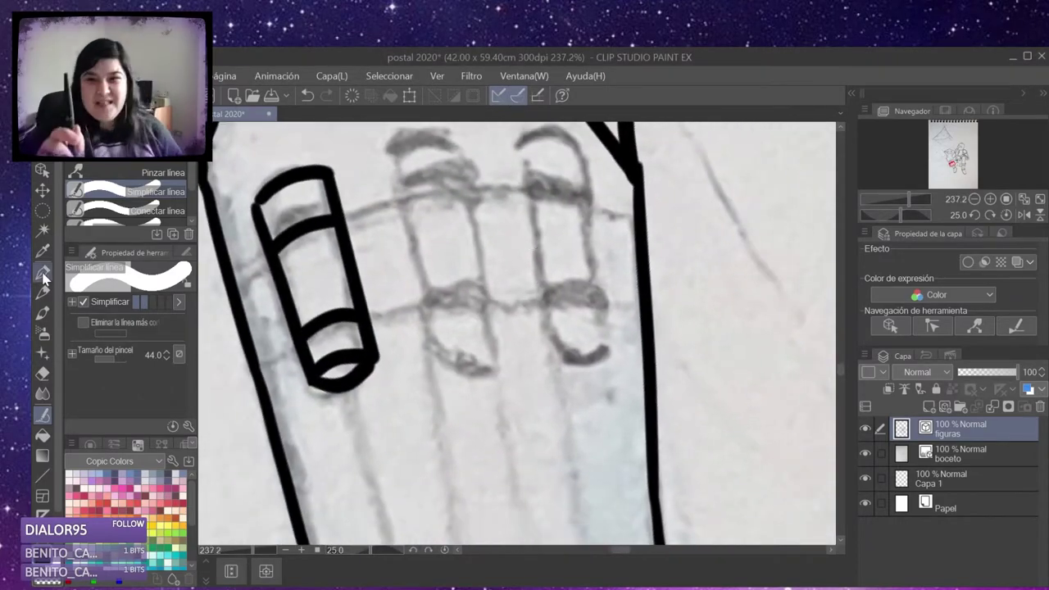
pyautogui.click(44, 277)
pyautogui.moveTo(391, 155); pyautogui.dragTo(425, 342)
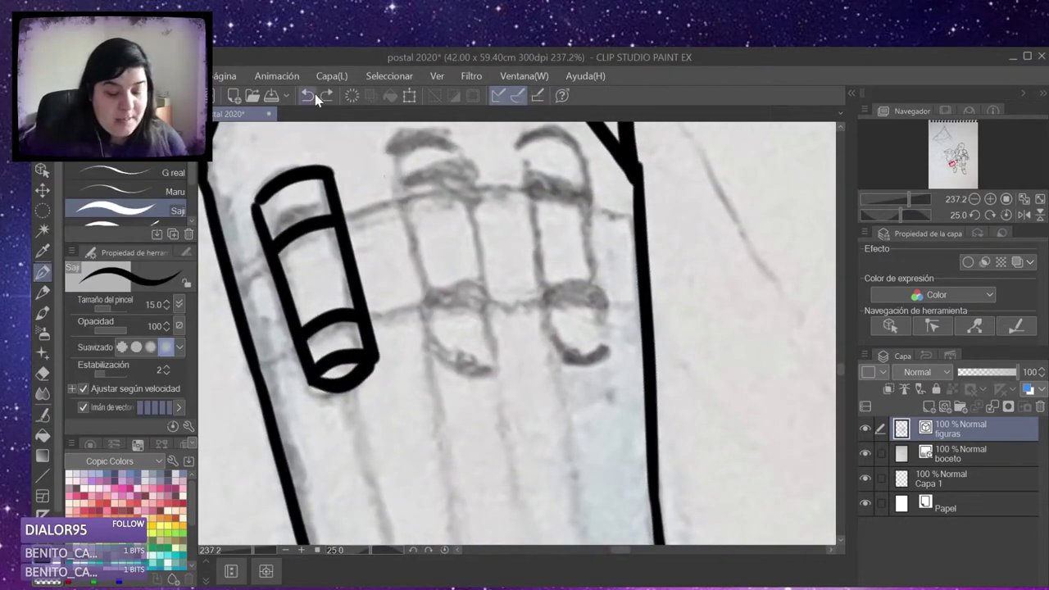
pyautogui.moveTo(467, 141); pyautogui.dragTo(437, 350)
pyautogui.moveTo(387, 156); pyautogui.dragTo(472, 146)
pyautogui.moveTo(424, 345); pyautogui.dragTo(500, 338)
pyautogui.moveTo(399, 201); pyautogui.dragTo(471, 188)
pyautogui.moveTo(426, 292); pyautogui.dragTo(491, 284)
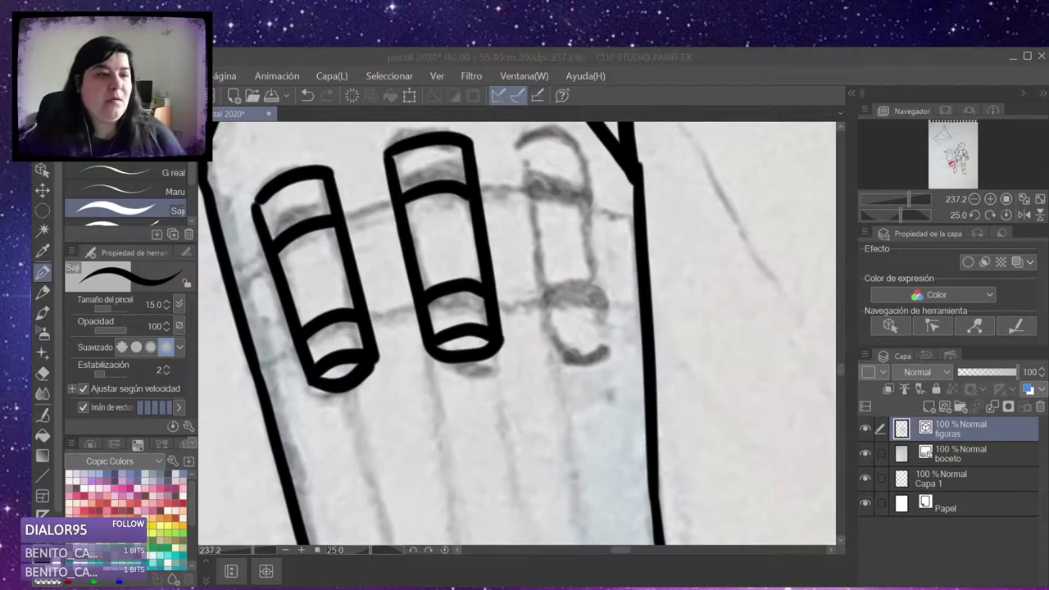
# Ink the third cylinder on the left shin guard with its sides, rounded ends and two bands.
pyautogui.moveTo(520, 143); pyautogui.dragTo(544, 338)
pyautogui.moveTo(584, 140); pyautogui.dragTo(605, 344)
pyautogui.moveTo(545, 336); pyautogui.dragTo(607, 343)
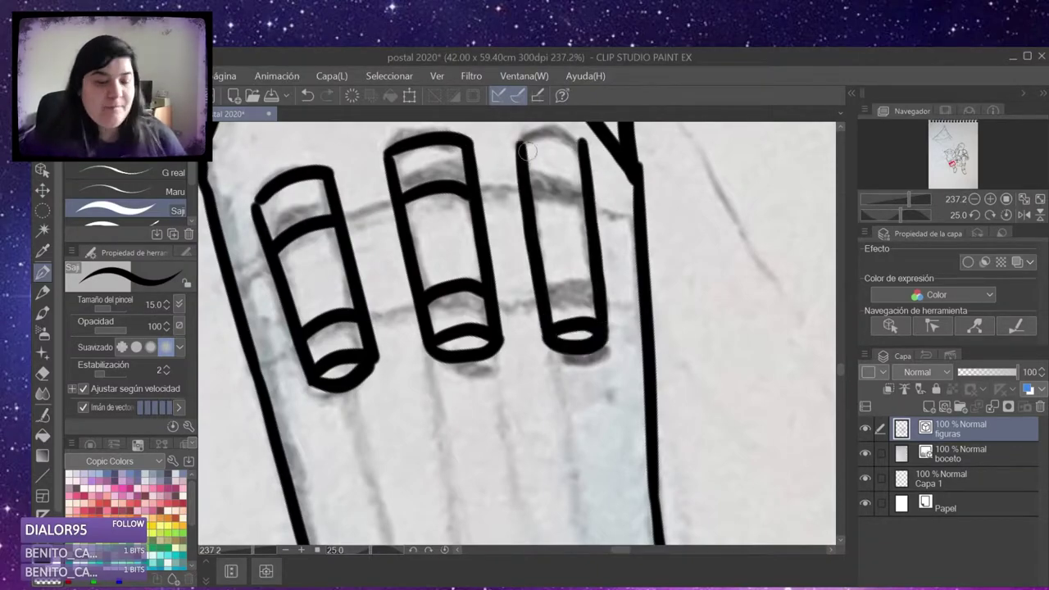
pyautogui.hotkey('ctrl', 'y')
pyautogui.hotkey('ctrl', 'y')
pyautogui.hotkey('ctrl', 'y')
# Ink two straps across the left shin guard behind the cylinders and erase the segments that overlap the cylinders.
pyautogui.moveTo(238, 281); pyautogui.dragTo(270, 258)
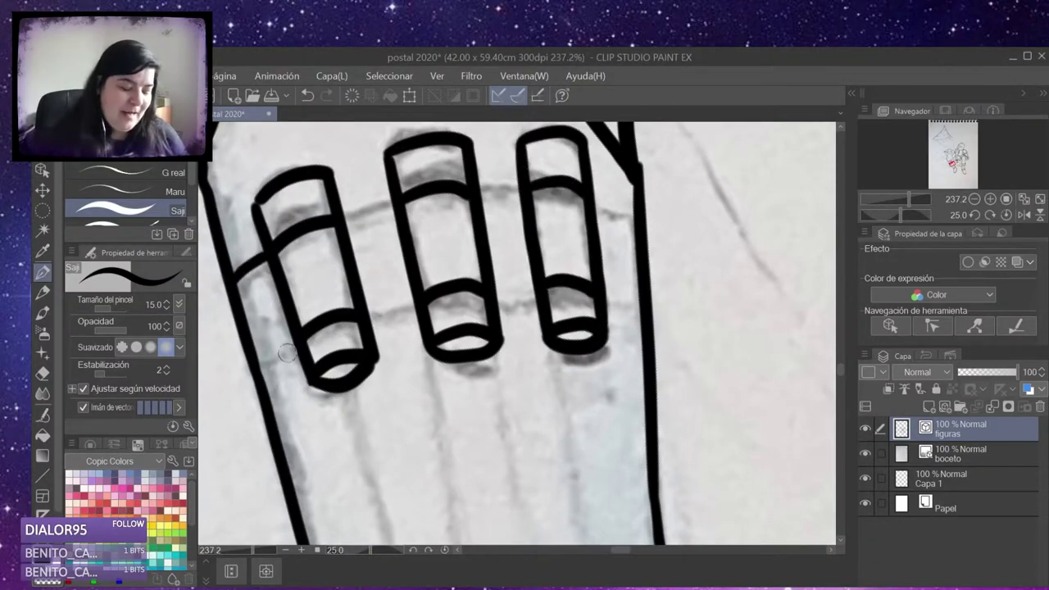
pyautogui.hotkey('ctrl', 'z')
pyautogui.hotkey('ctrl', '-')
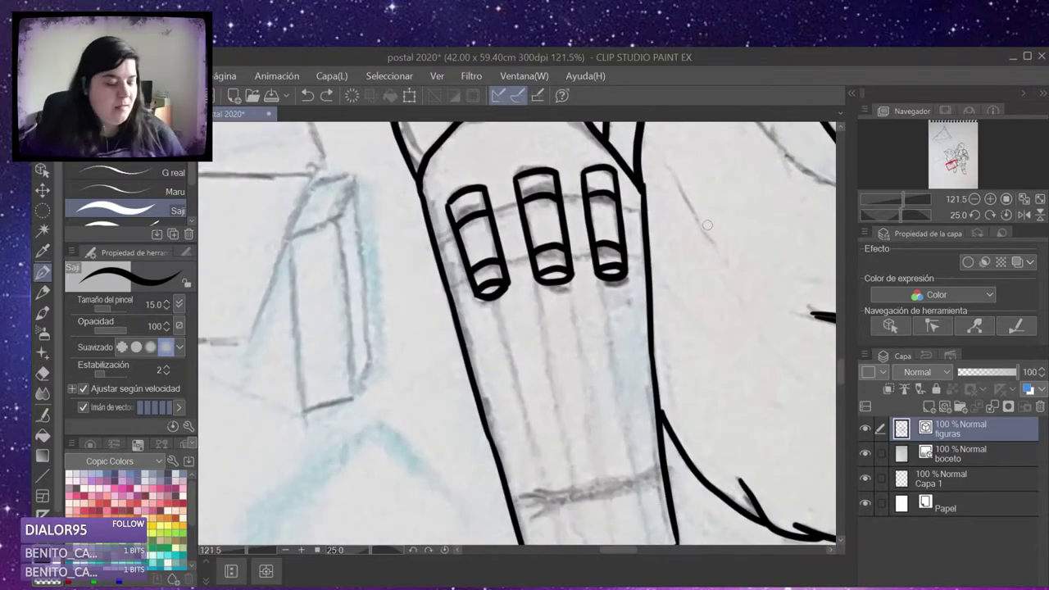
pyautogui.hotkey('ctrl', '@')
pyautogui.moveTo(386, 399); pyautogui.dragTo(640, 201)
pyautogui.moveTo(331, 358); pyautogui.dragTo(618, 159)
pyautogui.press('e')
pyautogui.press('e')
pyautogui.moveTo(393, 220); pyautogui.dragTo(590, 218)
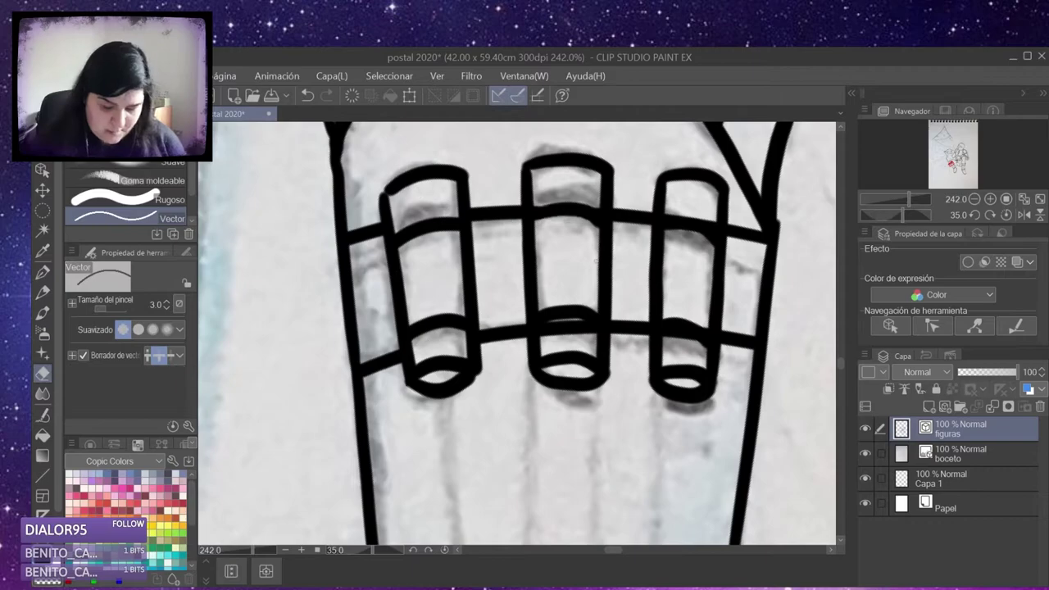
pyautogui.moveTo(541, 328); pyautogui.dragTo(699, 336)
pyautogui.press('p')
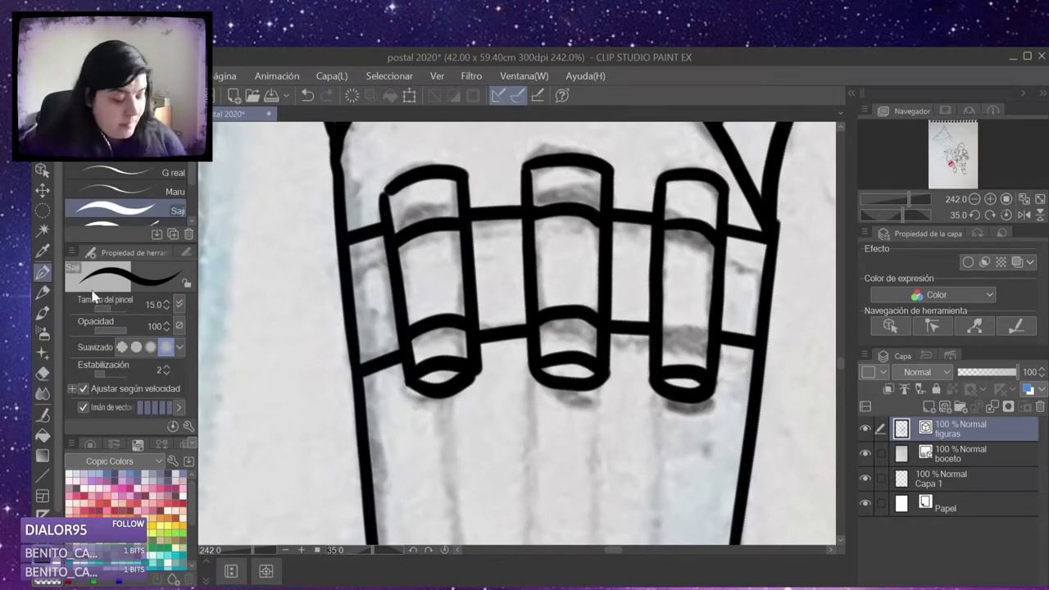
pyautogui.click(1006, 215)
pyautogui.scroll(-10, 671, 308)
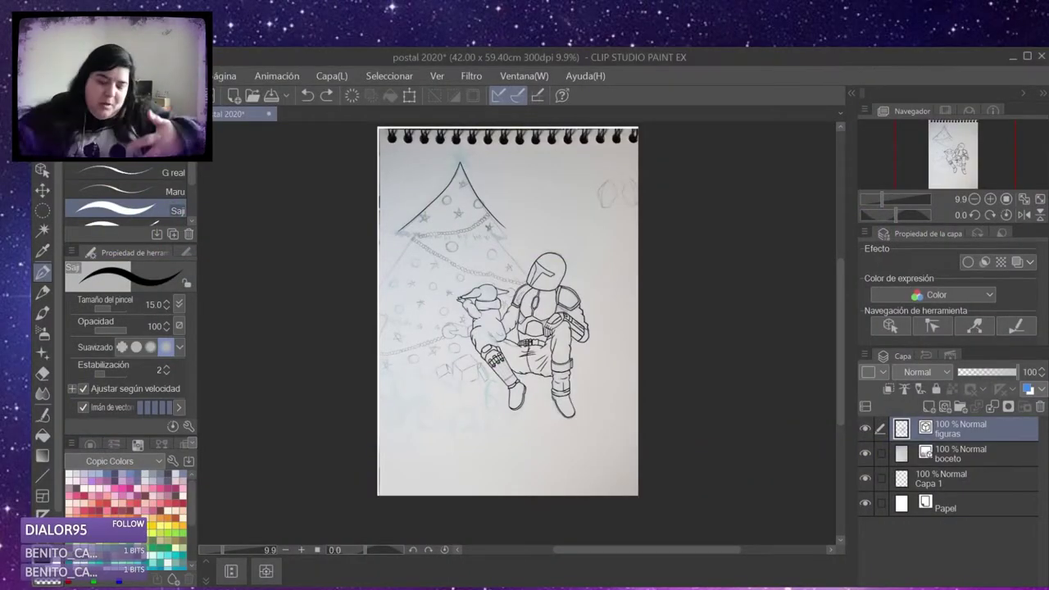
pyautogui.scroll(4, 634, 201)
pyautogui.scroll(2, 714, 312)
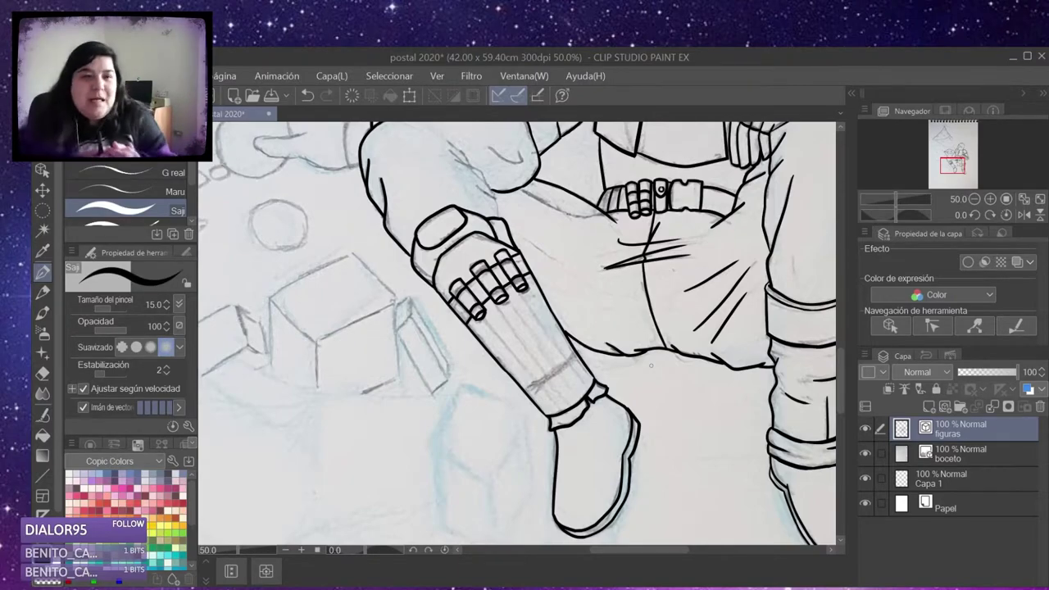
pyautogui.scroll(1, 652, 365)
pyautogui.press('-')
pyautogui.press('-')
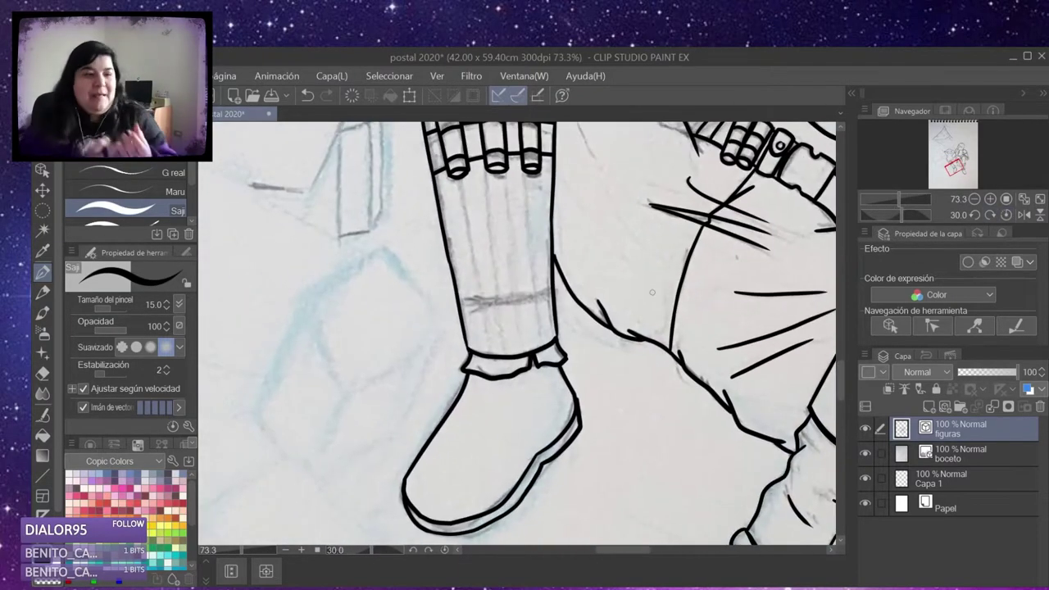
pyautogui.hotkey('ctrl', 'z')
pyautogui.moveTo(462, 179); pyautogui.dragTo(492, 355)
pyautogui.hotkey('ctrl', 'z')
pyautogui.moveTo(462, 179); pyautogui.dragTo(492, 356)
pyautogui.hotkey('ctrl', 'z')
# Ink the lengthwise ribs of the left shin guard from the cylinders to the ankle and erase the ends overlapping the cuff.
pyautogui.scroll(-1, 484, 272)
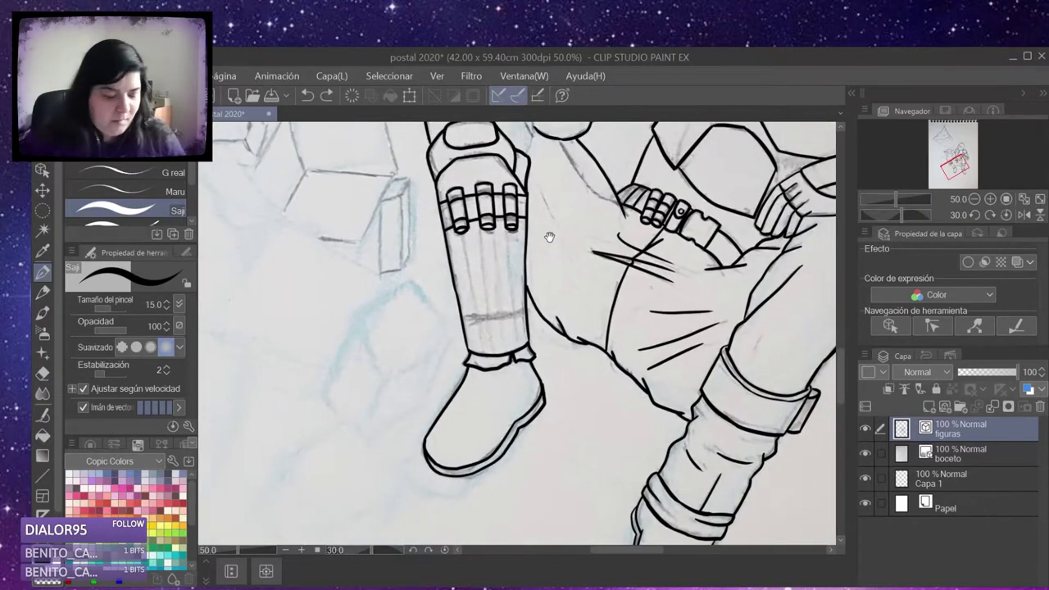
pyautogui.moveTo(480, 214); pyautogui.dragTo(495, 342)
pyautogui.moveTo(494, 210); pyautogui.dragTo(509, 341)
pyautogui.moveTo(511, 218); pyautogui.dragTo(520, 336)
pyautogui.scroll(2, 454, 244)
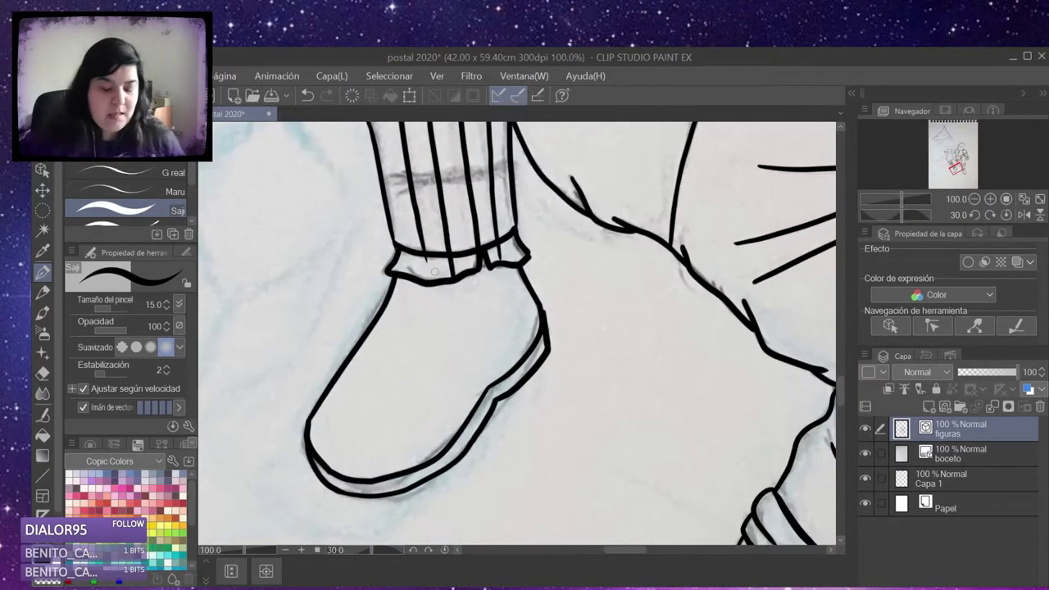
pyautogui.press('e')
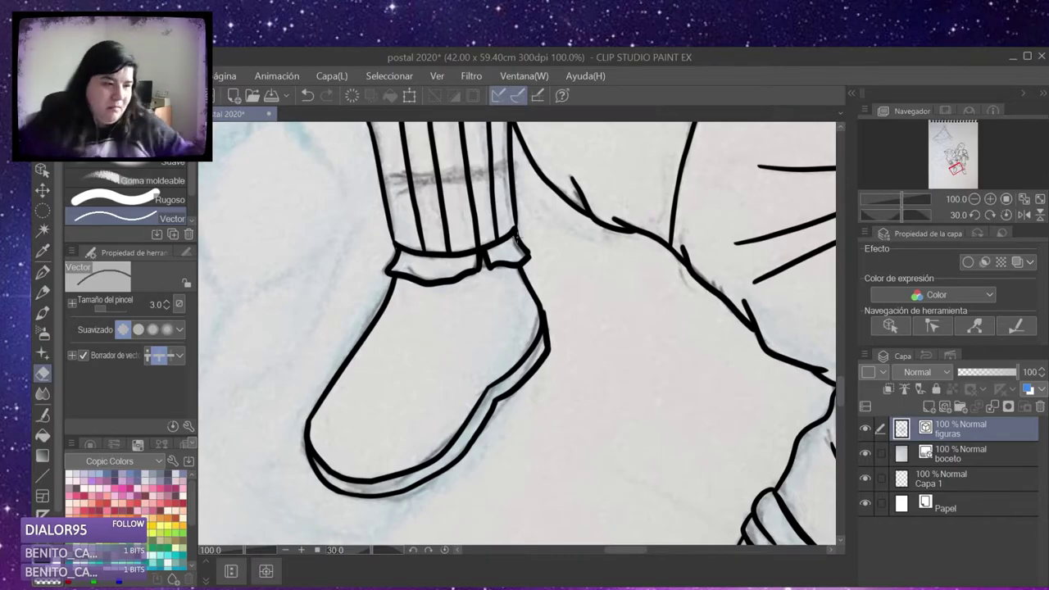
pyautogui.scroll(-2, 516, 236)
pyautogui.moveTo(516, 236); pyautogui.dragTo(533, 393)
pyautogui.scroll(2, 532, 271)
pyautogui.press('p')
# Ink the cuff at the wrist of the hand that holds the ball ornament.
pyautogui.click(1006, 199)
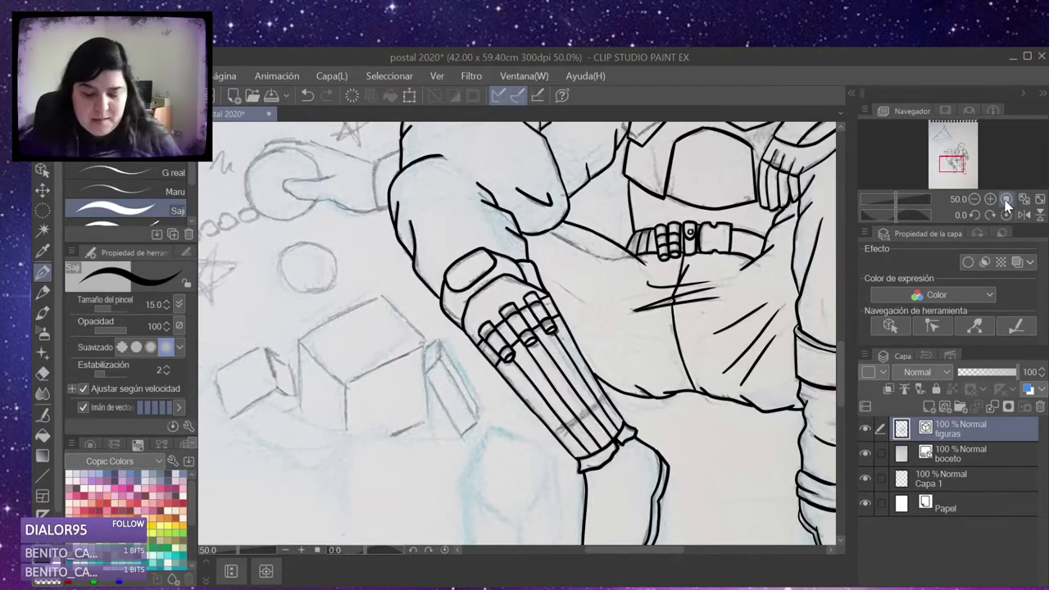
pyautogui.click(1007, 200)
pyautogui.press('e')
pyautogui.press('p')
pyautogui.scroll(-5, 516, 332)
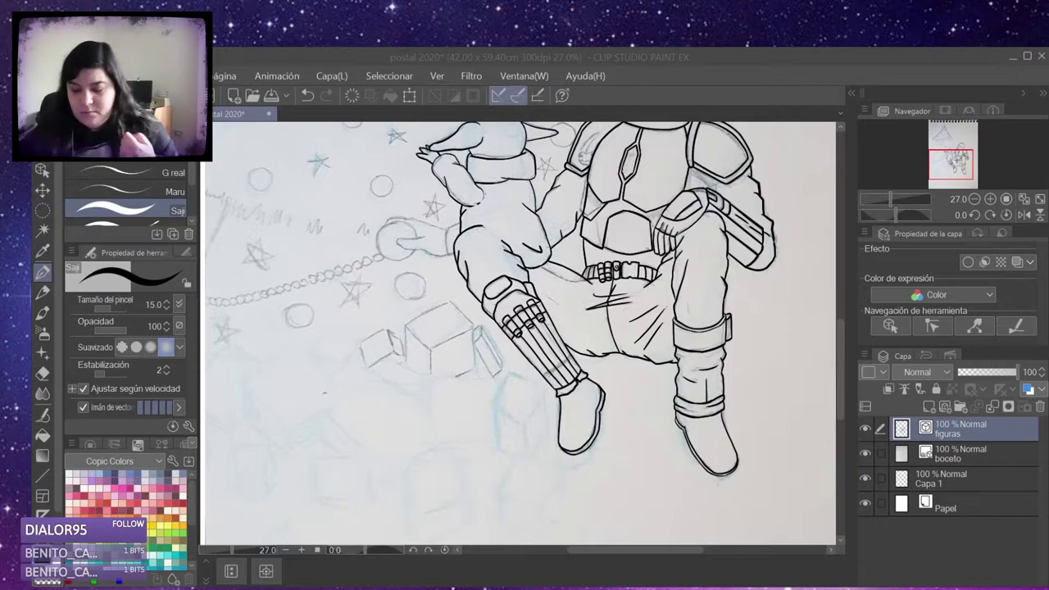
pyautogui.scroll(5, 373, 214)
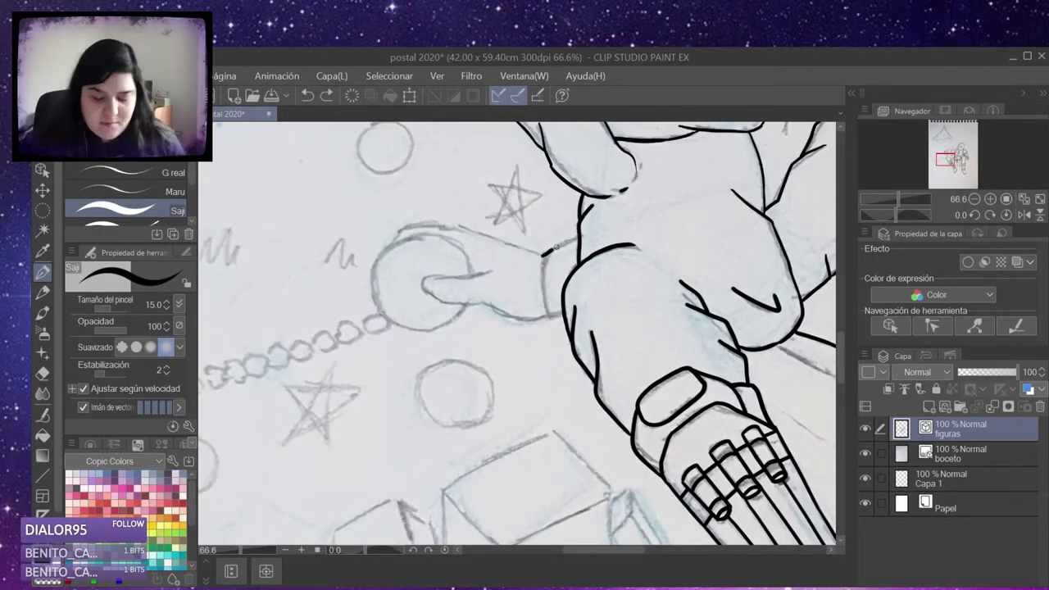
pyautogui.hscroll(-3, 543, 256)
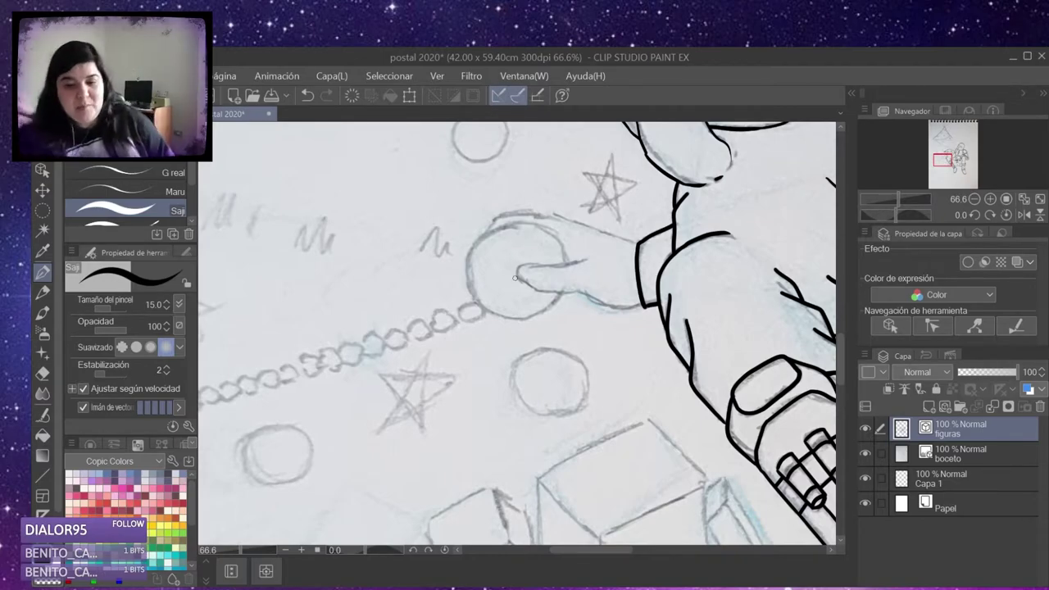
# Ink the thumb and the outer contours of the hand holding the ball ornament, from fingertips to cuff.
pyautogui.moveTo(515, 283)
pyautogui.mouseDown()
pyautogui.moveTo(527, 264)
pyautogui.moveTo(587, 259)
pyautogui.mouseUp()
pyautogui.click(990, 215)
pyautogui.moveTo(484, 195); pyautogui.dragTo(558, 292)
pyautogui.moveTo(525, 245); pyautogui.dragTo(506, 297)
pyautogui.moveTo(470, 179)
pyautogui.mouseDown()
pyautogui.moveTo(557, 241)
pyautogui.moveTo(572, 297)
pyautogui.mouseUp()
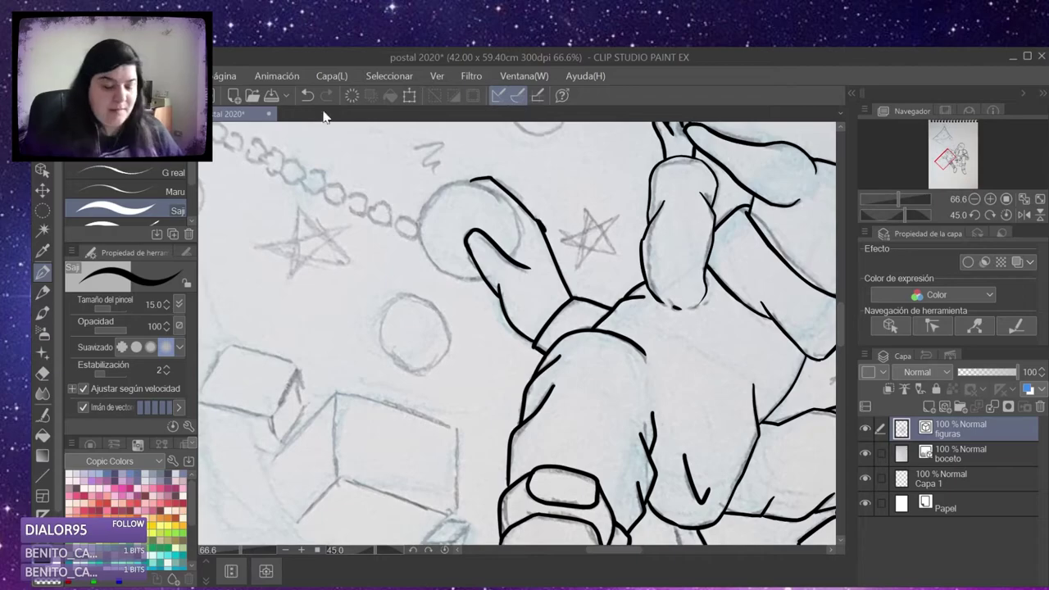
# Simplify the vector lines of the hand and forearm holding the ball ornament.
pyautogui.press('y')
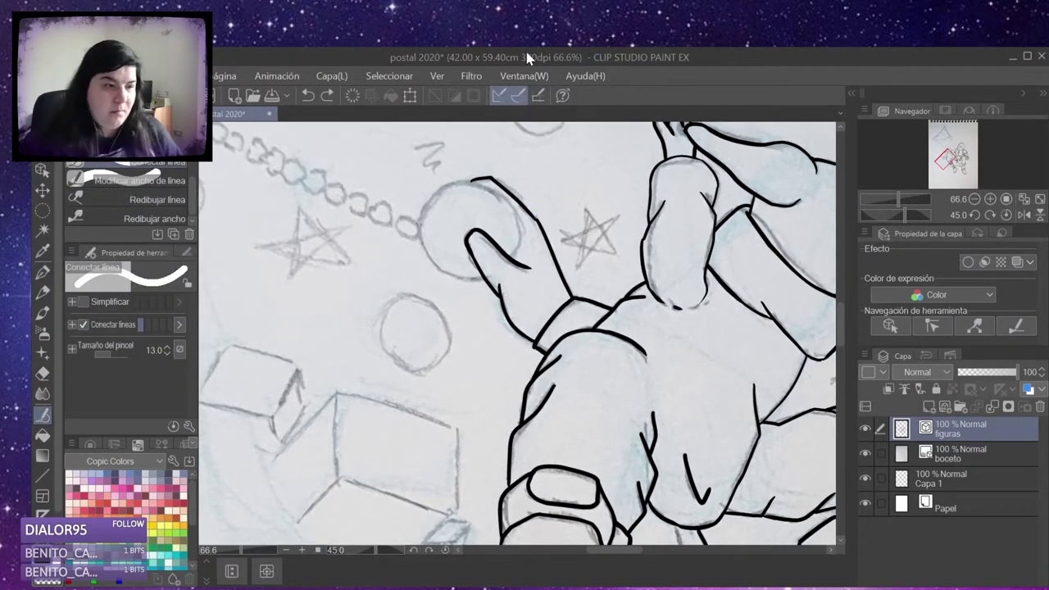
pyautogui.scroll(1, 131, 197)
pyautogui.click(148, 191)
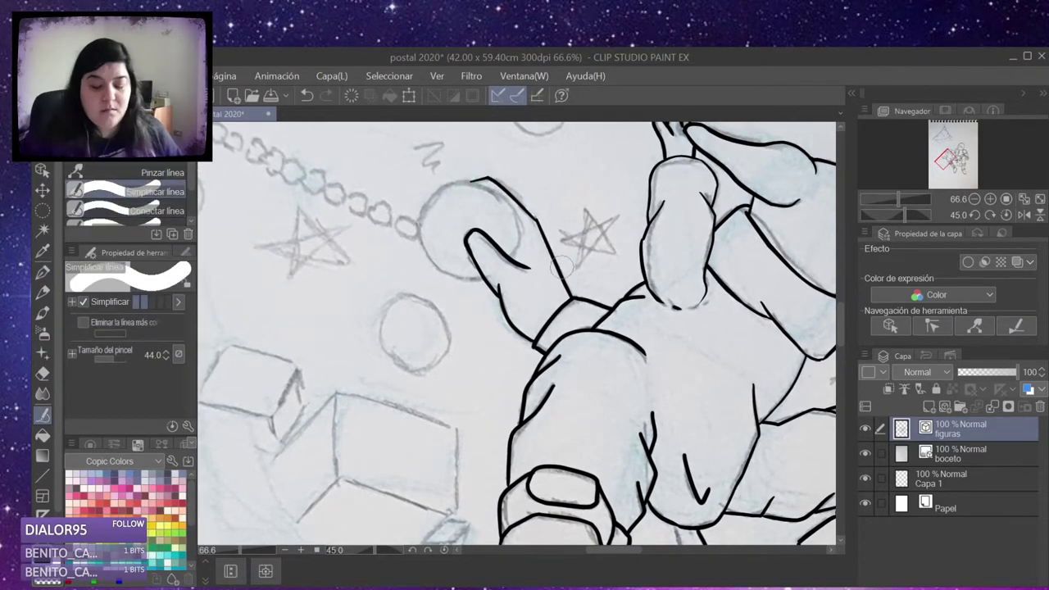
pyautogui.hotkey('ctrl', '@')
# Draw a circle for the ball ornament in the child's hand and thicken its line with the width correction set to increase 1.0.
pyautogui.press('u')
pyautogui.press('u')
pyautogui.moveTo(342, 257); pyautogui.dragTo(446, 362)
pyautogui.press('y')
pyautogui.click(127, 196)
pyautogui.moveTo(348, 287); pyautogui.dragTo(369, 352)
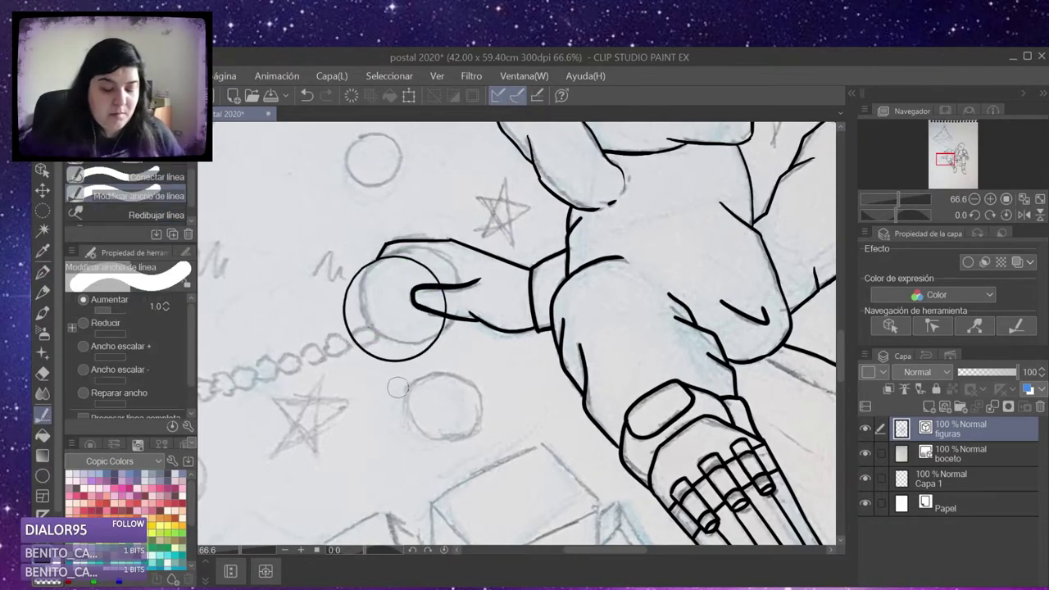
# Transform the ornament circle to fit within the fingers of the hand and adjust its line width.
pyautogui.press('o')
pyautogui.click(430, 348)
pyautogui.hotkey('ctrl', '-')
pyautogui.hotkey('ctrl', '-')
pyautogui.hotkey('ctrl', '-')
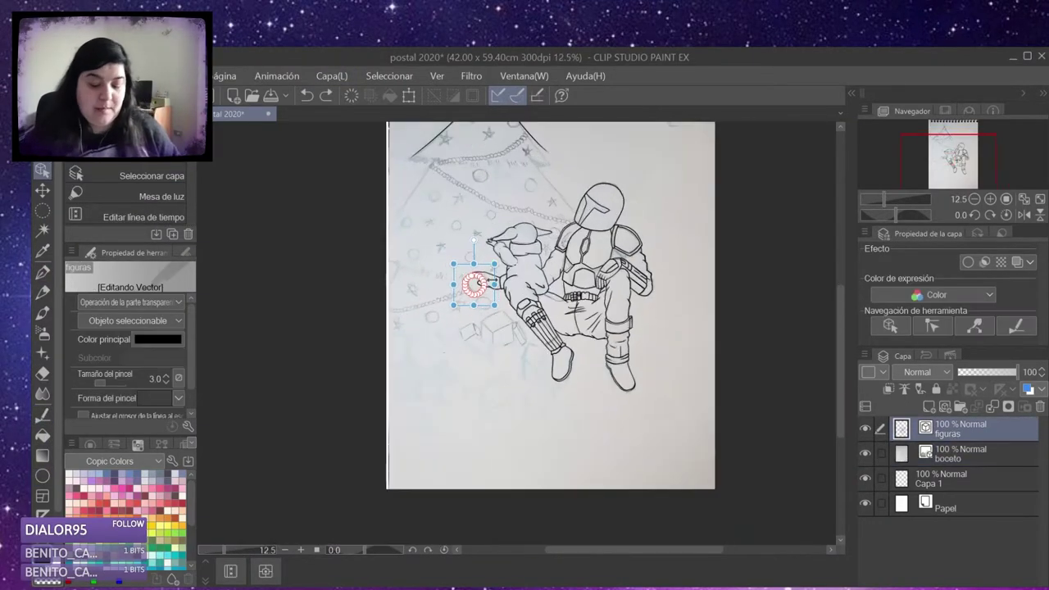
pyautogui.scroll(5, 493, 280)
pyautogui.hotkey('ctrl', 't')
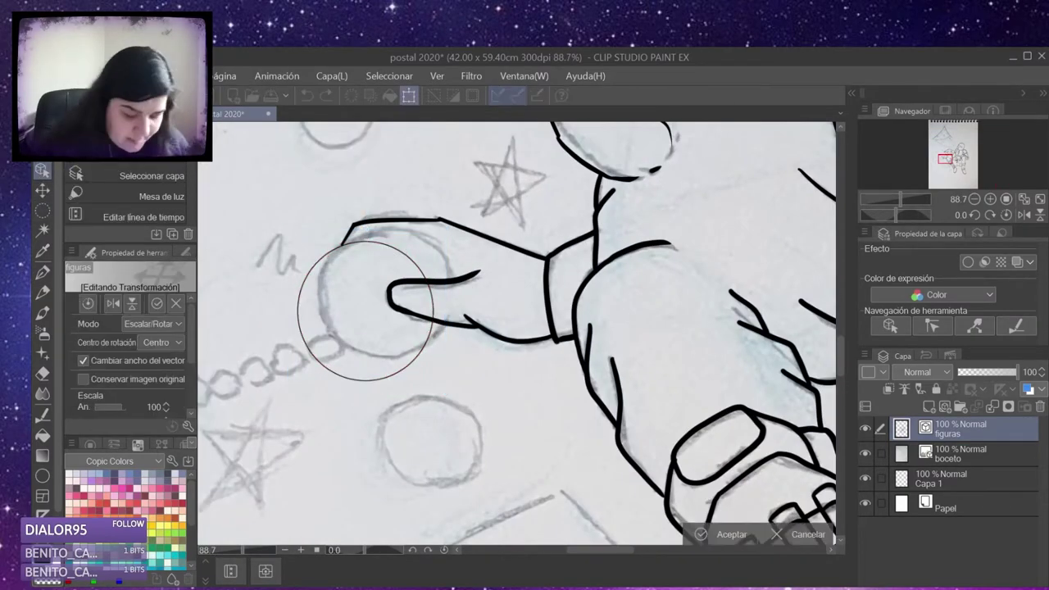
pyautogui.press('Return')
pyautogui.moveTo(431, 282)
pyautogui.mouseDown()
pyautogui.moveTo(450, 271)
pyautogui.moveTo(394, 250)
pyautogui.moveTo(364, 356)
pyautogui.moveTo(324, 270)
pyautogui.mouseUp()
pyautogui.press('y')
pyautogui.scroll(-4, 526, 280)
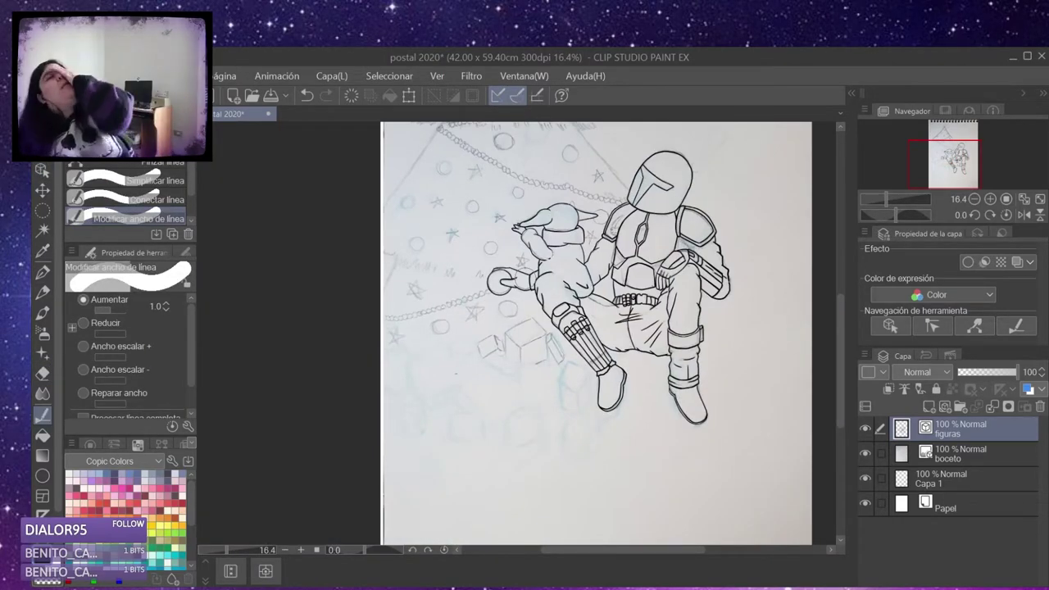
# Touch up the inked lines around the left knee and trousers, with line-width correction set to reduce by 2.0.
pyautogui.scroll(5, 610, 317)
pyautogui.press('p')
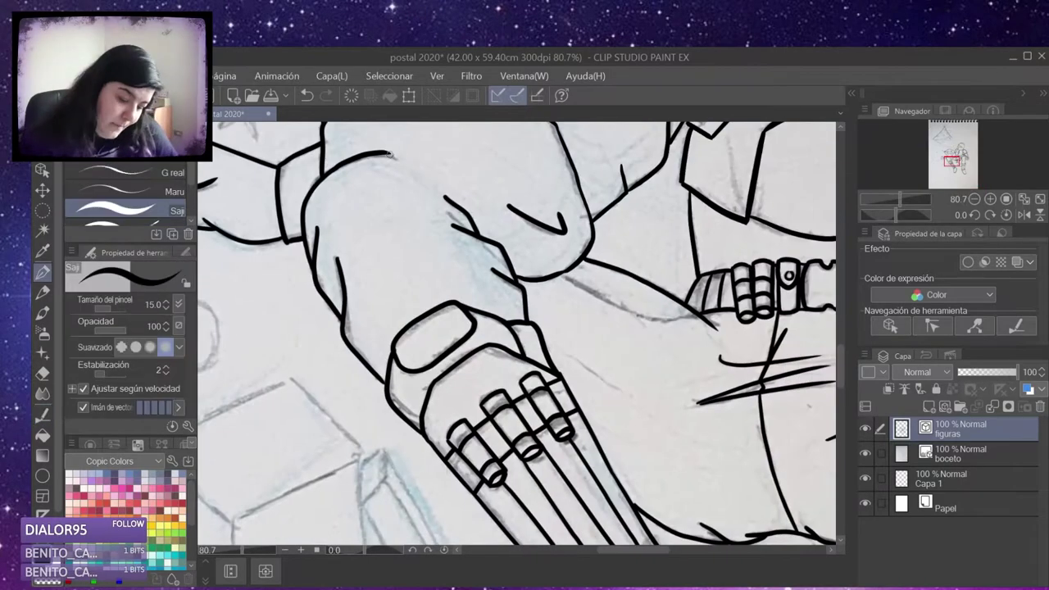
pyautogui.press('y')
pyautogui.scroll(-2, 645, 209)
pyautogui.hotkey('ctrl', '0')
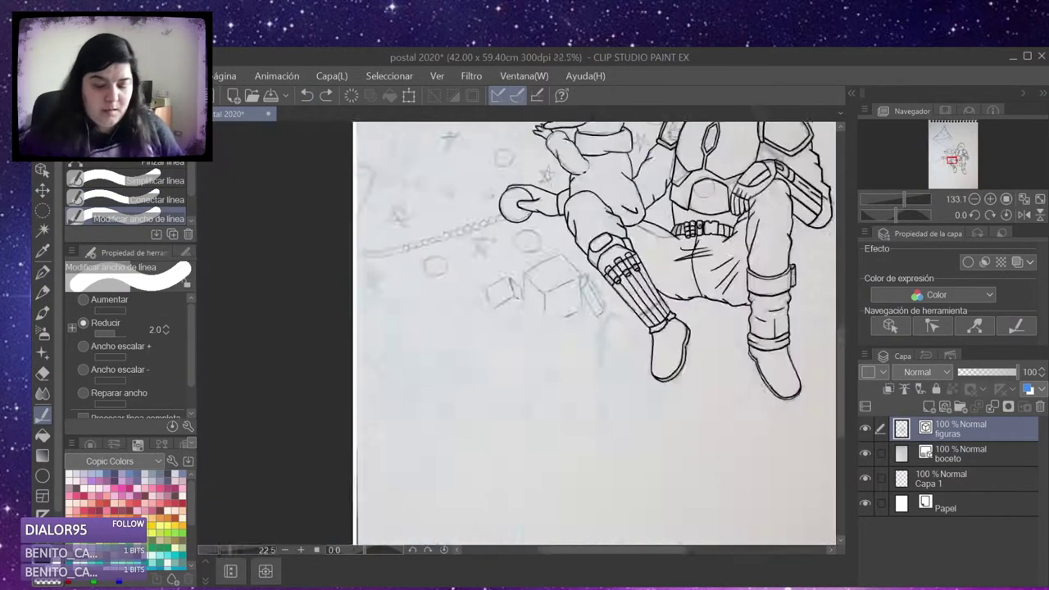
pyautogui.scroll(3, 426, 293)
pyautogui.press('u')
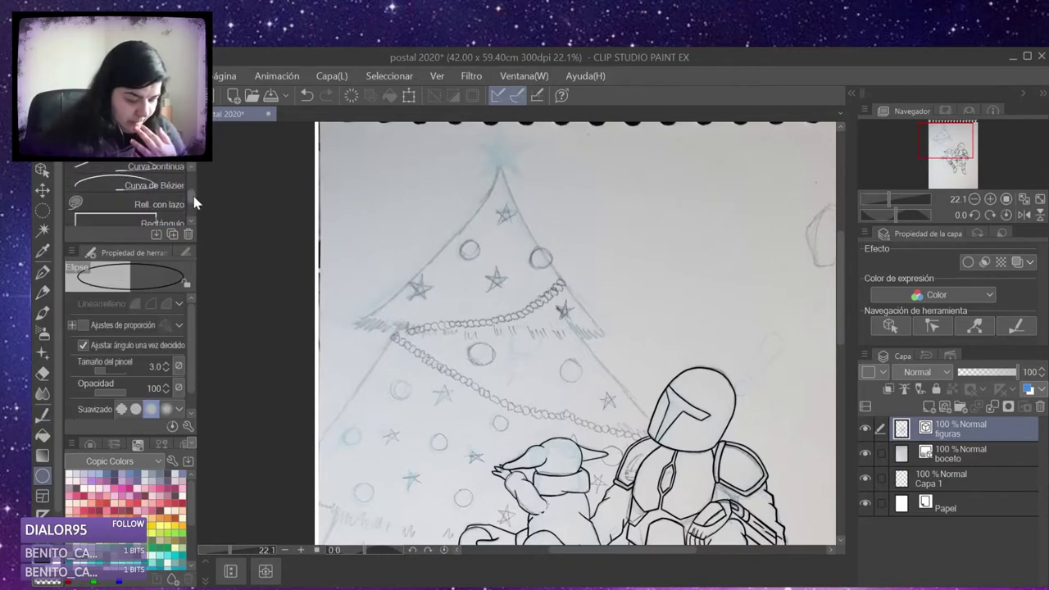
pyautogui.scroll(3, 193, 190)
pyautogui.click(123, 217)
pyautogui.moveTo(377, 164); pyautogui.dragTo(491, 303)
pyautogui.hotkey('ctrl', 'z')
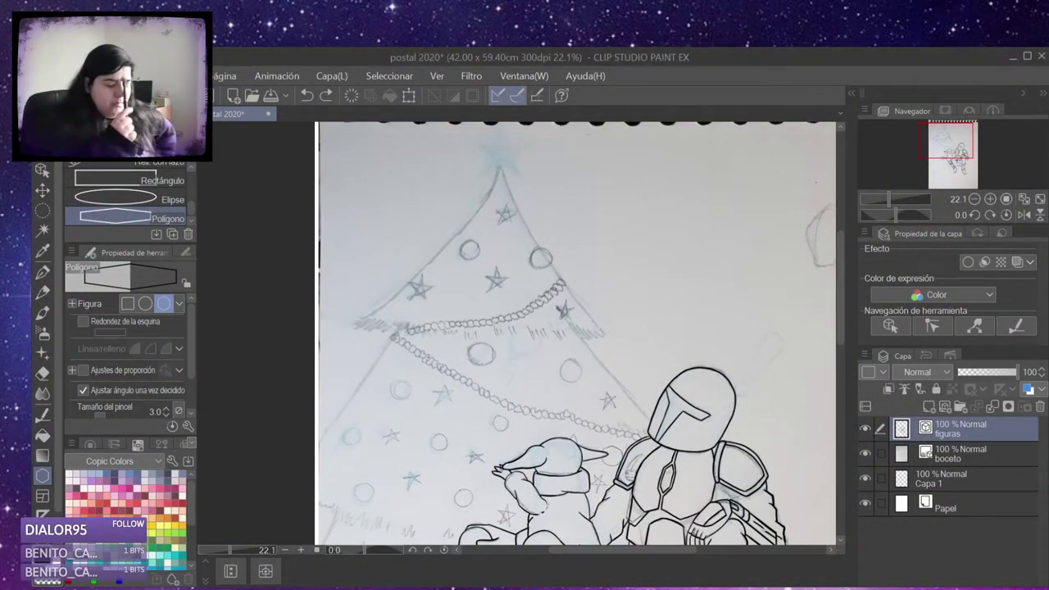
# Ink the two sloping sides of the Christmas tree's top tier from the tip down to the fringe.
pyautogui.press('e')
pyautogui.scroll(-2, 572, 251)
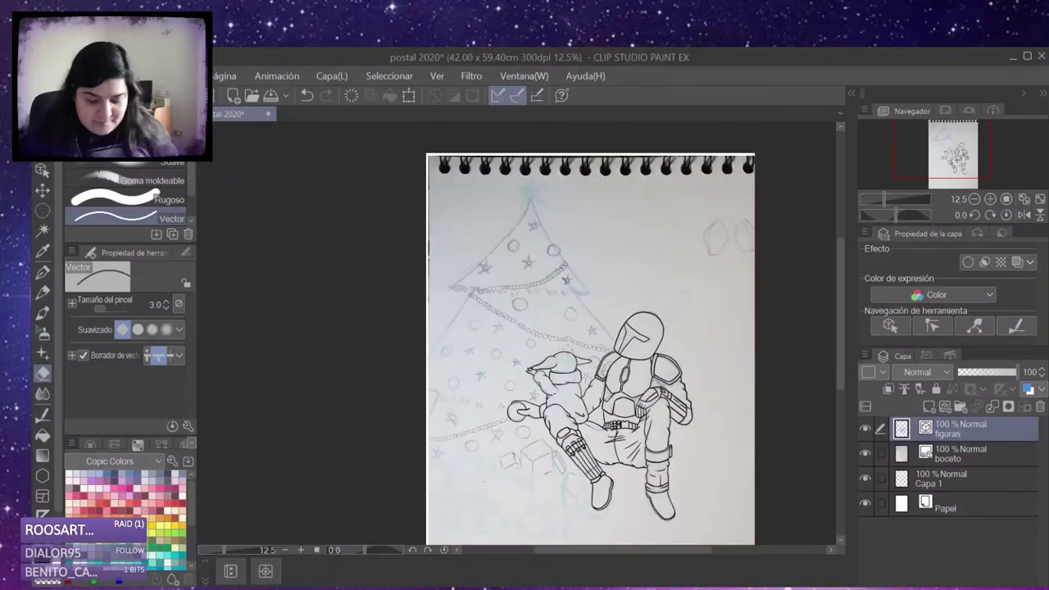
pyautogui.scroll(2, 590, 349)
pyautogui.scroll(-4, 716, 265)
pyautogui.press('p')
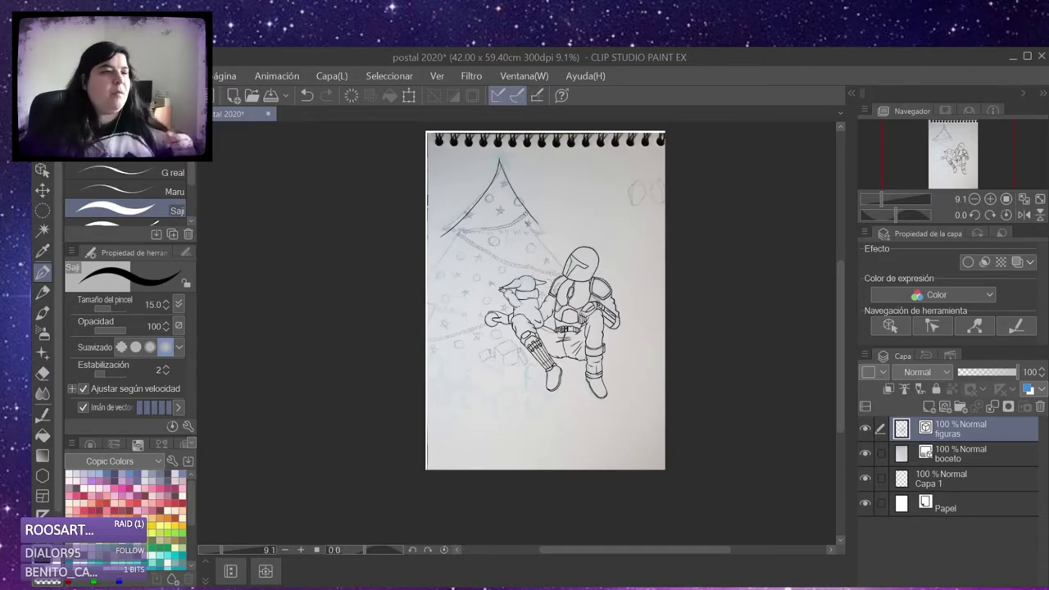
# Ink the jagged branch fringe at both lower corners of the tree's top tier and join it to the sides.
pyautogui.hotkey('ctrl', '+')
pyautogui.hotkey('ctrl', '+')
pyautogui.hotkey('ctrl', '+')
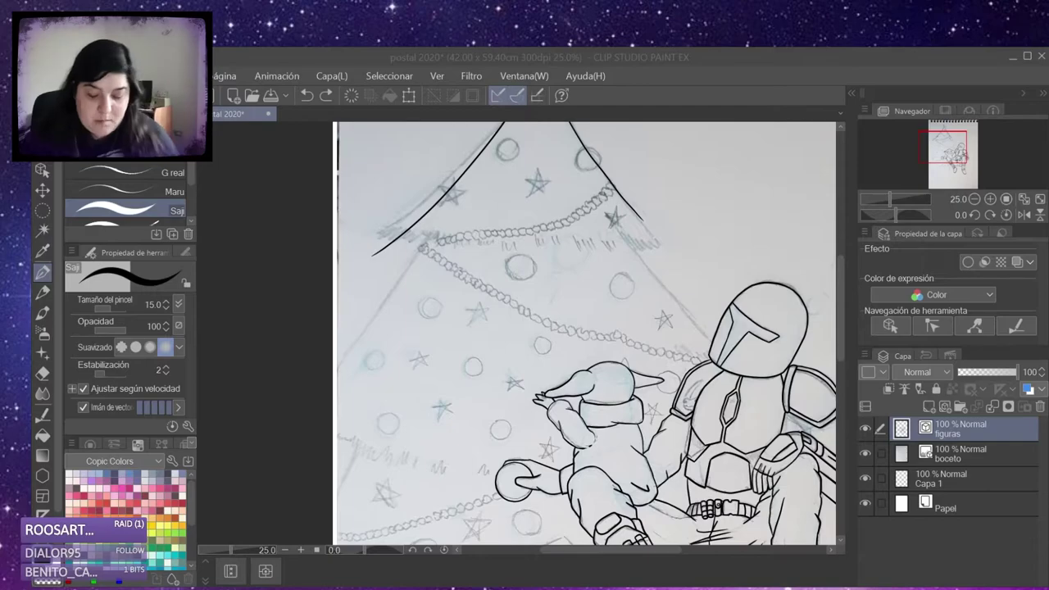
pyautogui.moveTo(402, 236); pyautogui.dragTo(469, 243)
pyautogui.moveTo(584, 228); pyautogui.dragTo(654, 244)
pyautogui.press('y')
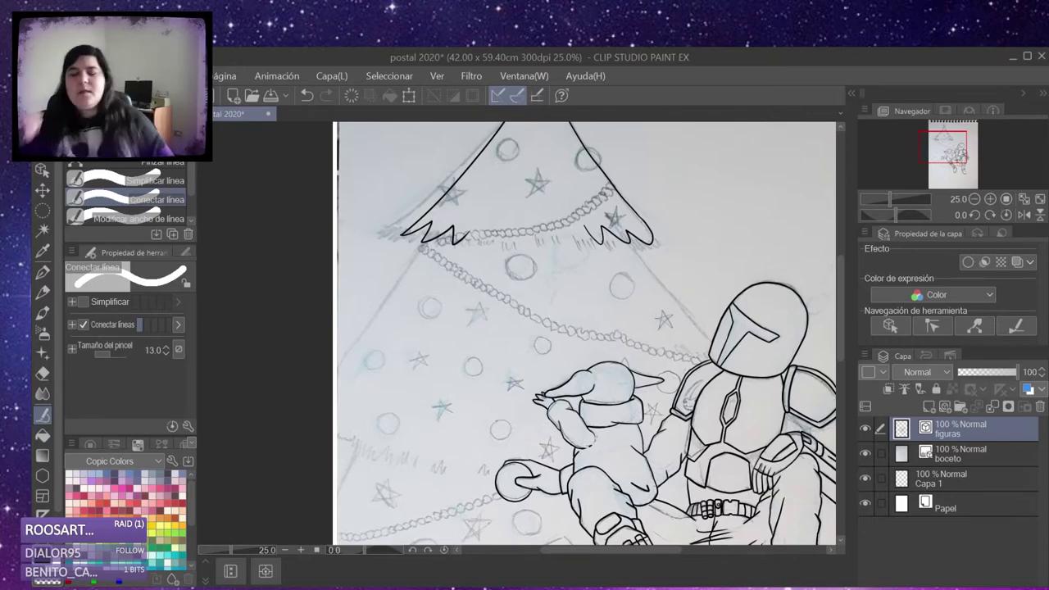
# Ink two short jagged branch tufts in the middle of the top tier's lower edge.
pyautogui.press('p')
pyautogui.scroll(-3, 590, 328)
pyautogui.moveTo(828, 492); pyautogui.dragTo(805, 258)
pyautogui.hotkey('ctrl', '0')
pyautogui.scroll(5, 953, 154)
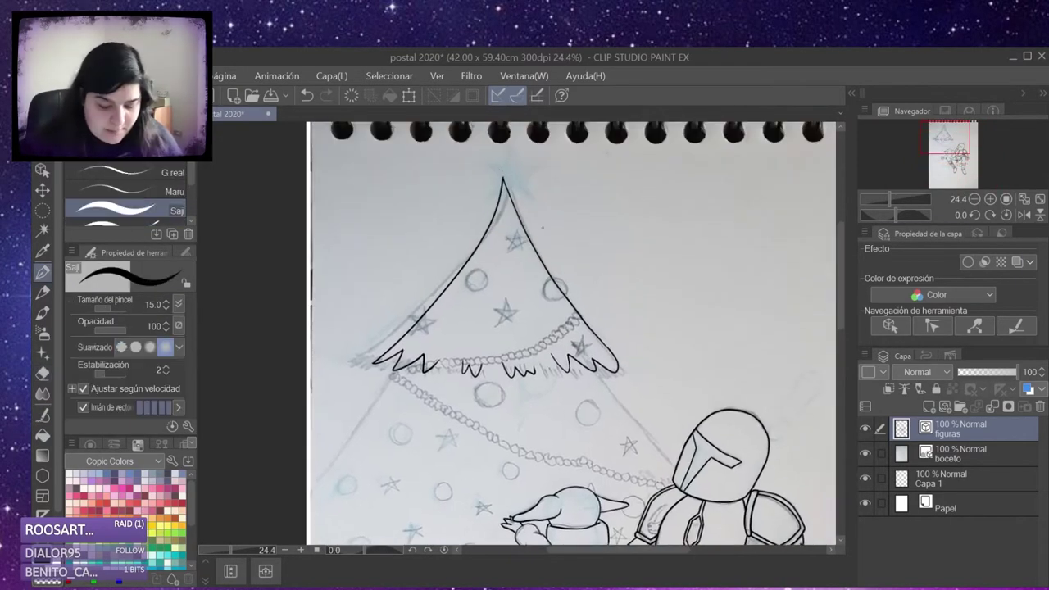
# Simplify the vector lines of the tree's top tier.
pyautogui.press('y')
pyautogui.press('.')
pyautogui.press('.')
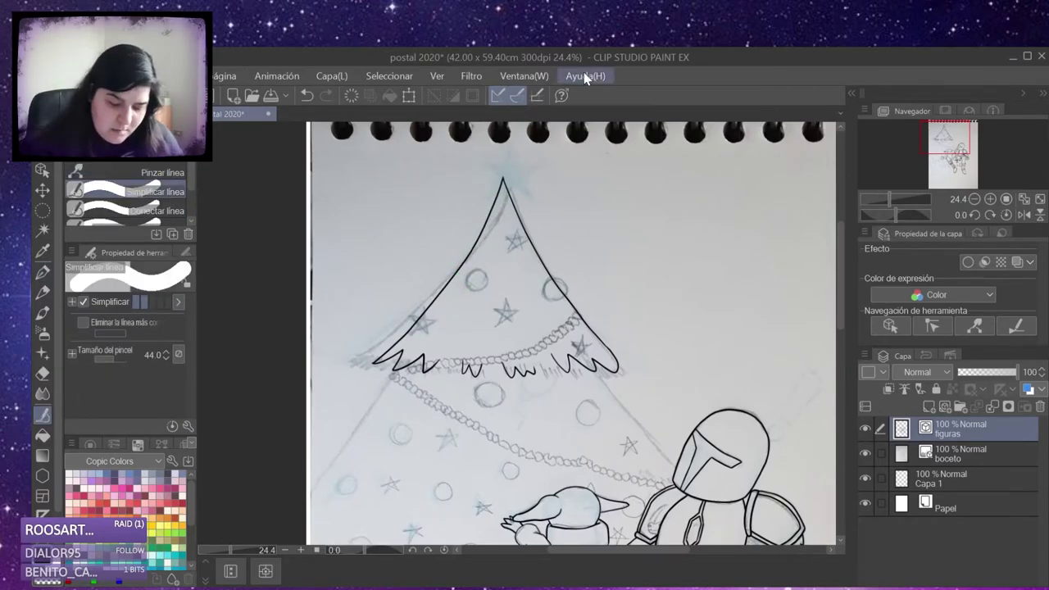
pyautogui.scroll(3, 564, 241)
pyautogui.scroll(-3, 553, 218)
pyautogui.moveTo(553, 218)
pyautogui.mouseDown()
pyautogui.moveTo(654, 209)
pyautogui.moveTo(665, 178)
pyautogui.mouseUp()
# Ink a bead garland freehand across the tree's top tier, from the right side to the left side.
pyautogui.scroll(5, 664, 178)
pyautogui.press('p')
pyautogui.moveTo(574, 205); pyautogui.dragTo(465, 283)
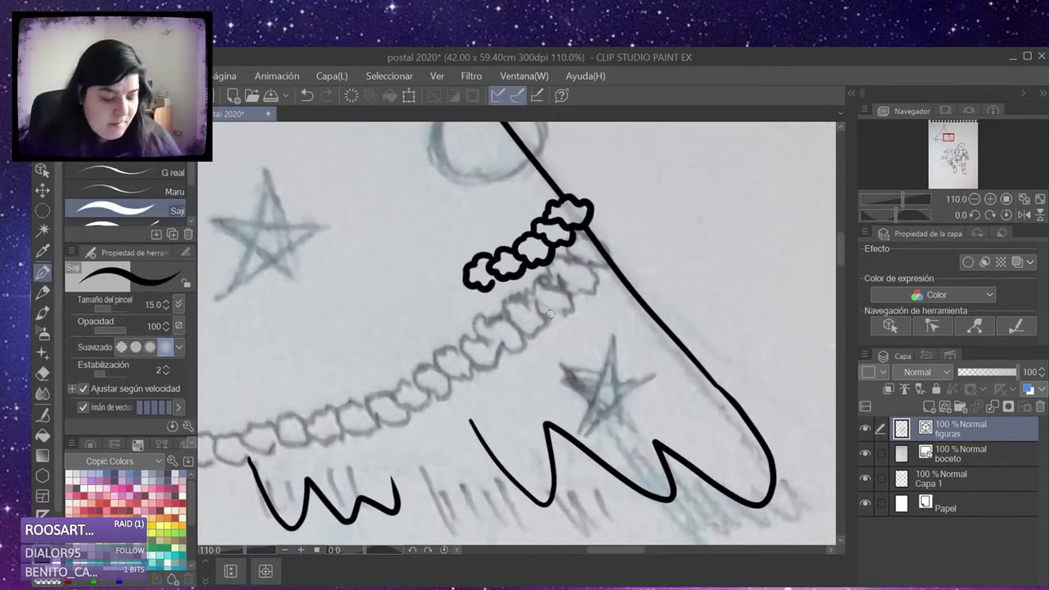
pyautogui.scroll(-2, 708, 265)
pyautogui.moveTo(659, 215)
pyautogui.mouseDown()
pyautogui.moveTo(603, 283)
pyautogui.moveTo(553, 288)
pyautogui.mouseUp()
pyautogui.scroll(1, 640, 278)
pyautogui.moveTo(595, 314)
pyautogui.mouseDown()
pyautogui.moveTo(562, 300)
pyautogui.moveTo(550, 327)
pyautogui.moveTo(508, 328)
pyautogui.moveTo(590, 320)
pyautogui.mouseUp()
pyautogui.moveTo(589, 328)
pyautogui.mouseDown()
pyautogui.moveTo(525, 319)
pyautogui.moveTo(381, 321)
pyautogui.mouseUp()
pyautogui.scroll(-1, 379, 322)
pyautogui.scroll(3, 373, 323)
pyautogui.scroll(-6, 373, 324)
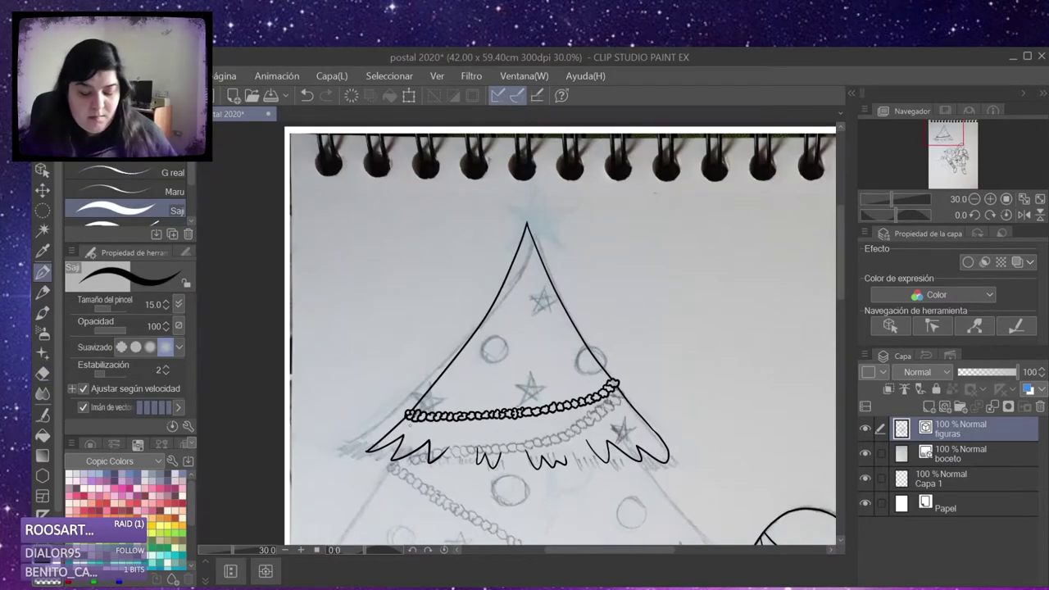
# Undo the inked bead garland on the tree's top tier.
pyautogui.click(43, 414)
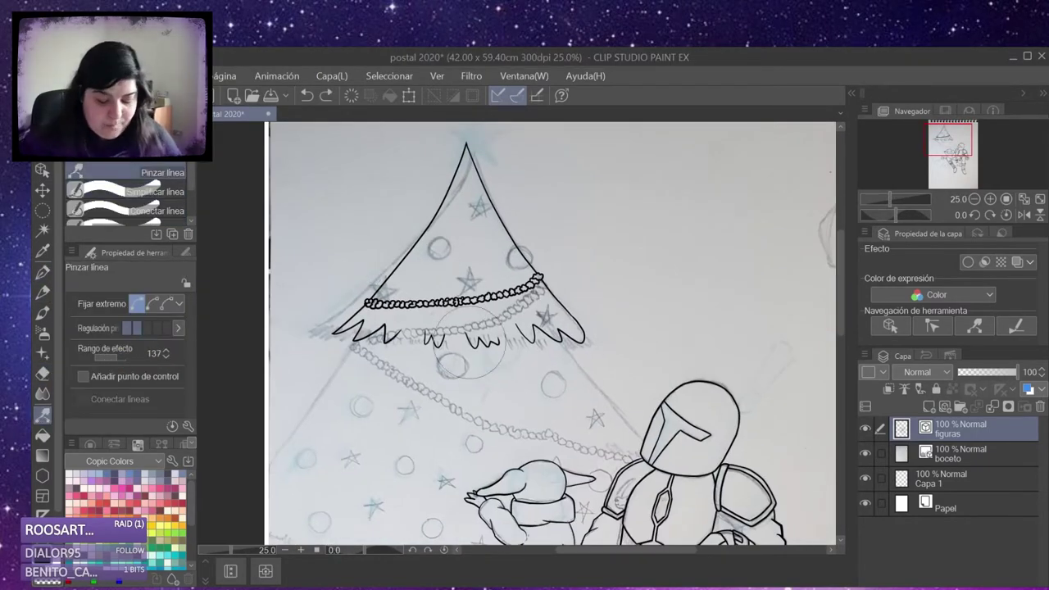
pyautogui.hotkey('ctrl', 'z')
pyautogui.hotkey('ctrl', 'z')
pyautogui.hotkey('ctrl', 'z')
pyautogui.hotkey('ctrl', 'z')
pyautogui.hotkey('ctrl', 'z')
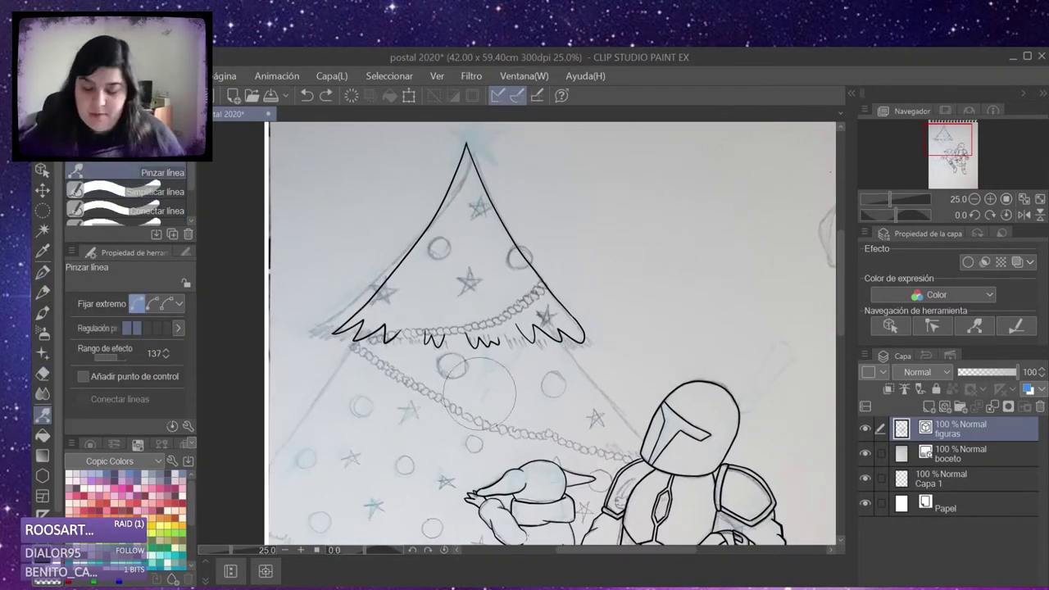
pyautogui.hotkey('alt', '[')
pyautogui.press('p')
pyautogui.click(986, 480)
pyautogui.hotkey('ctrl', 'shift', 'n')
pyautogui.press('p')
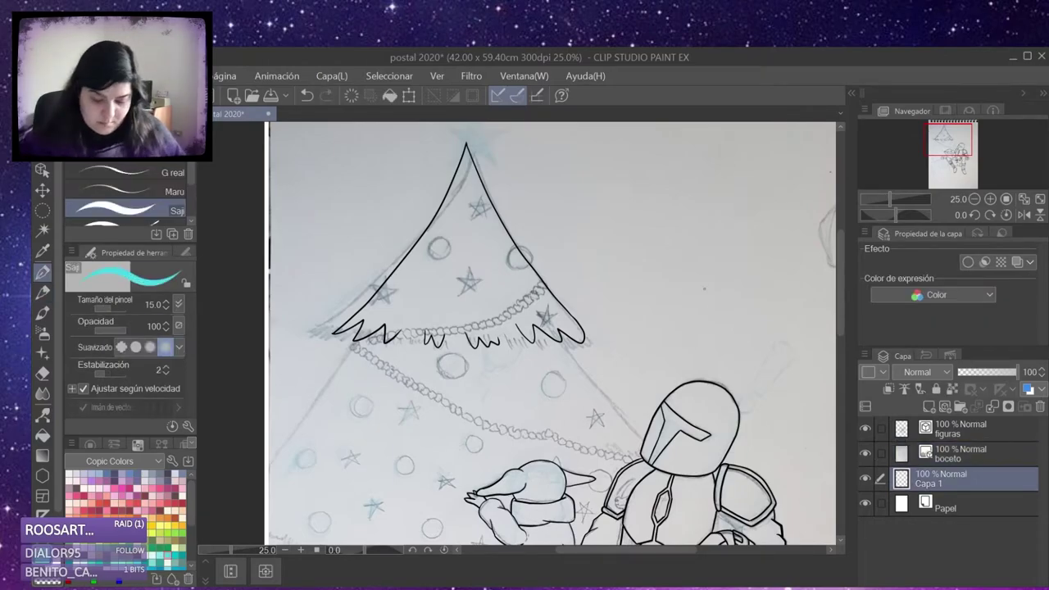
pyautogui.press('p')
pyautogui.scroll(2, 530, 159)
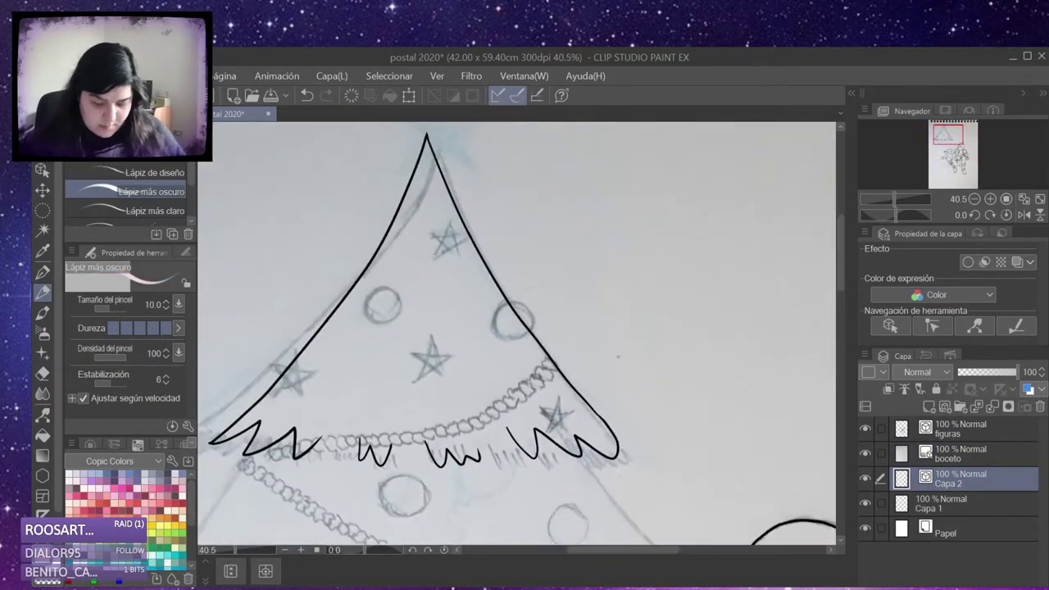
pyautogui.moveTo(678, 318); pyautogui.dragTo(853, 260)
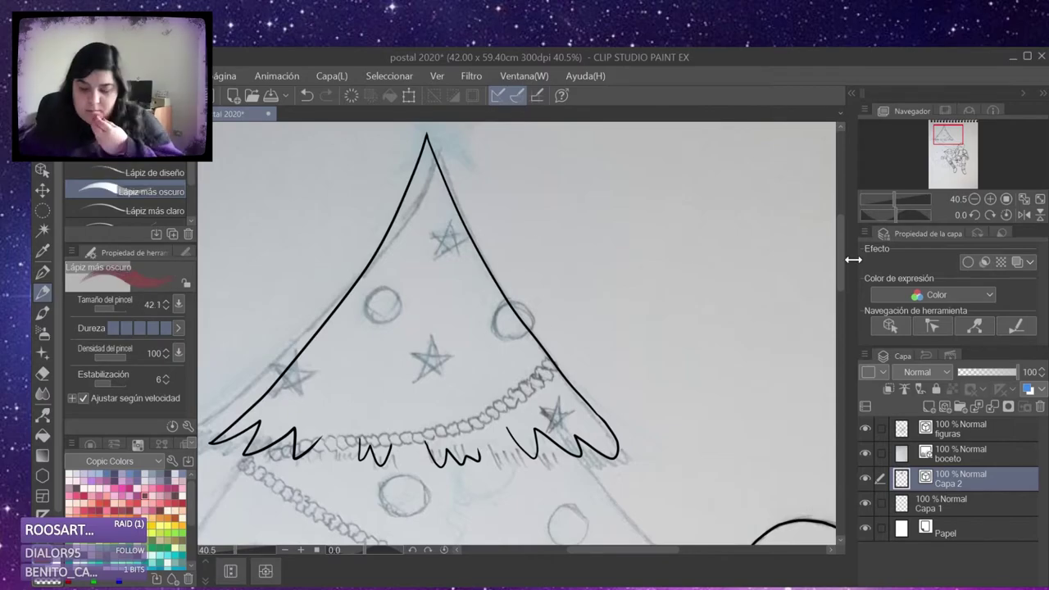
pyautogui.hotkey('ctrl', 'z')
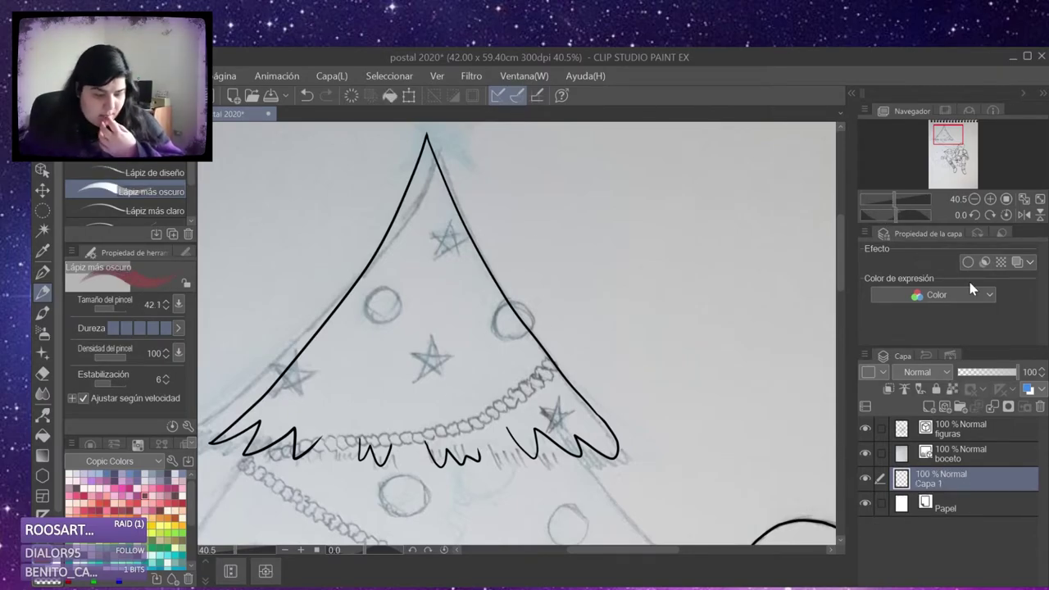
pyautogui.press('p')
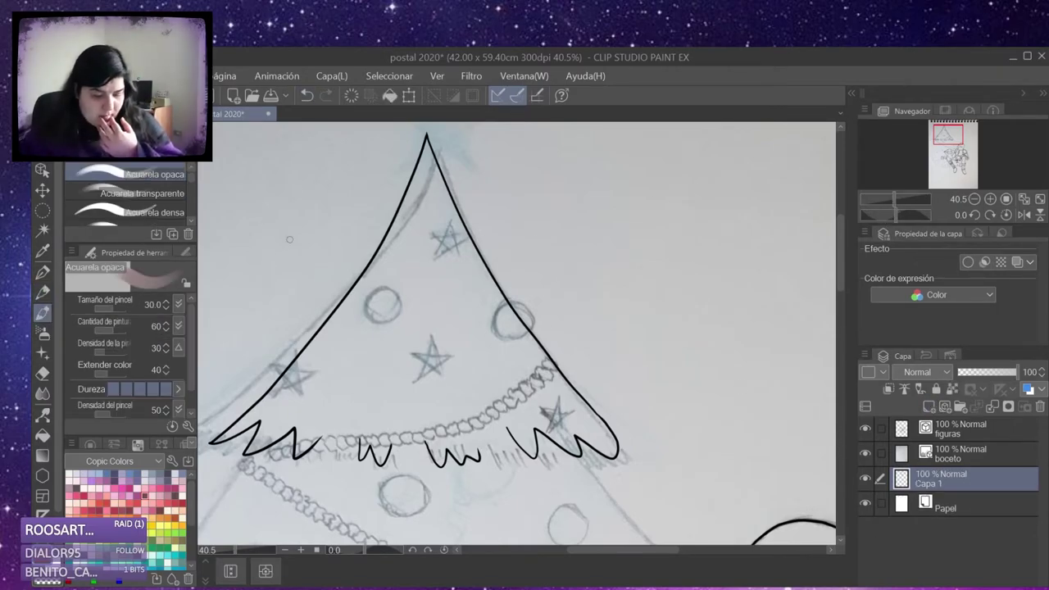
pyautogui.click(967, 428)
pyautogui.moveTo(597, 263); pyautogui.dragTo(666, 281)
pyautogui.hotkey('ctrl', 'z')
pyautogui.hotkey('ctrl', 'z')
# Place layer Capa 1 directly below figuras, cleared of its scribbles, and rename it boceto.
pyautogui.moveTo(951, 479); pyautogui.dragTo(955, 401)
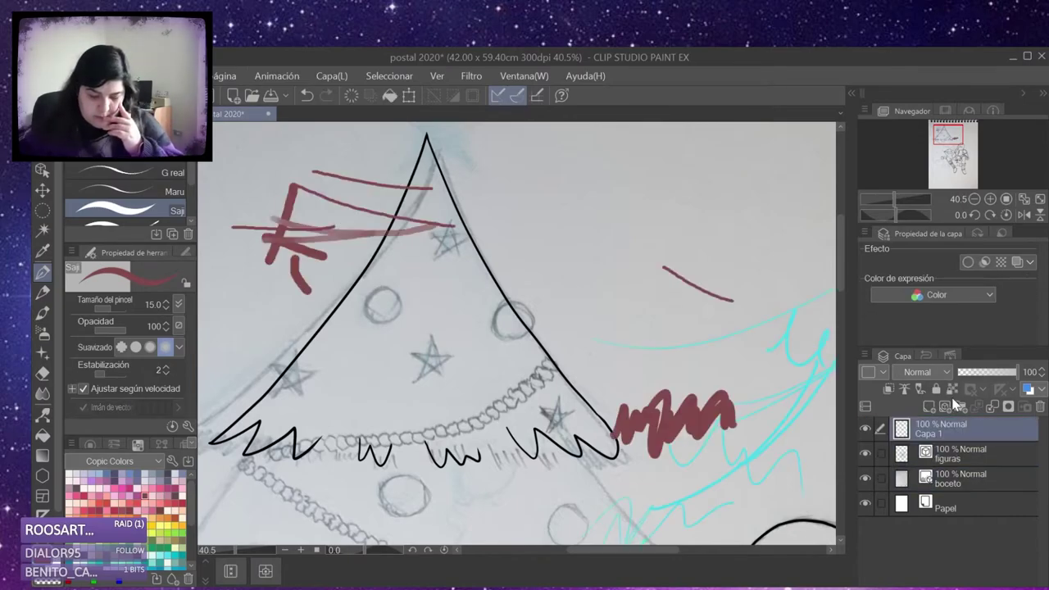
pyautogui.moveTo(974, 439)
pyautogui.mouseDown()
pyautogui.moveTo(975, 482)
pyautogui.moveTo(989, 444)
pyautogui.mouseUp()
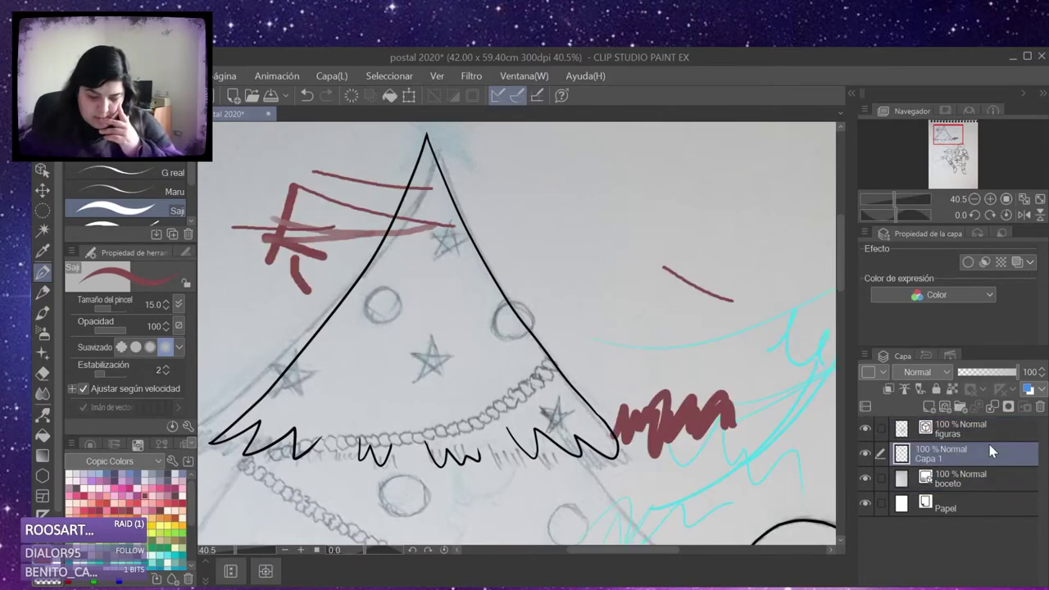
pyautogui.scroll(-5, 662, 360)
pyautogui.write('boceto')
pyautogui.press('Return')
# Draw a cyan guide curve for the garland across the tree's top tier and make figuras the active layer.
pyautogui.scroll(5, 643, 414)
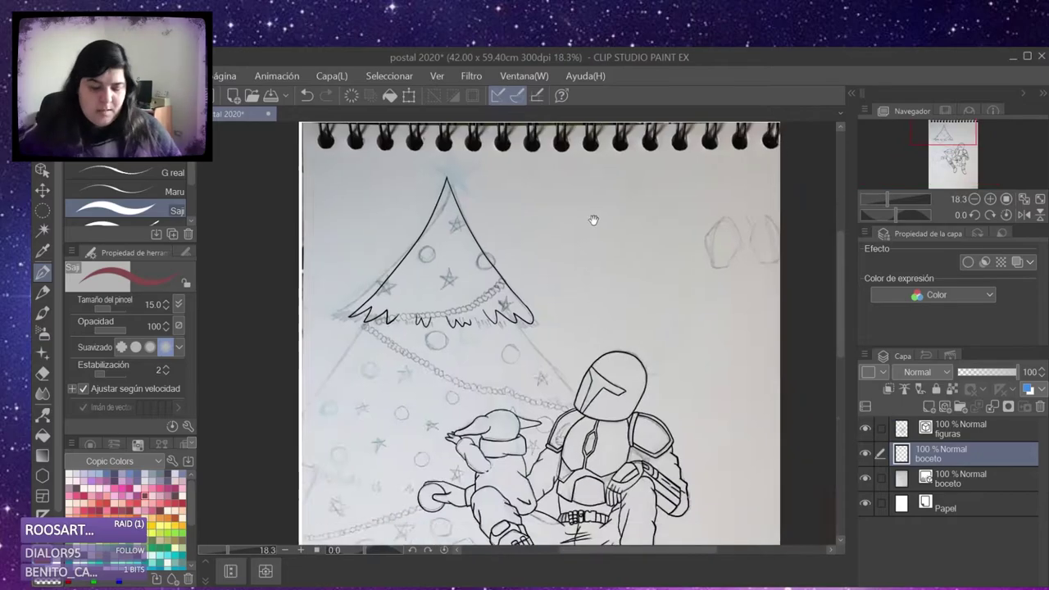
pyautogui.click(959, 428)
pyautogui.scroll(6, 664, 320)
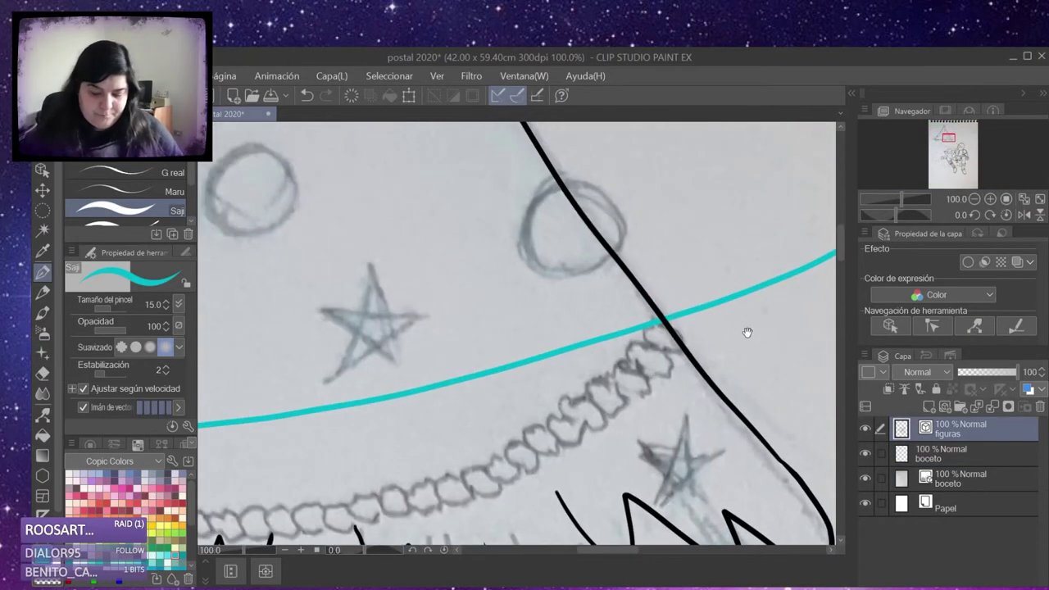
# Ink the garland's round beads in black along the cyan guide curve, from one side of the tree to the other.
pyautogui.moveTo(672, 329)
pyautogui.mouseDown()
pyautogui.moveTo(606, 322)
pyautogui.moveTo(587, 355)
pyautogui.moveTo(635, 362)
pyautogui.moveTo(584, 334)
pyautogui.moveTo(639, 352)
pyautogui.moveTo(582, 368)
pyautogui.moveTo(640, 343)
pyautogui.moveTo(608, 325)
pyautogui.moveTo(530, 349)
pyautogui.moveTo(587, 325)
pyautogui.moveTo(563, 340)
pyautogui.moveTo(436, 353)
pyautogui.moveTo(506, 338)
pyautogui.moveTo(454, 329)
pyautogui.mouseUp()
pyautogui.scroll(3, 485, 315)
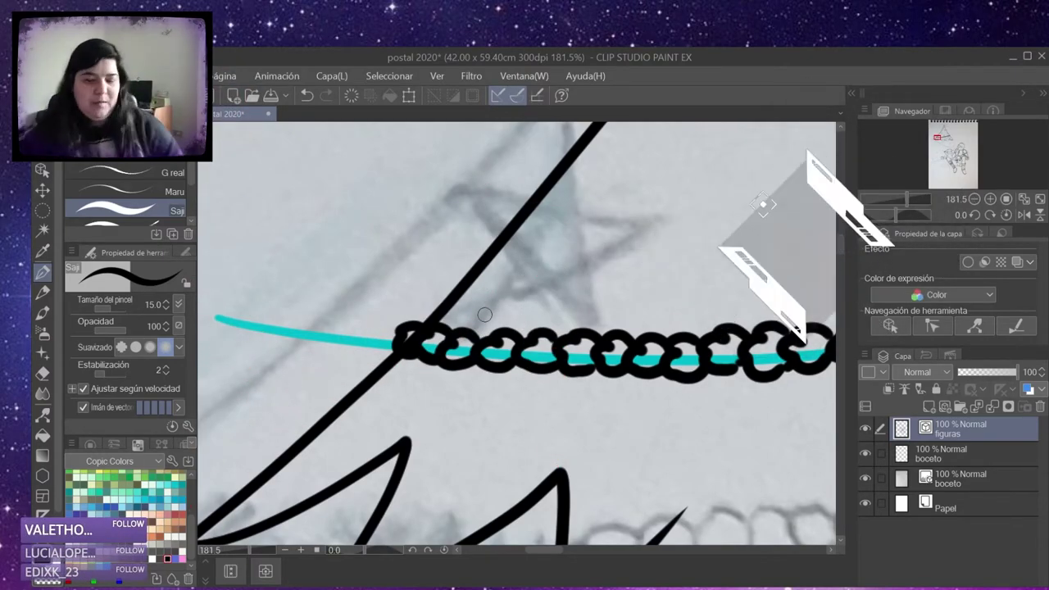
pyautogui.scroll(1, 485, 315)
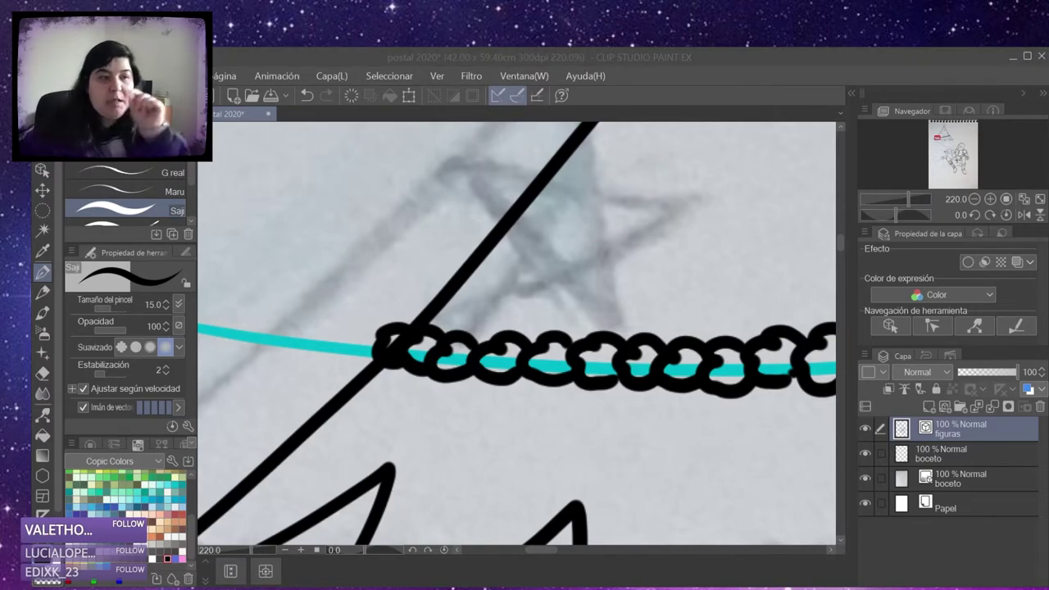
pyautogui.scroll(3, 519, 227)
pyautogui.scroll(-10, 519, 227)
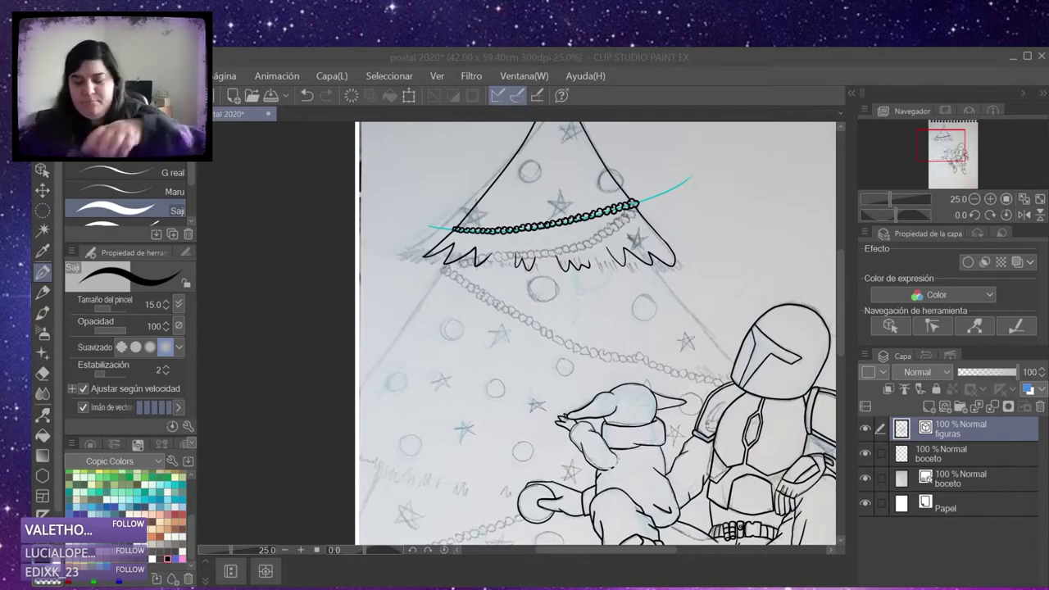
# Ink the two sides of the tree's second tier, from the fringe to the page edge and to the helmet.
pyautogui.scroll(-2, 649, 290)
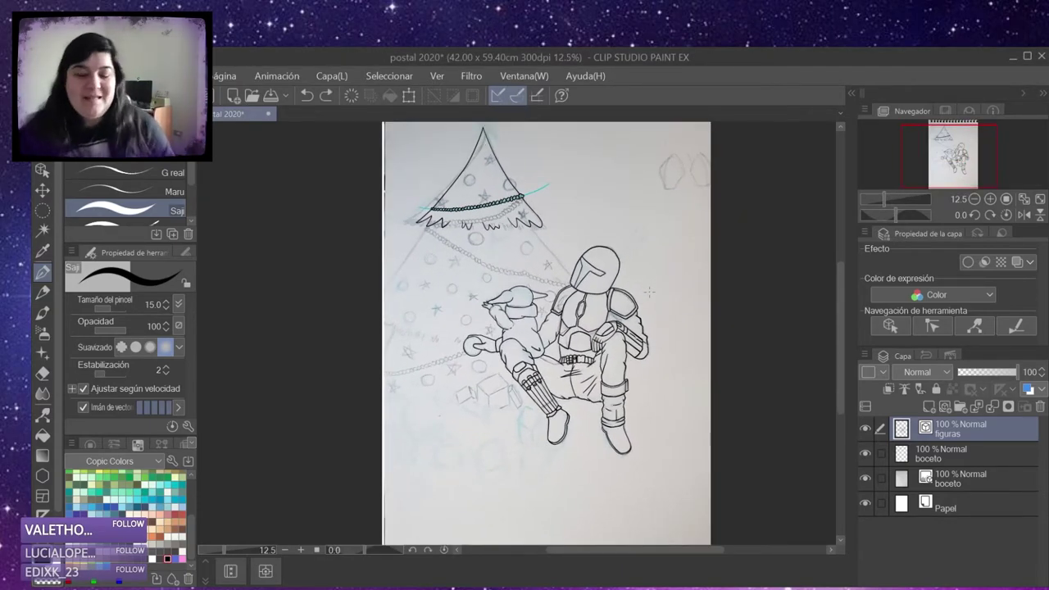
pyautogui.scroll(3, 648, 291)
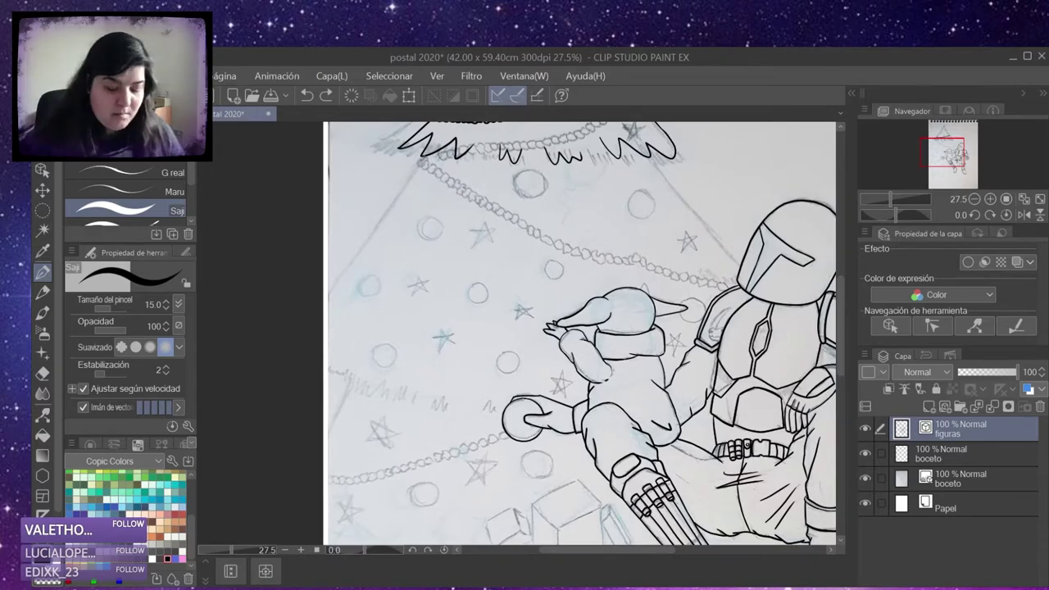
pyautogui.hotkey('ctrl', 'z')
pyautogui.moveTo(426, 156); pyautogui.dragTo(325, 288)
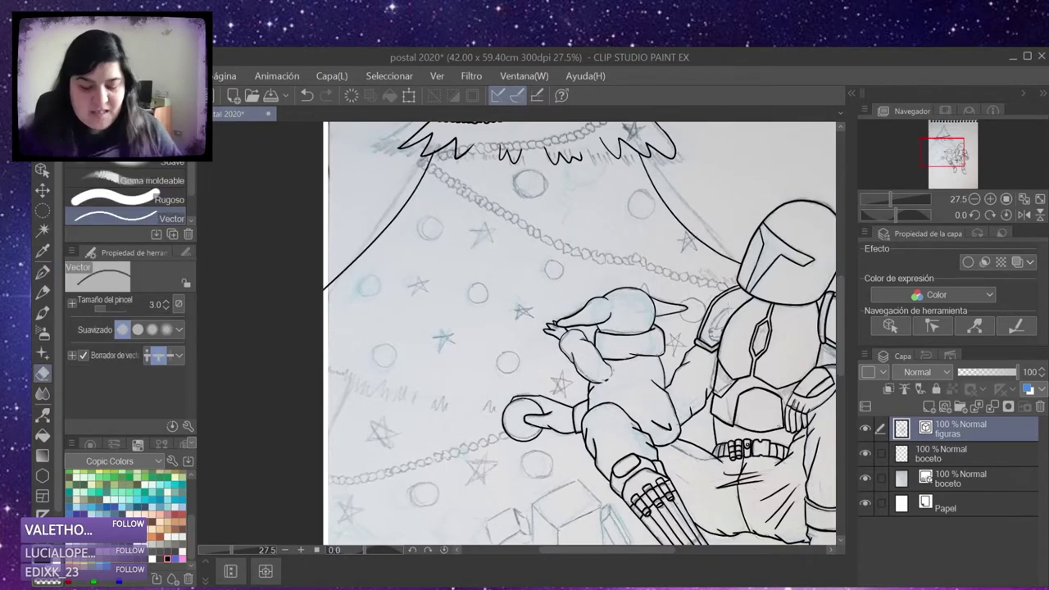
# Draw a blue guide curve for the second tier's garland on boceto, from the tree's edge to the helmet, and return to figuras.
pyautogui.scroll(-1, 582, 332)
pyautogui.moveTo(524, 257); pyautogui.dragTo(785, 346)
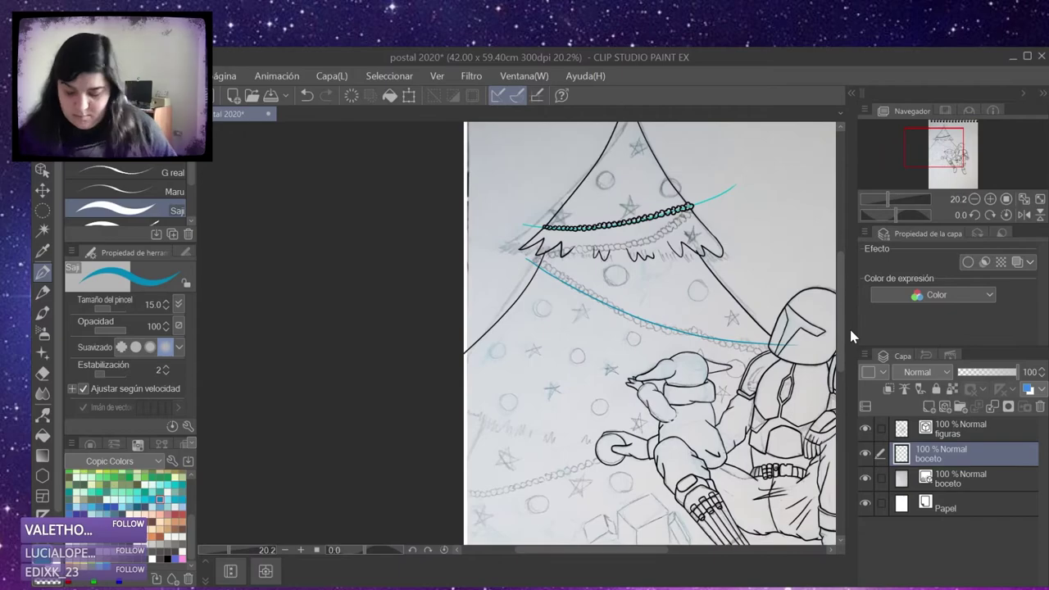
pyautogui.click(960, 428)
# Ink small round garland beads in black along the second tier's blue guide curve, from the tree's edge to the helmet.
pyautogui.scroll(4, 637, 298)
pyautogui.press('e')
pyautogui.press('p')
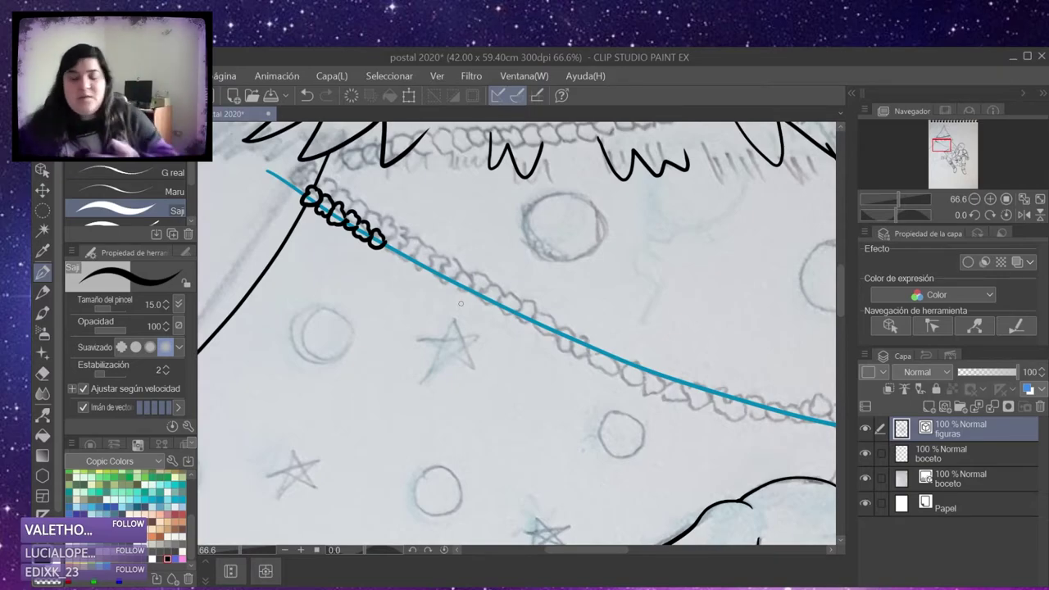
pyautogui.scroll(2, 460, 303)
pyautogui.moveTo(476, 177); pyautogui.dragTo(565, 239)
pyautogui.hscroll(2, 525, 246)
pyautogui.moveTo(474, 197)
pyautogui.mouseDown()
pyautogui.moveTo(537, 234)
pyautogui.moveTo(525, 246)
pyautogui.mouseUp()
pyautogui.hscroll(2, 524, 246)
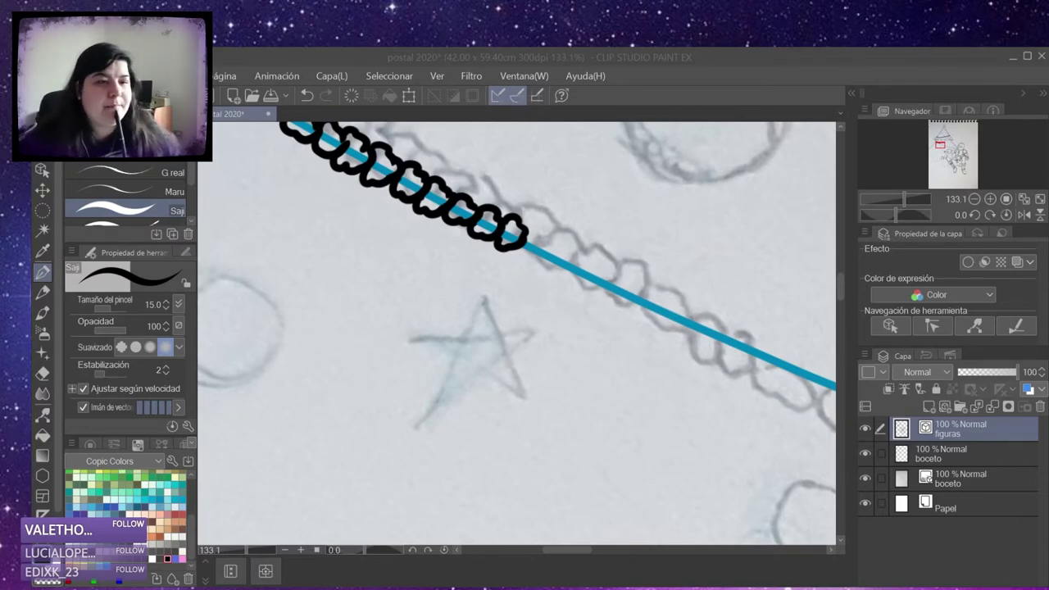
pyautogui.hscroll(2, 525, 328)
pyautogui.moveTo(414, 232)
pyautogui.mouseDown()
pyautogui.moveTo(480, 258)
pyautogui.moveTo(509, 285)
pyautogui.moveTo(581, 303)
pyautogui.mouseUp()
pyautogui.moveTo(580, 303)
pyautogui.mouseDown()
pyautogui.moveTo(498, 247)
pyautogui.moveTo(597, 310)
pyautogui.moveTo(536, 283)
pyautogui.mouseUp()
pyautogui.moveTo(535, 283)
pyautogui.mouseDown()
pyautogui.moveTo(597, 311)
pyautogui.moveTo(566, 305)
pyautogui.mouseUp()
pyautogui.moveTo(566, 305)
pyautogui.mouseDown()
pyautogui.moveTo(629, 343)
pyautogui.moveTo(533, 316)
pyautogui.mouseUp()
pyautogui.moveTo(533, 317)
pyautogui.mouseDown()
pyautogui.moveTo(587, 327)
pyautogui.moveTo(573, 294)
pyautogui.moveTo(541, 272)
pyautogui.moveTo(624, 295)
pyautogui.moveTo(684, 294)
pyautogui.moveTo(570, 329)
pyautogui.moveTo(631, 326)
pyautogui.mouseUp()
pyautogui.scroll(-8, 632, 326)
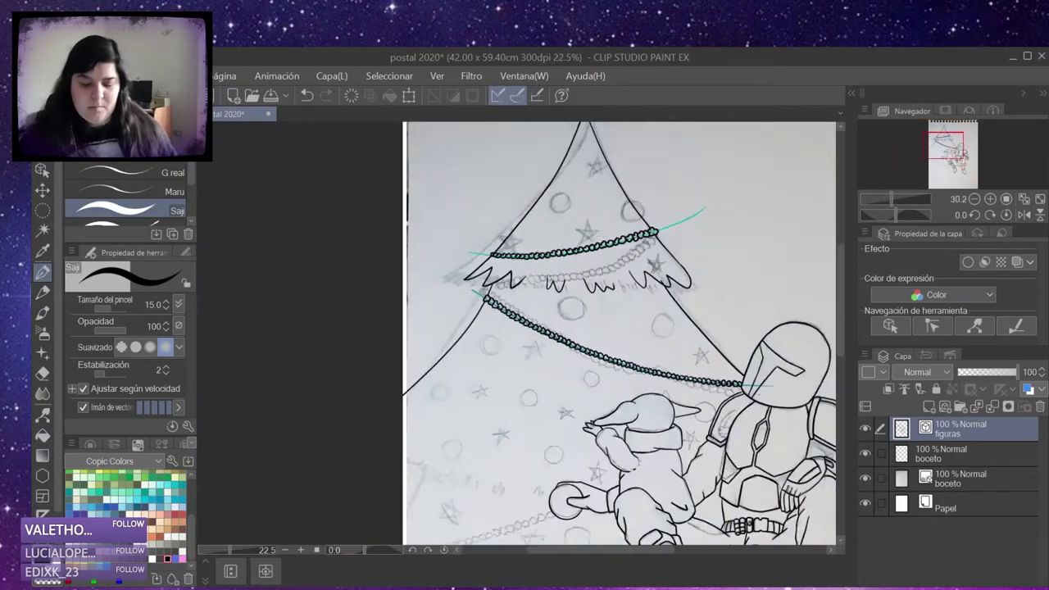
# Ink fringe tufts on the tree beside the child's hand, and sketch green guides for the bottom fringe and lower garland on boceto.
pyautogui.scroll(2, 632, 326)
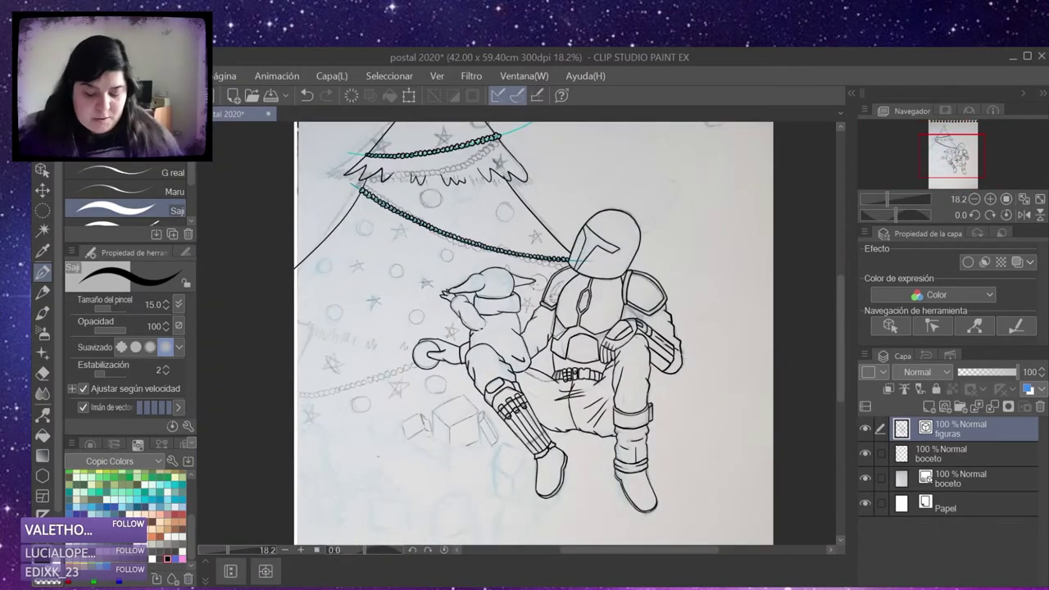
pyautogui.moveTo(296, 314); pyautogui.dragTo(427, 261)
pyautogui.hotkey('alt', '[')
pyautogui.moveTo(426, 371); pyautogui.dragTo(680, 261)
pyautogui.moveTo(427, 448); pyautogui.dragTo(717, 397)
pyautogui.hotkey('ctrl', 'z')
pyautogui.moveTo(427, 345); pyautogui.dragTo(652, 381)
# Set the pen size to 10 and ink the tree's bottom fringe in black on figuras, following the green guide.
pyautogui.click(974, 199)
pyautogui.press('[')
pyautogui.press('[')
pyautogui.press('[')
pyautogui.press('[')
pyautogui.press('[')
pyautogui.click(166, 301)
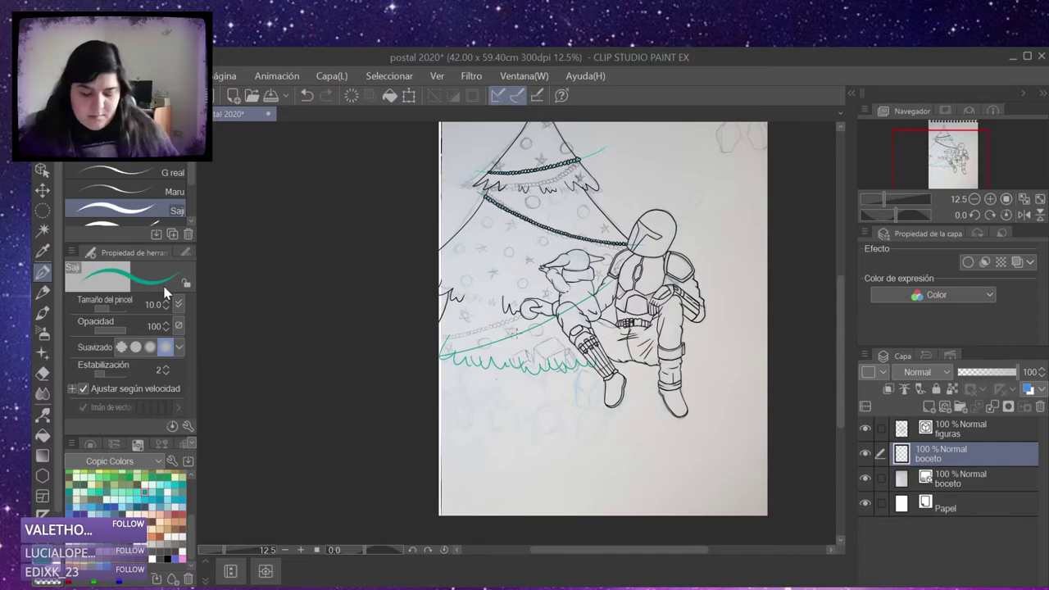
pyautogui.scroll(6, 692, 370)
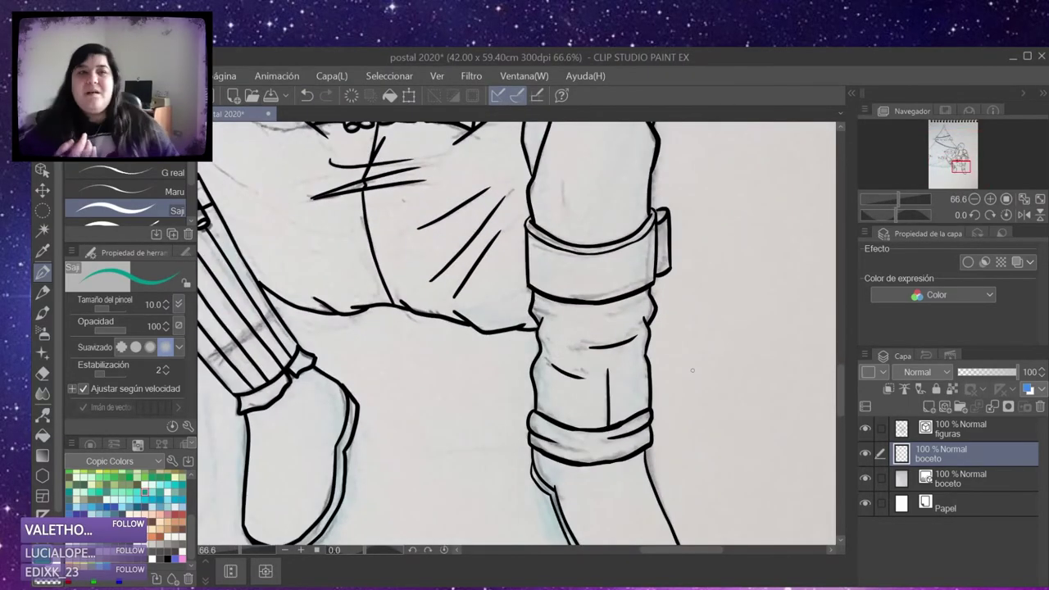
pyautogui.moveTo(692, 370); pyautogui.dragTo(574, 271)
pyautogui.click(960, 428)
pyautogui.scroll(-1, 580, 256)
pyautogui.scroll(-2, 375, 295)
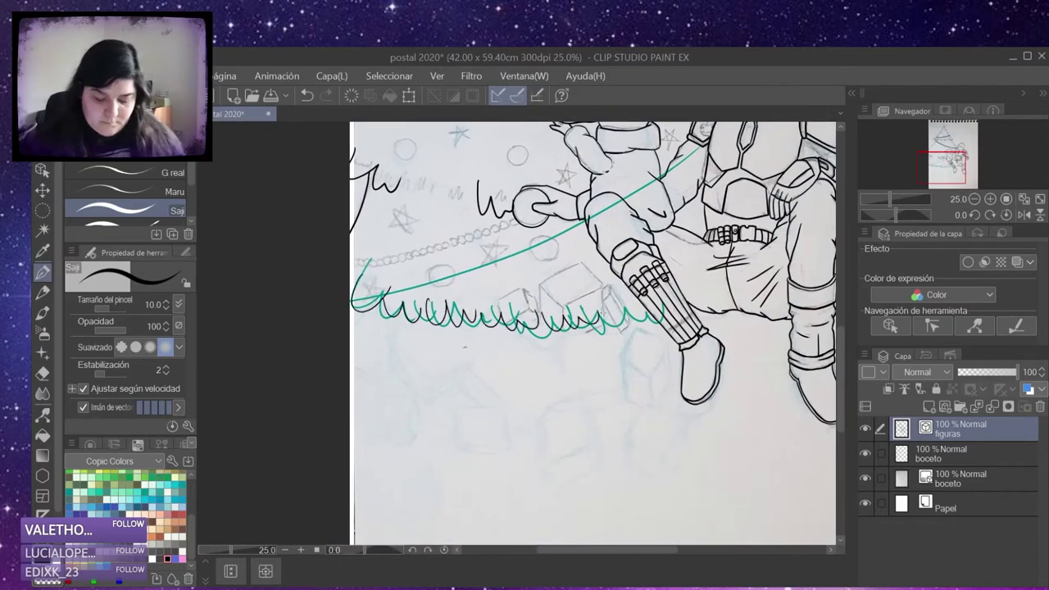
# Ink the lower garland with black fluffy beads along the green guide, from the figure's knee to the page edge.
pyautogui.scroll(4, 465, 348)
pyautogui.scroll(-4, 455, 340)
pyautogui.scroll(2, 454, 339)
pyautogui.moveTo(492, 123)
pyautogui.mouseDown()
pyautogui.moveTo(512, 235)
pyautogui.moveTo(701, 227)
pyautogui.mouseUp()
pyautogui.scroll(1, 537, 319)
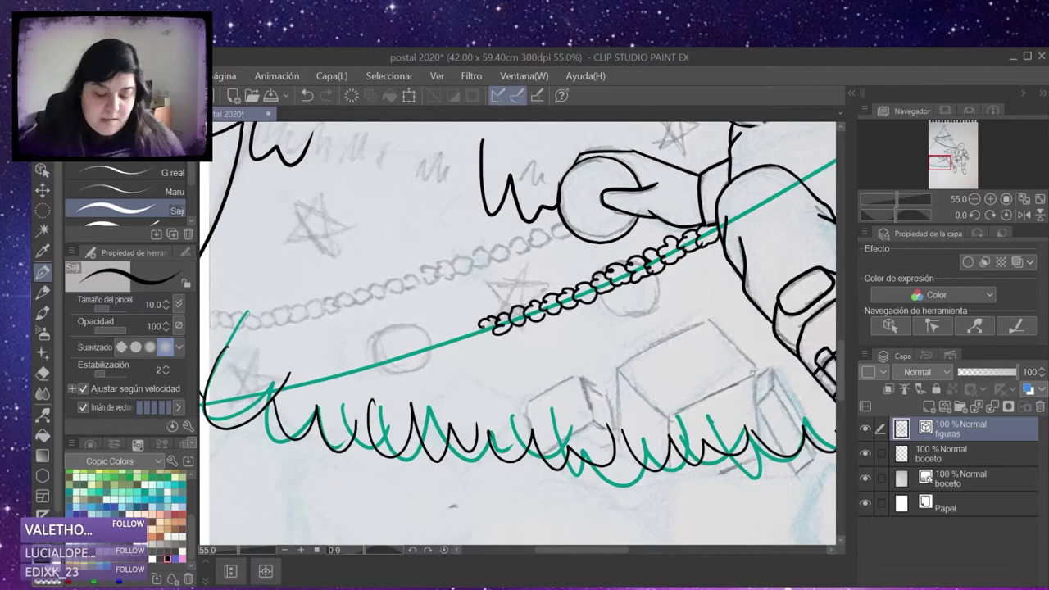
pyautogui.scroll(6, 519, 334)
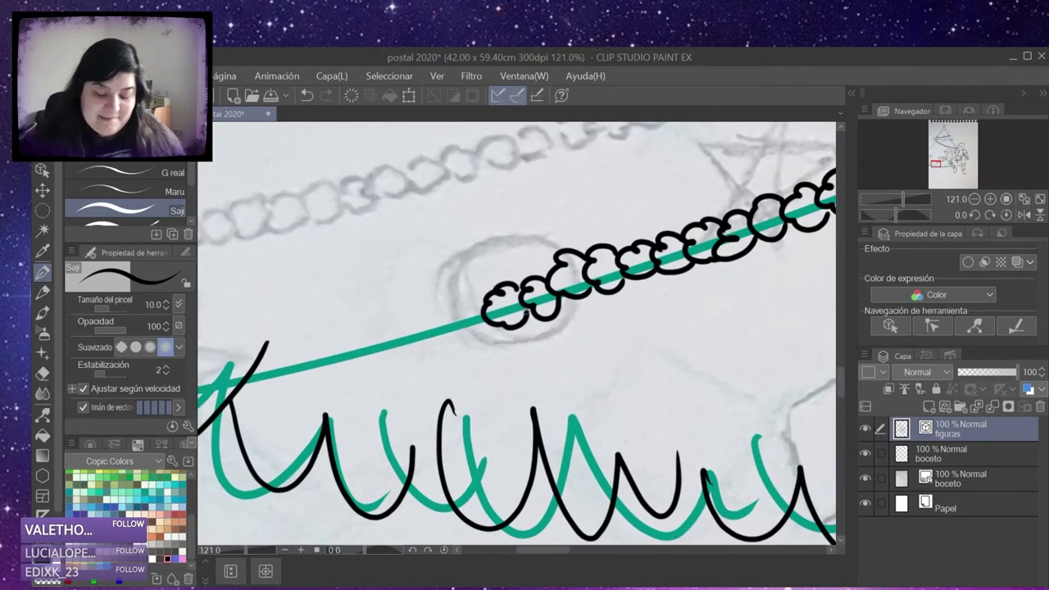
pyautogui.moveTo(549, 280)
pyautogui.mouseDown()
pyautogui.moveTo(502, 275)
pyautogui.moveTo(438, 298)
pyautogui.moveTo(418, 347)
pyautogui.moveTo(367, 336)
pyautogui.moveTo(222, 359)
pyautogui.mouseUp()
# Erase the round beads of the second tier's garland along the blue guide curve.
pyautogui.press('e')
pyautogui.hotkey('ctrl', '0')
pyautogui.scroll(4, 467, 270)
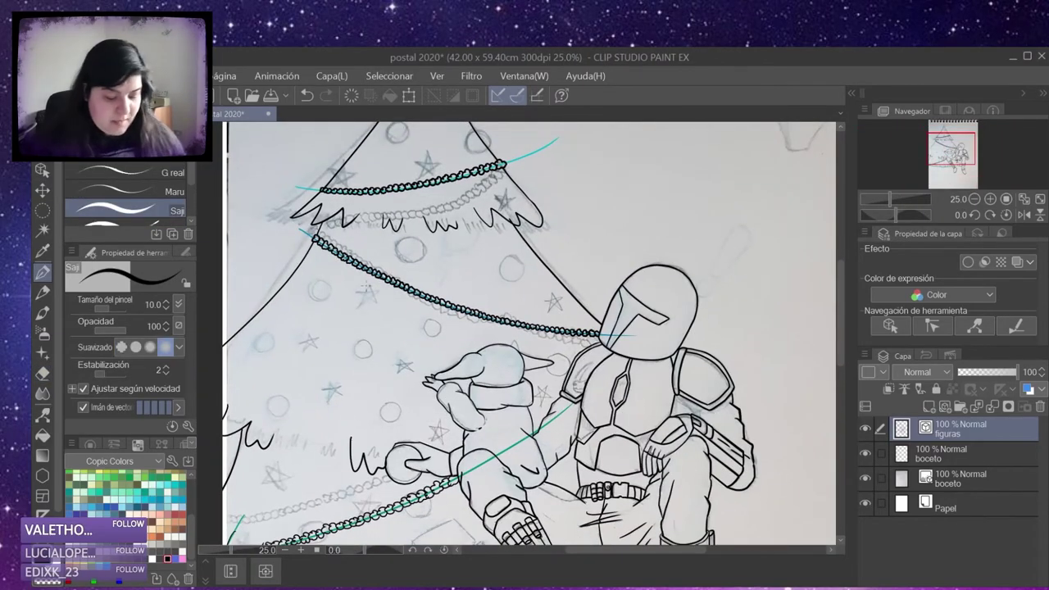
pyautogui.scroll(3, 388, 280)
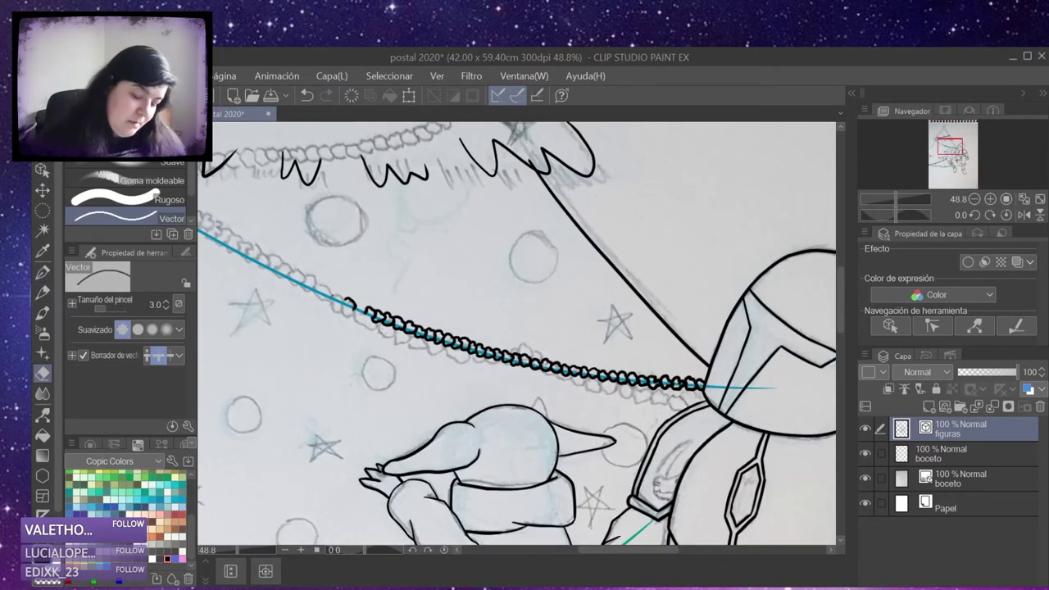
pyautogui.click(114, 176)
pyautogui.scroll(-2, 191, 217)
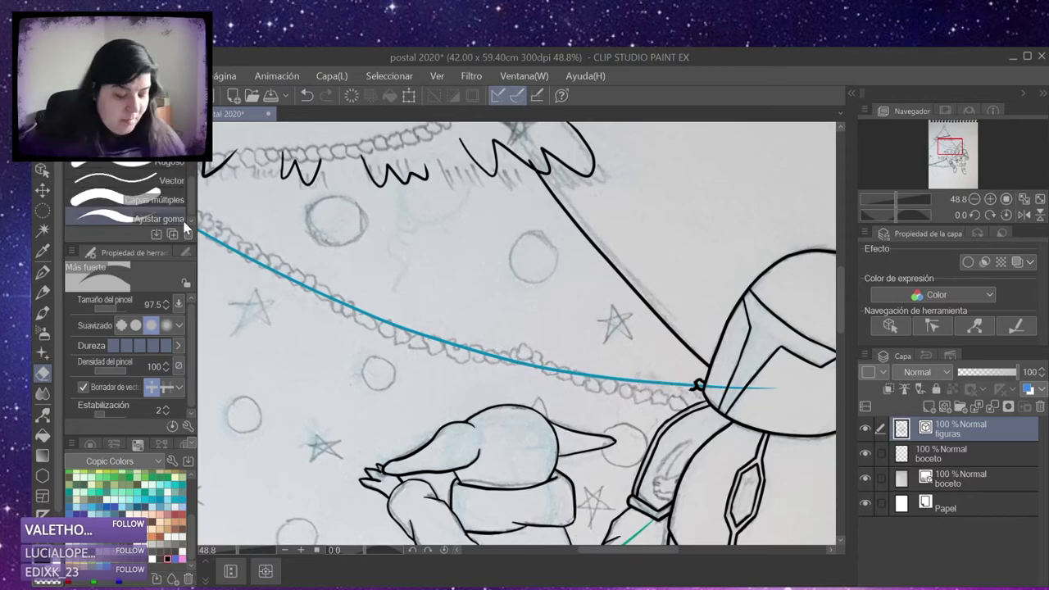
pyautogui.scroll(3, 410, 279)
pyautogui.scroll(-5, 410, 279)
pyautogui.scroll(4, 413, 277)
# Ink the second tier's garland again with fluffy, cloud-shaped beads along the blue guide, from the tree's edge to the helmet.
pyautogui.press('p')
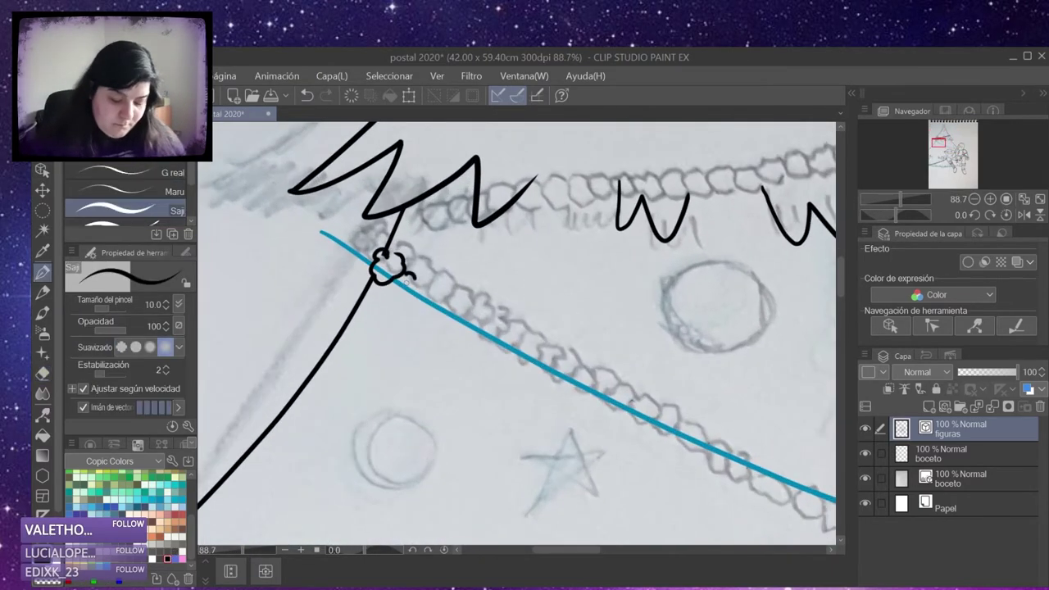
pyautogui.scroll(-3, 484, 341)
pyautogui.scroll(3, 455, 328)
pyautogui.press('e')
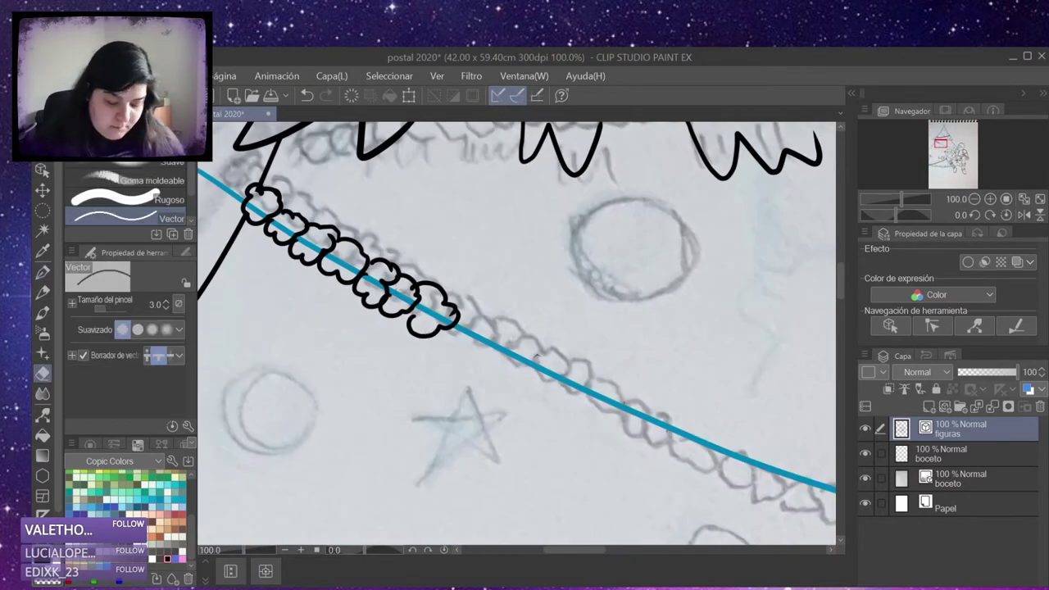
pyautogui.scroll(1, 494, 228)
pyautogui.press('p')
pyautogui.moveTo(352, 238); pyautogui.dragTo(480, 305)
pyautogui.hotkey('alt', 'Tab')
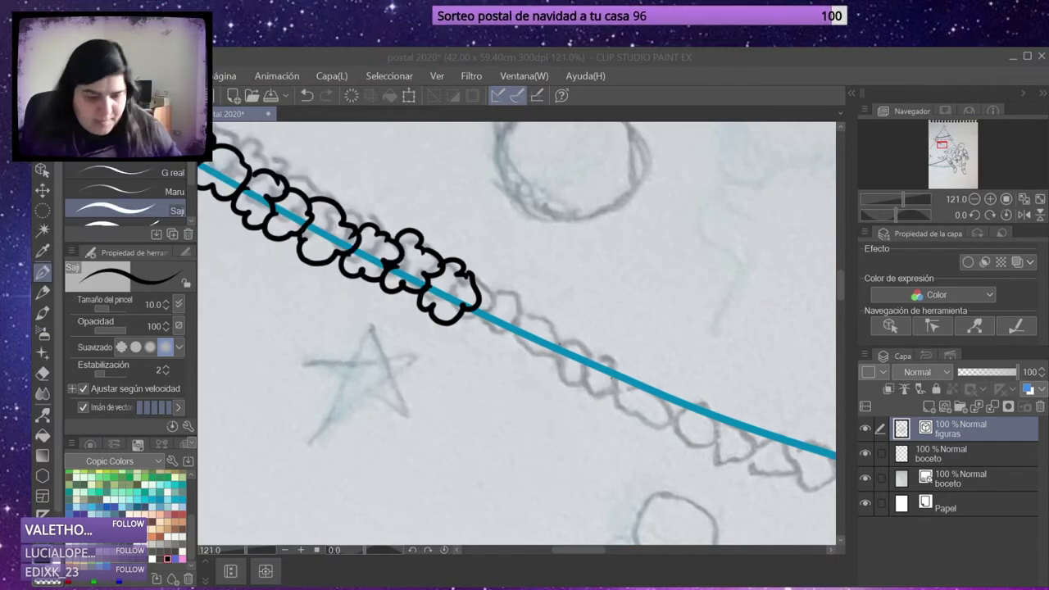
pyautogui.moveTo(480, 308); pyautogui.dragTo(565, 353)
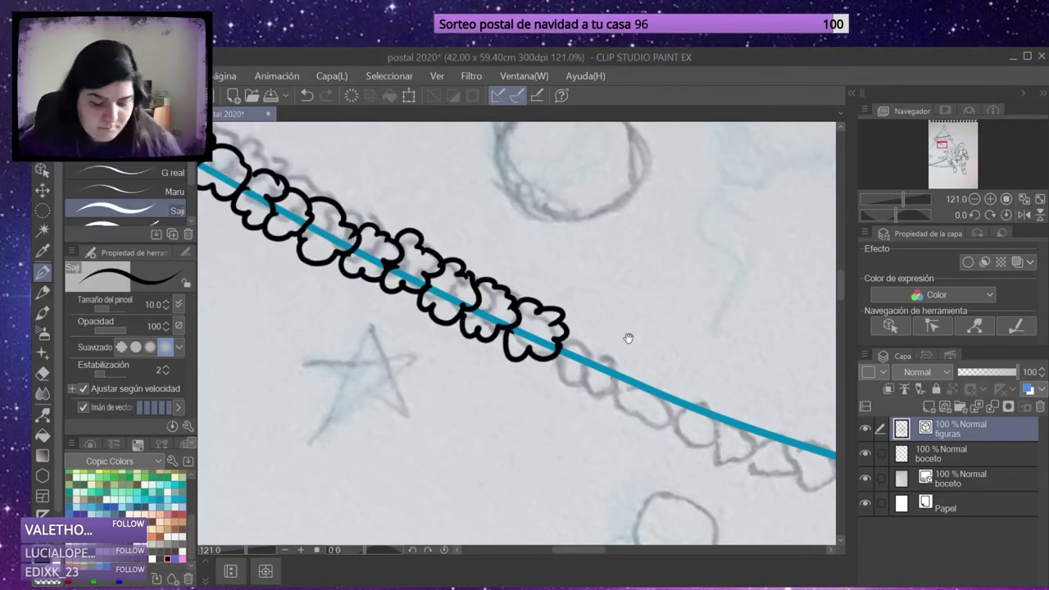
pyautogui.moveTo(491, 271); pyautogui.dragTo(566, 295)
pyautogui.moveTo(467, 246)
pyautogui.mouseDown()
pyautogui.moveTo(524, 245)
pyautogui.moveTo(446, 266)
pyautogui.moveTo(592, 295)
pyautogui.mouseUp()
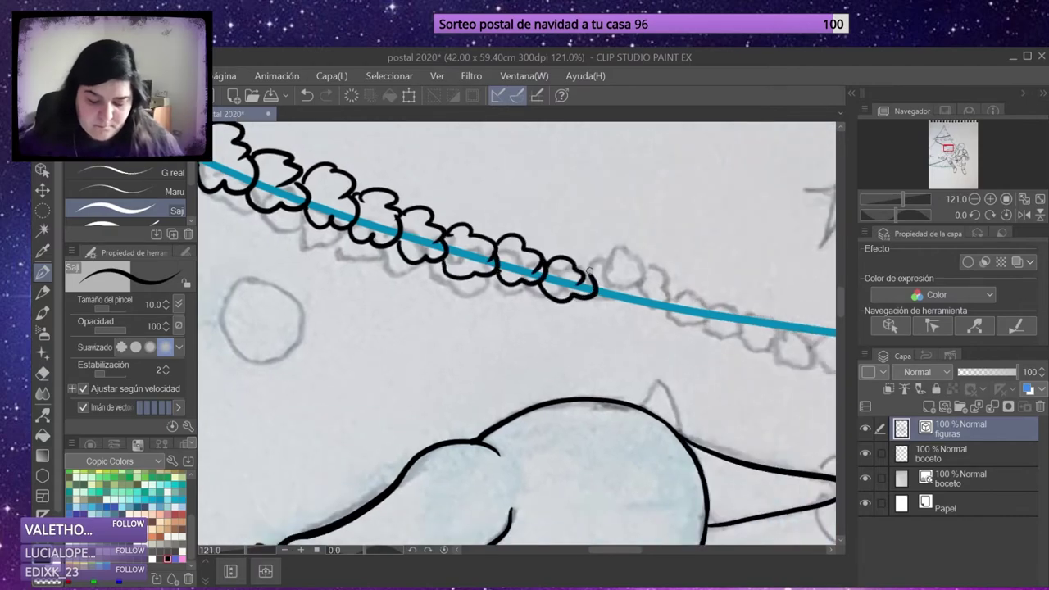
pyautogui.moveTo(565, 256)
pyautogui.mouseDown()
pyautogui.moveTo(503, 234)
pyautogui.moveTo(603, 264)
pyautogui.moveTo(590, 246)
pyautogui.mouseUp()
pyautogui.moveTo(508, 238)
pyautogui.mouseDown()
pyautogui.moveTo(682, 269)
pyautogui.moveTo(614, 235)
pyautogui.moveTo(754, 244)
pyautogui.mouseUp()
pyautogui.press('e')
pyautogui.press('p')
pyautogui.hotkey('ctrl', '-')
pyautogui.hotkey('ctrl', '-')
pyautogui.hotkey('ctrl', '-')
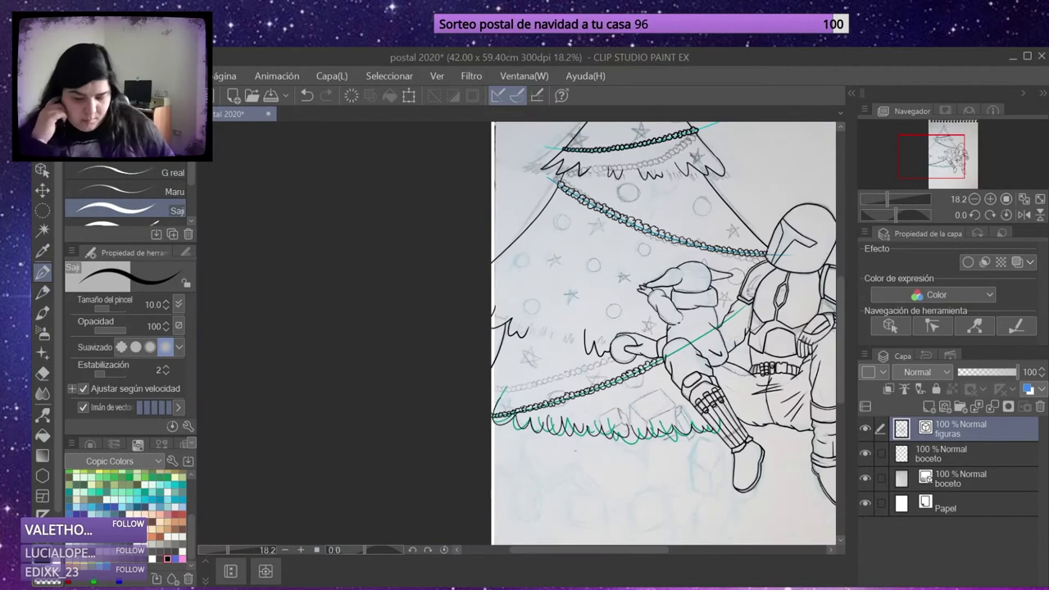
# Erase the small round beads of the top tier's garland along the cyan guide curve.
pyautogui.hotkey('ctrl', '+')
pyautogui.press('e')
pyautogui.moveTo(655, 209); pyautogui.dragTo(348, 261)
pyautogui.press('e')
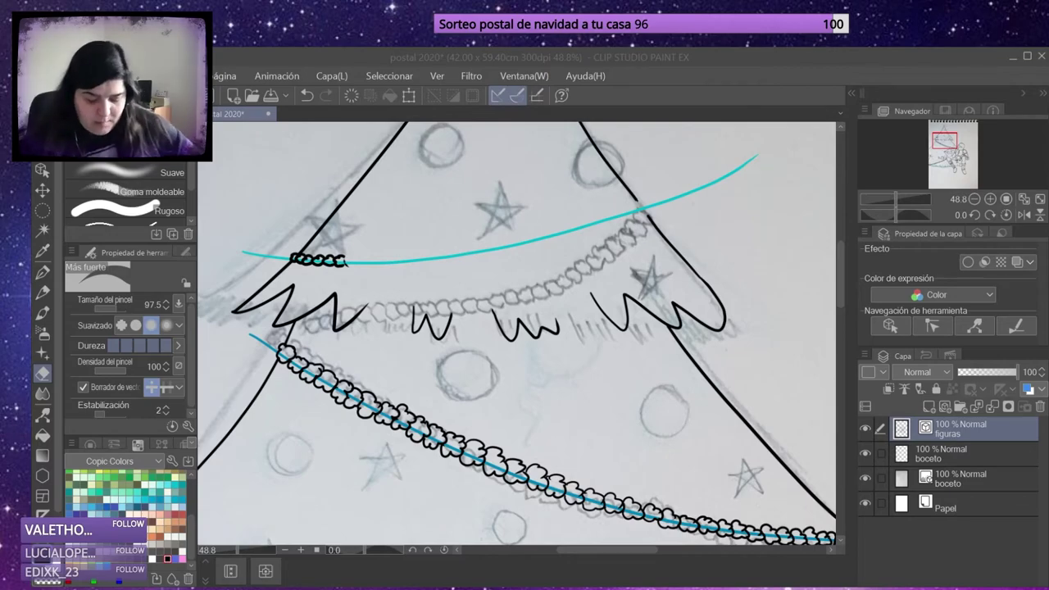
pyautogui.moveTo(346, 261); pyautogui.dragTo(300, 254)
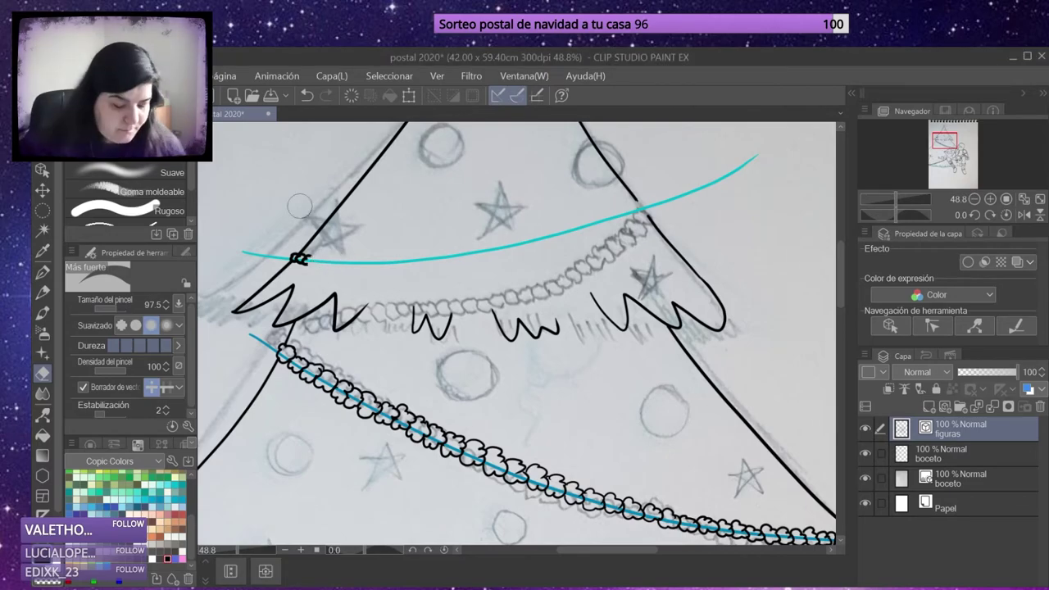
# Ink the top tier's garland with fluffy, cloud-shaped beads along the cyan guide, from one side of the tree to the other.
pyautogui.press('e')
pyautogui.press('p')
pyautogui.moveTo(652, 210); pyautogui.dragTo(421, 274)
pyautogui.hotkey('ctrl', '+')
pyautogui.press('e')
pyautogui.press('p')
pyautogui.hotkey('ctrl', 'z')
pyautogui.moveTo(492, 246); pyautogui.dragTo(420, 275)
pyautogui.moveTo(428, 272)
pyautogui.mouseDown()
pyautogui.moveTo(381, 283)
pyautogui.moveTo(589, 242)
pyautogui.mouseUp()
pyautogui.moveTo(569, 228)
pyautogui.mouseDown()
pyautogui.moveTo(471, 242)
pyautogui.moveTo(388, 238)
pyautogui.mouseUp()
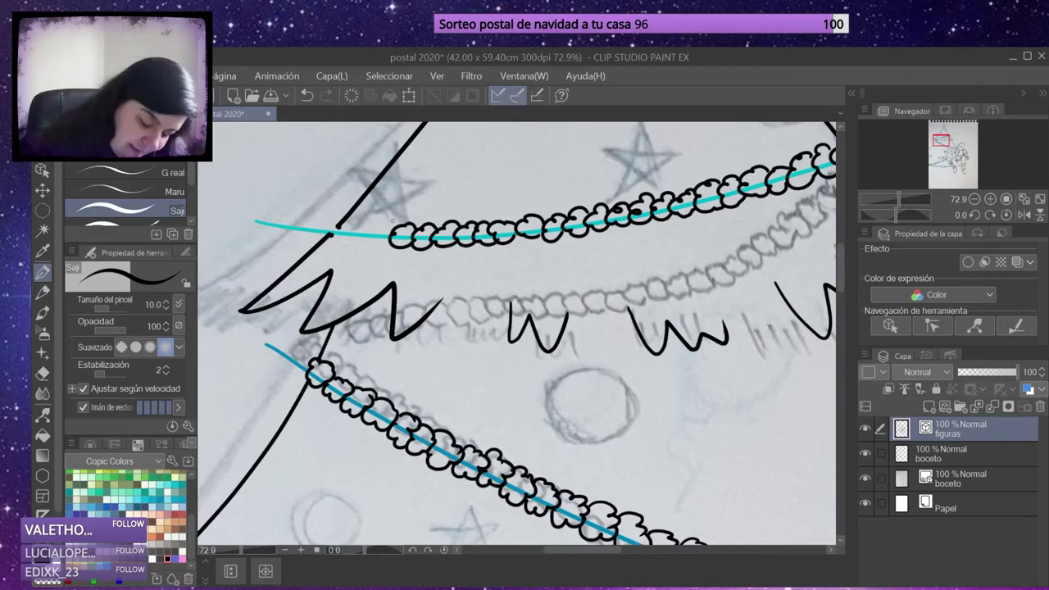
# Hide the boceto layer holding the colored guides and save the file.
pyautogui.hotkey('ctrl', '0')
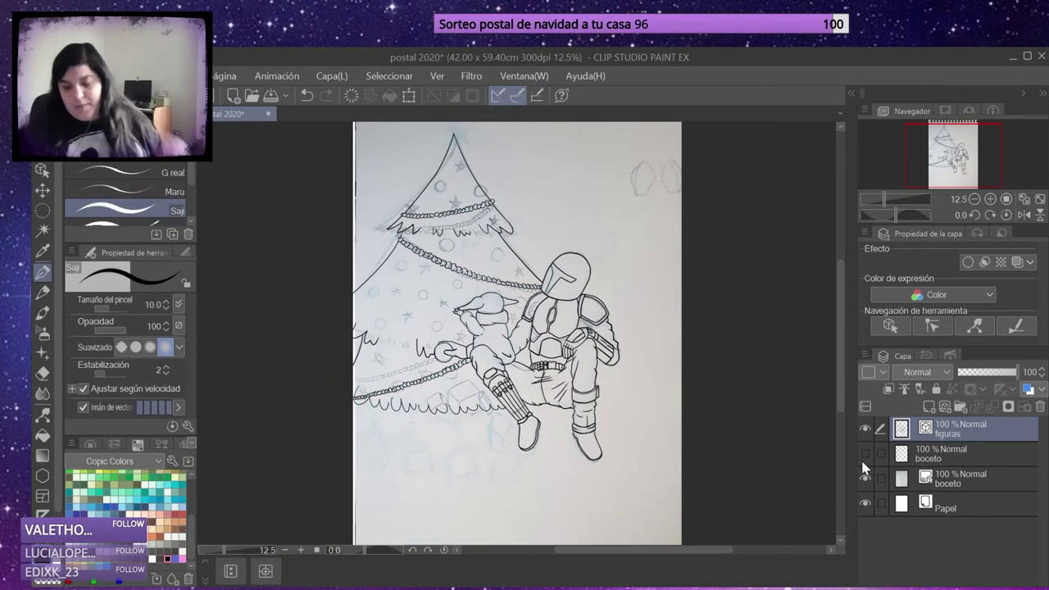
pyautogui.hotkey('ctrl', 's')
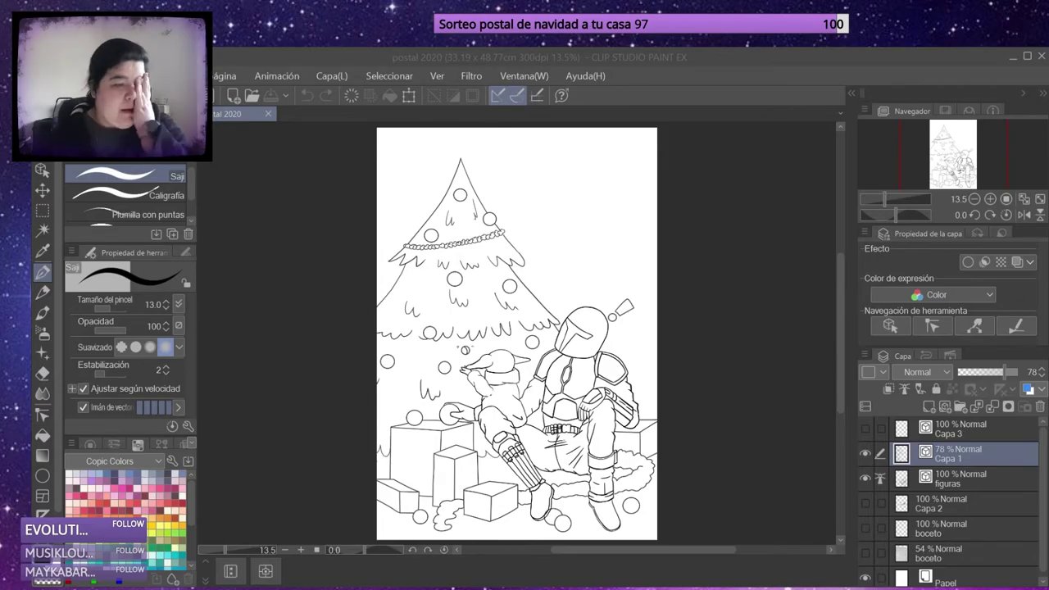
# Draw a round ornament over the left edge of the tree's second tier on Capa 1 and clean up the overlap with the Vector eraser.
pyautogui.scroll(5, 516, 328)
pyautogui.scroll(-4, 516, 328)
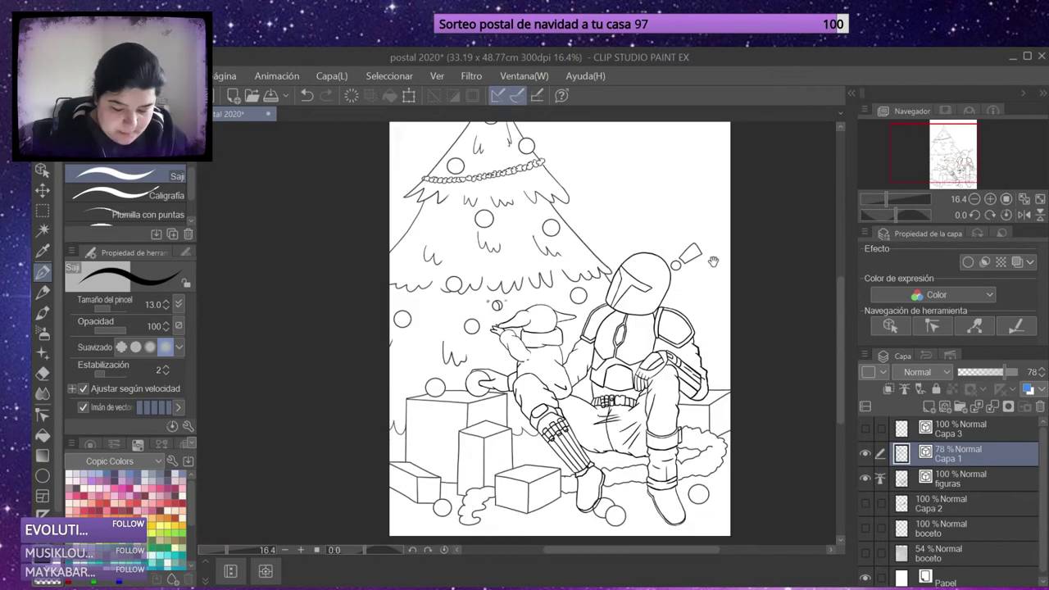
pyautogui.click(43, 476)
pyautogui.scroll(4, 525, 328)
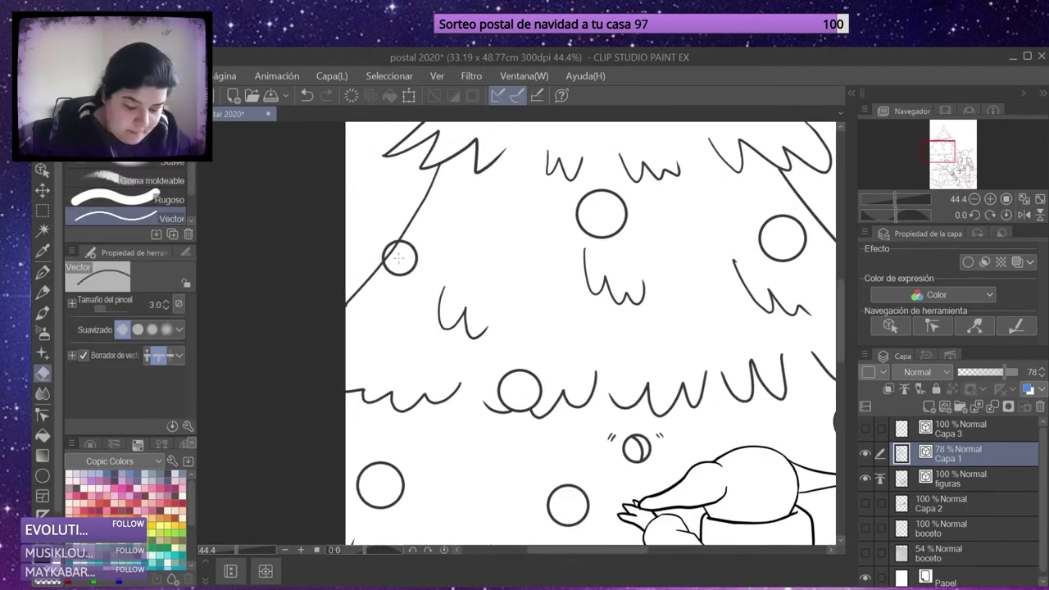
pyautogui.scroll(-5, 709, 292)
# Thicken the ornament, gift box and garland lines on Capa 1 using Modificar ancho de línea with Aumentar at 1.0.
pyautogui.moveTo(709, 292); pyautogui.dragTo(710, 275)
pyautogui.click(43, 414)
pyautogui.click(131, 183)
pyautogui.moveTo(626, 276)
pyautogui.mouseDown()
pyautogui.moveTo(605, 462)
pyautogui.moveTo(636, 486)
pyautogui.mouseUp()
pyautogui.moveTo(537, 443); pyautogui.dragTo(588, 461)
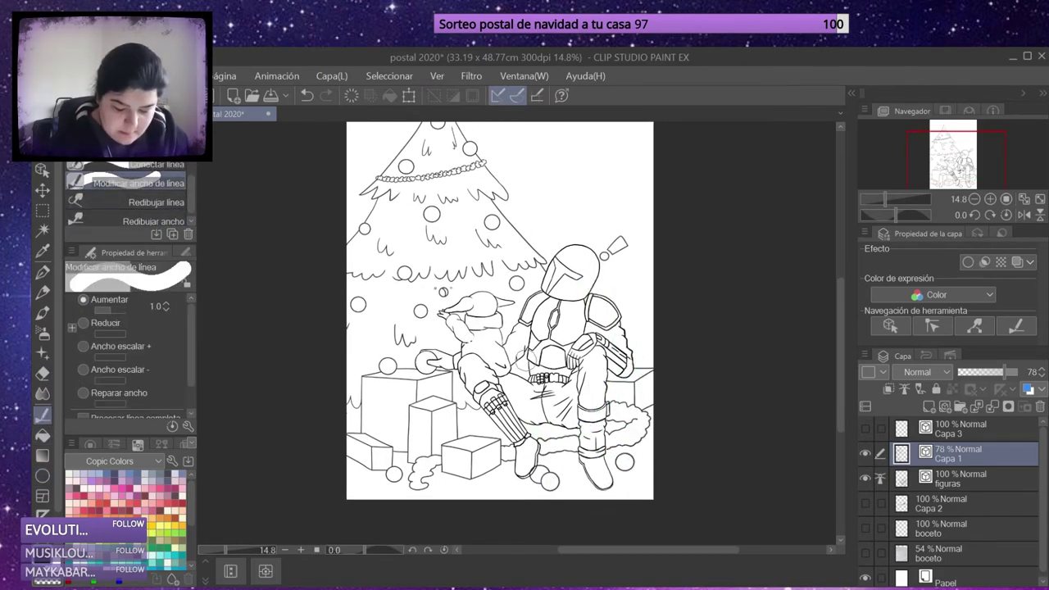
pyautogui.scroll(2, 503, 355)
pyautogui.moveTo(385, 363); pyautogui.dragTo(385, 410)
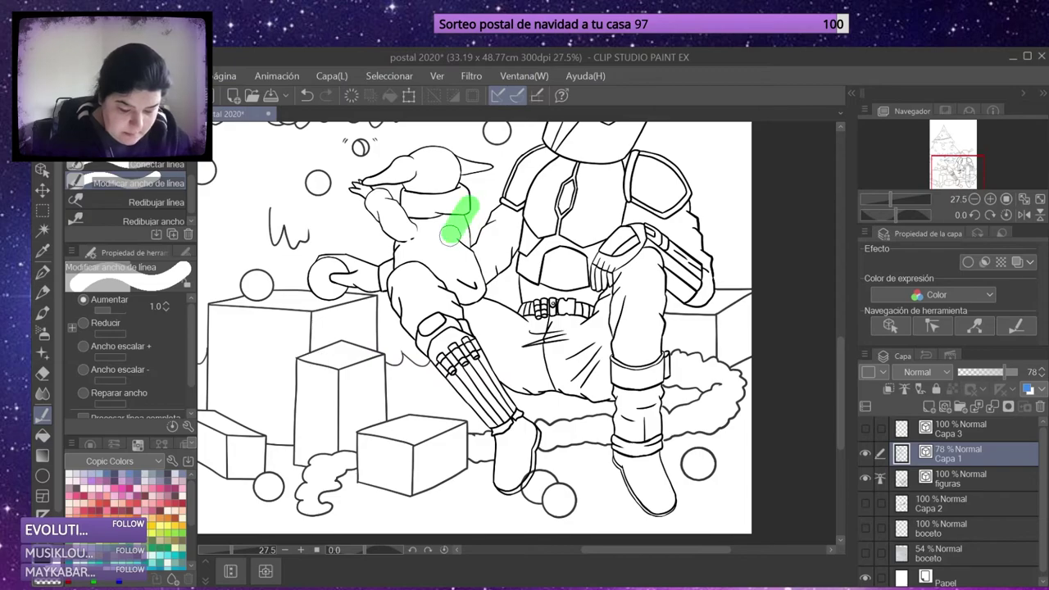
pyautogui.moveTo(742, 318); pyautogui.dragTo(740, 359)
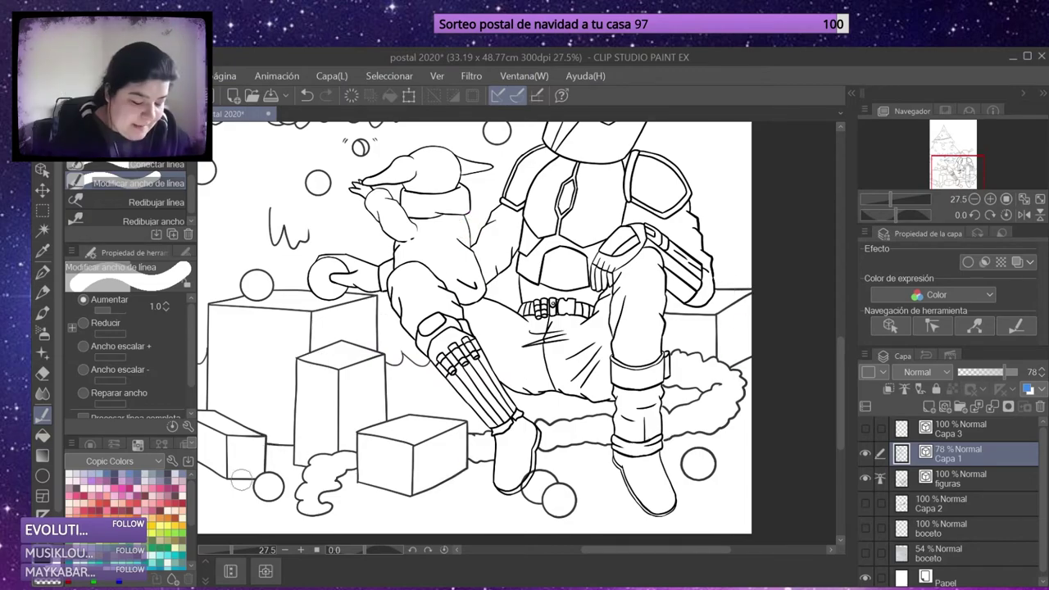
# Thin the floor garland's lines on Capa 1 using Reducir at 2.0 and make figuras the active layer.
pyautogui.scroll(3, 740, 350)
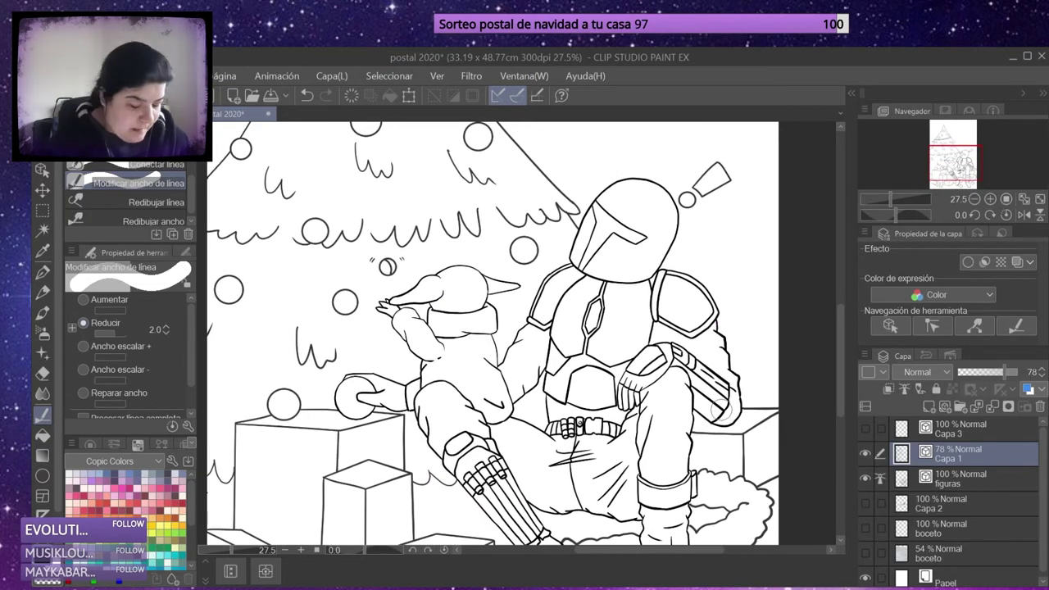
pyautogui.scroll(-4, 722, 410)
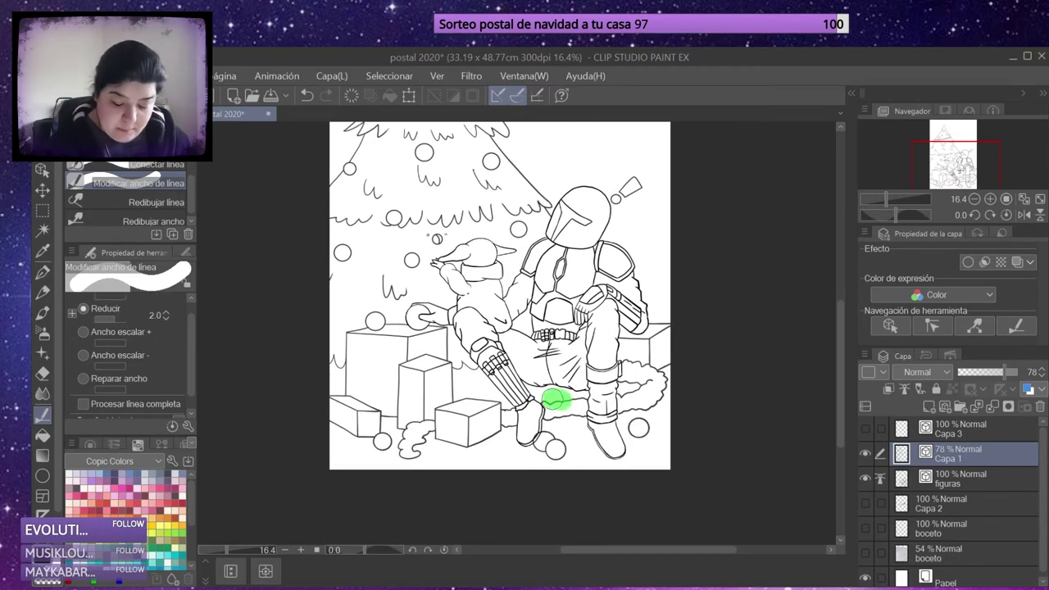
pyautogui.keyDown('ctrl'); pyautogui.keyDown('shift'); pyautogui.click(592, 379); pyautogui.keyUp('shift'); pyautogui.keyUp('ctrl')
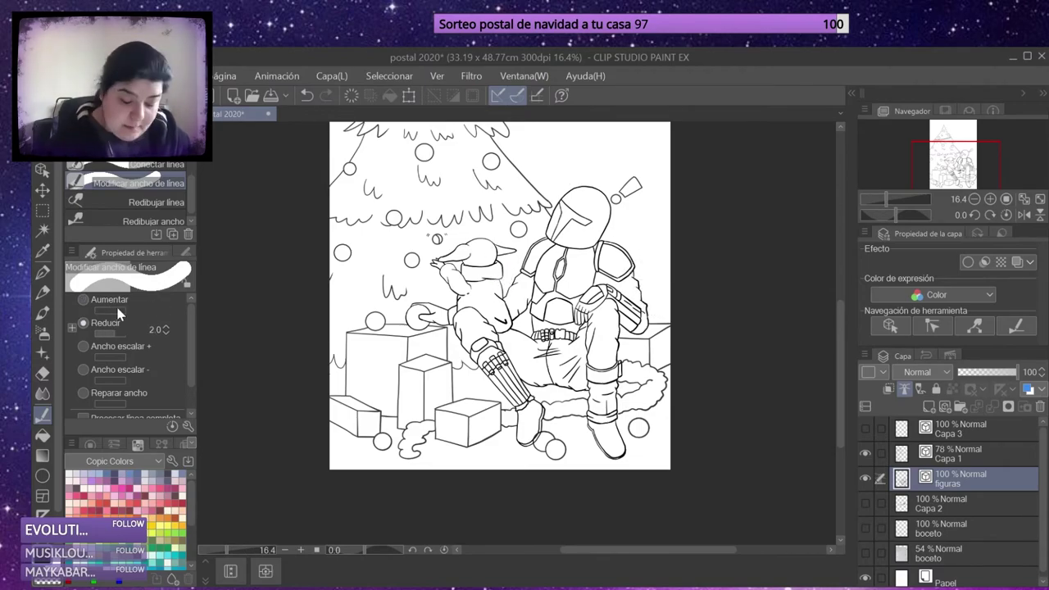
# Add a new layer above figuras and another named color plano directly below it.
pyautogui.click(930, 407)
pyautogui.moveTo(881, 434); pyautogui.dragTo(960, 508)
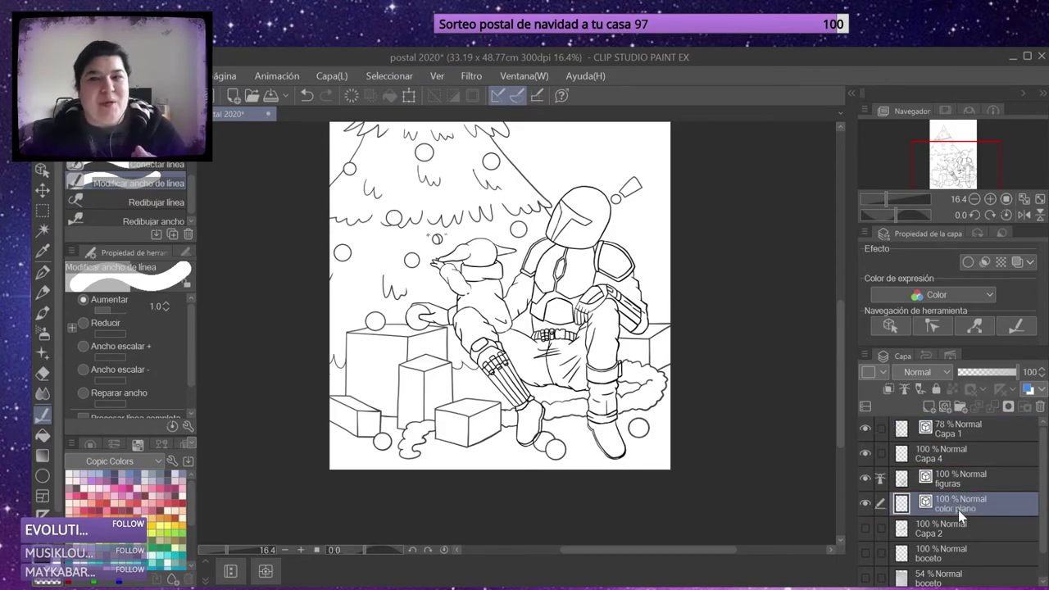
pyautogui.scroll(-1, 958, 509)
pyautogui.hotkey('ctrl', '0')
pyautogui.scroll(-3, 123, 492)
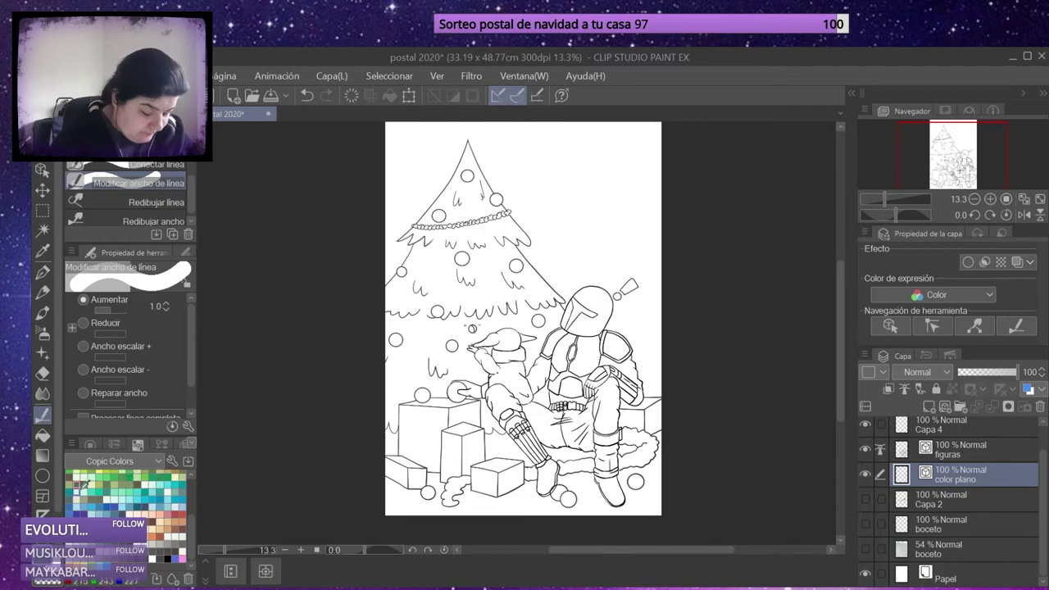
# Switch to the Fill tool set to Referir a otras capas and merge the color plano layer down into Capa 2.
pyautogui.press('g')
pyautogui.hotkey('ctrl', 'e')
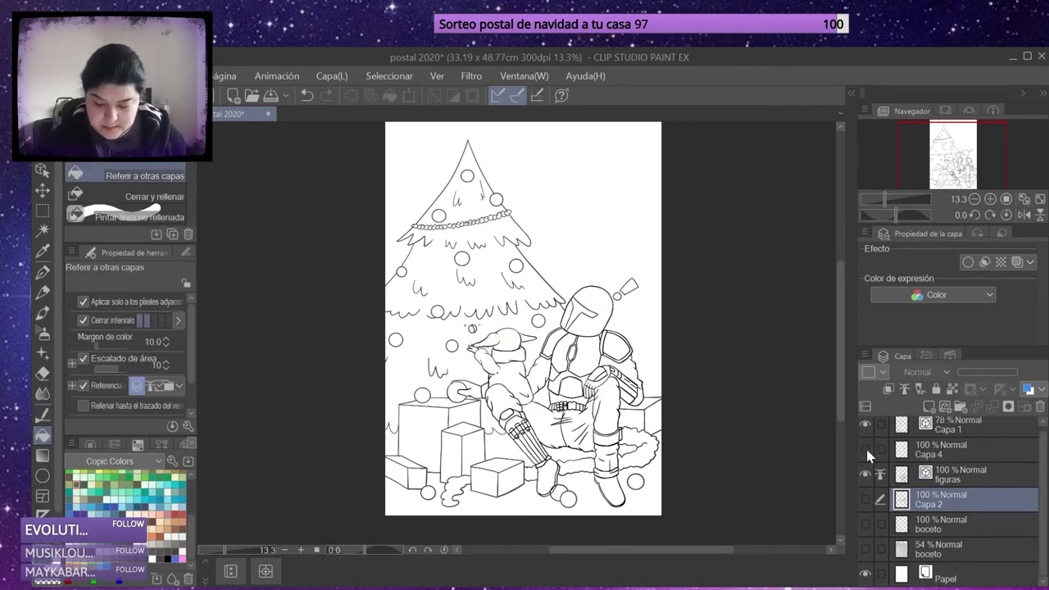
# Undo the layer merge and move the color plano layer directly below figuras.
pyautogui.hotkey('ctrl', 'z')
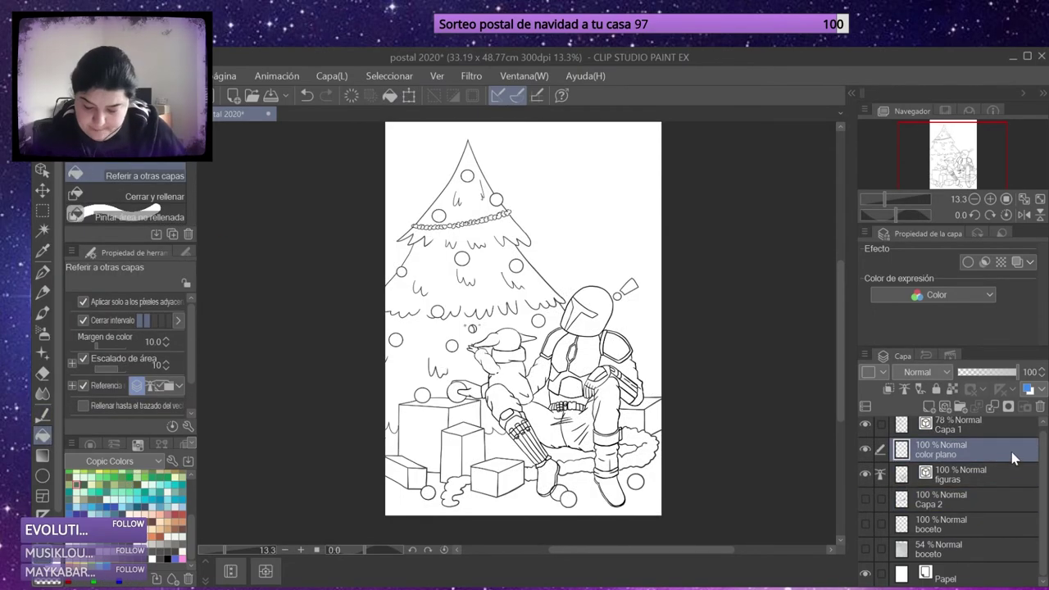
pyautogui.moveTo(1004, 462); pyautogui.dragTo(1004, 482)
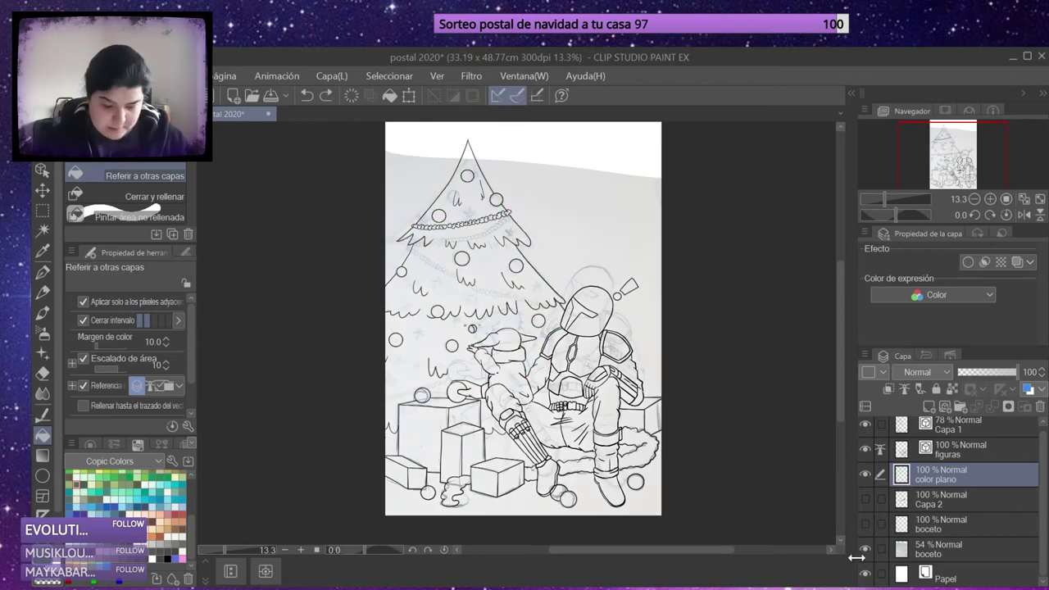
# Sketch blue guide curves for two more tree garlands on the 54% boceto layer with the Lápiz más oscuro pencil.
pyautogui.click(943, 547)
pyautogui.press('p')
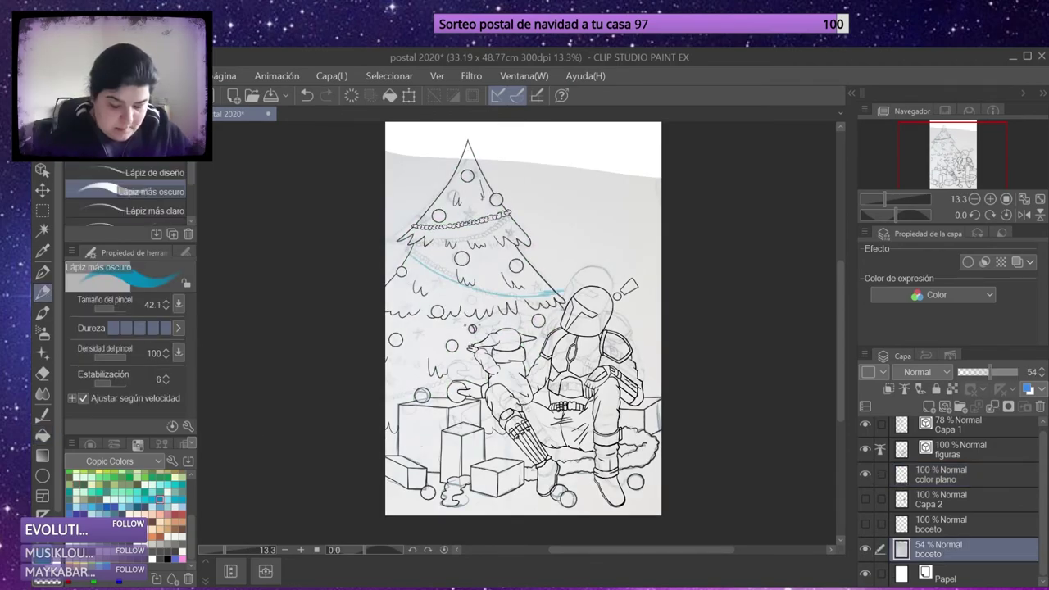
pyautogui.moveTo(387, 381); pyautogui.dragTo(565, 309)
# Rename the Capa 1 layer as líneas objetos.
pyautogui.click(976, 427)
pyautogui.write('líneas objetos')
pyautogui.press('Return')
# Ink the tree's middle garland as a chain of small puffs along the blue guide with the Saji pen at size 13.0.
pyautogui.press('p')
pyautogui.scroll(4, 543, 260)
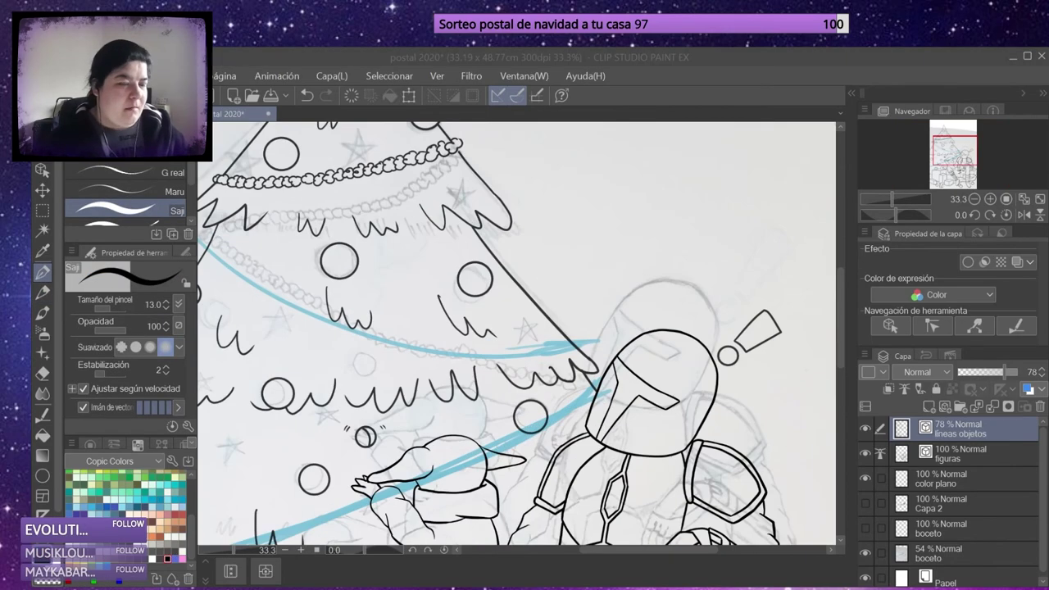
pyautogui.scroll(1, 573, 246)
pyautogui.moveTo(423, 221); pyautogui.dragTo(479, 274)
pyautogui.hotkey('ctrl', 'z')
pyautogui.scroll(2, 435, 310)
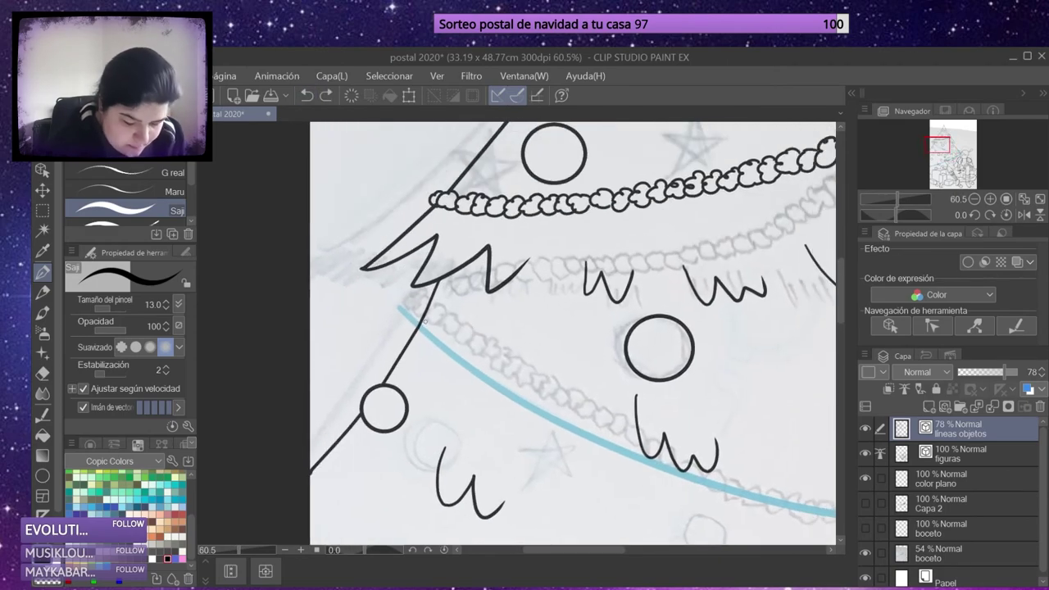
pyautogui.moveTo(498, 372); pyautogui.dragTo(435, 300)
pyautogui.moveTo(400, 292); pyautogui.dragTo(452, 327)
pyautogui.moveTo(452, 326); pyautogui.dragTo(391, 249)
pyautogui.moveTo(447, 276)
pyautogui.mouseDown()
pyautogui.moveTo(501, 309)
pyautogui.moveTo(539, 308)
pyautogui.moveTo(561, 328)
pyautogui.mouseUp()
pyautogui.moveTo(561, 328)
pyautogui.mouseDown()
pyautogui.moveTo(481, 259)
pyautogui.moveTo(541, 267)
pyautogui.mouseUp()
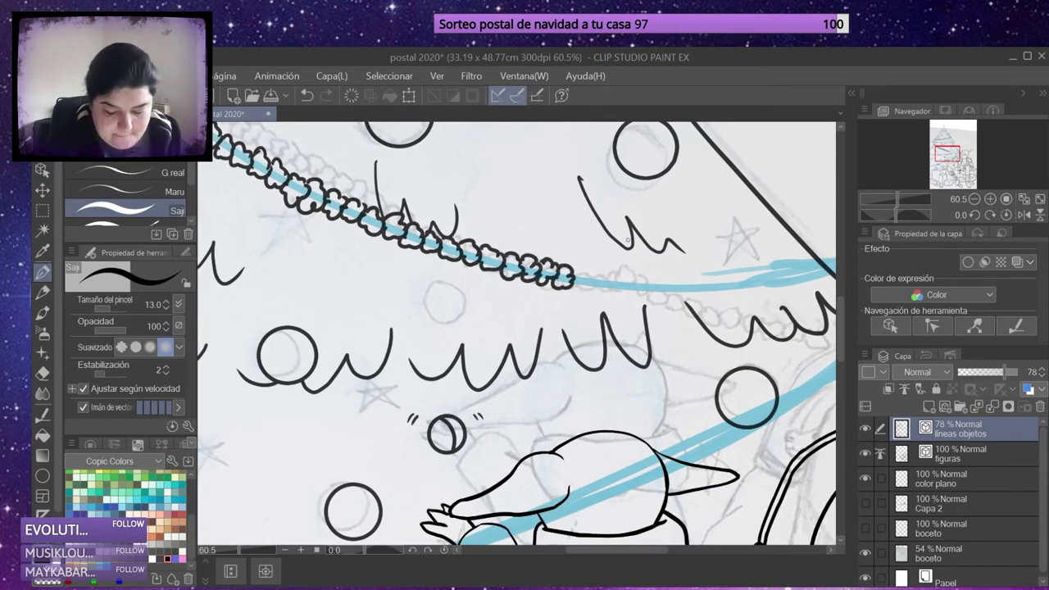
pyautogui.moveTo(608, 258); pyautogui.dragTo(530, 231)
pyautogui.moveTo(495, 252); pyautogui.dragTo(541, 255)
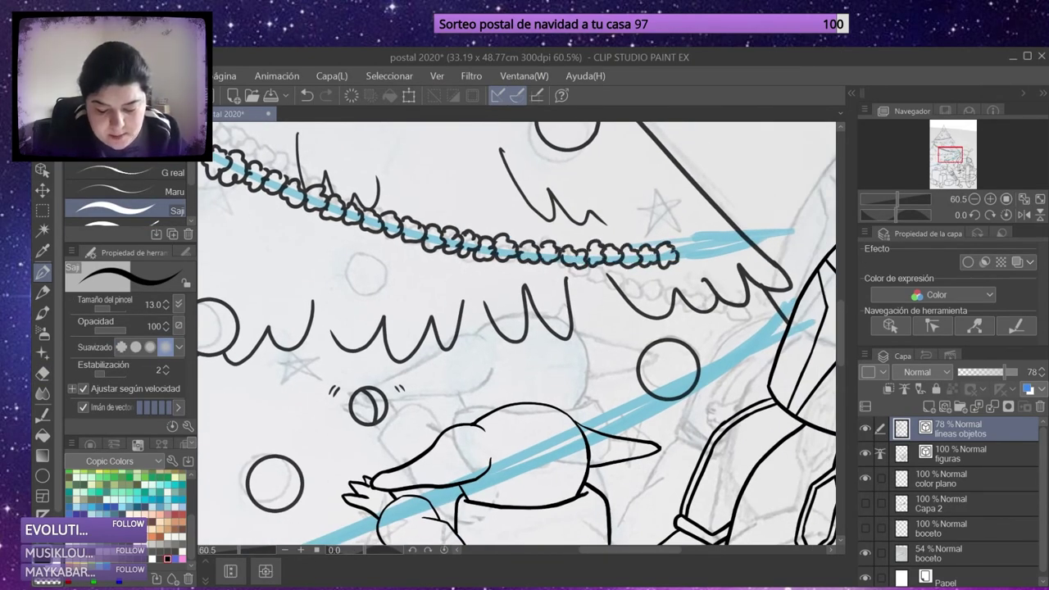
# Finish the middle garland's end at the tree's right edge and clean its overlapping lines with the Vector eraser.
pyautogui.scroll(5, 741, 242)
pyautogui.press('e')
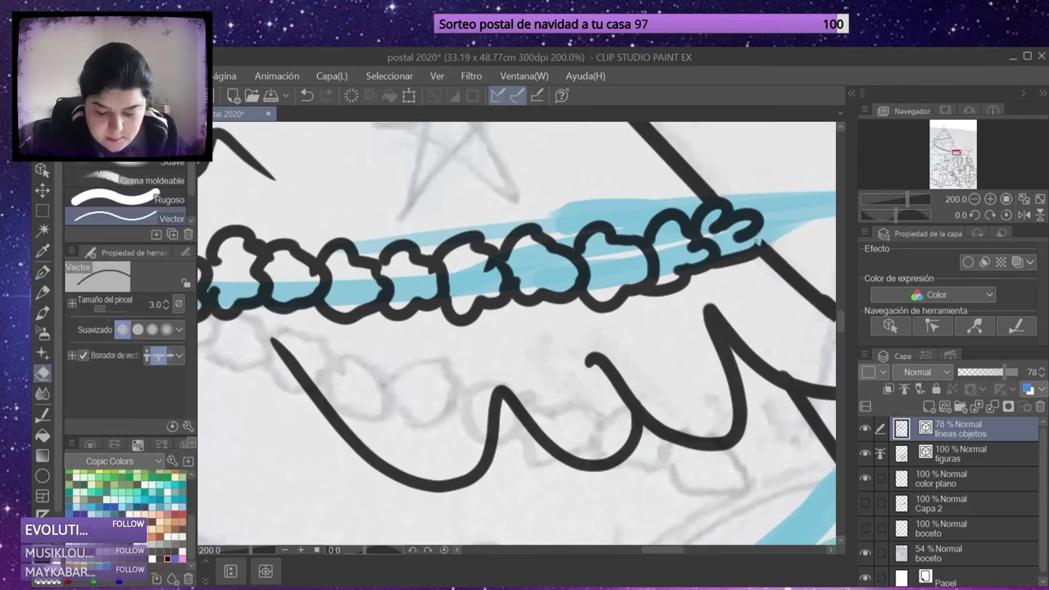
pyautogui.press('p')
pyautogui.scroll(-5, 745, 260)
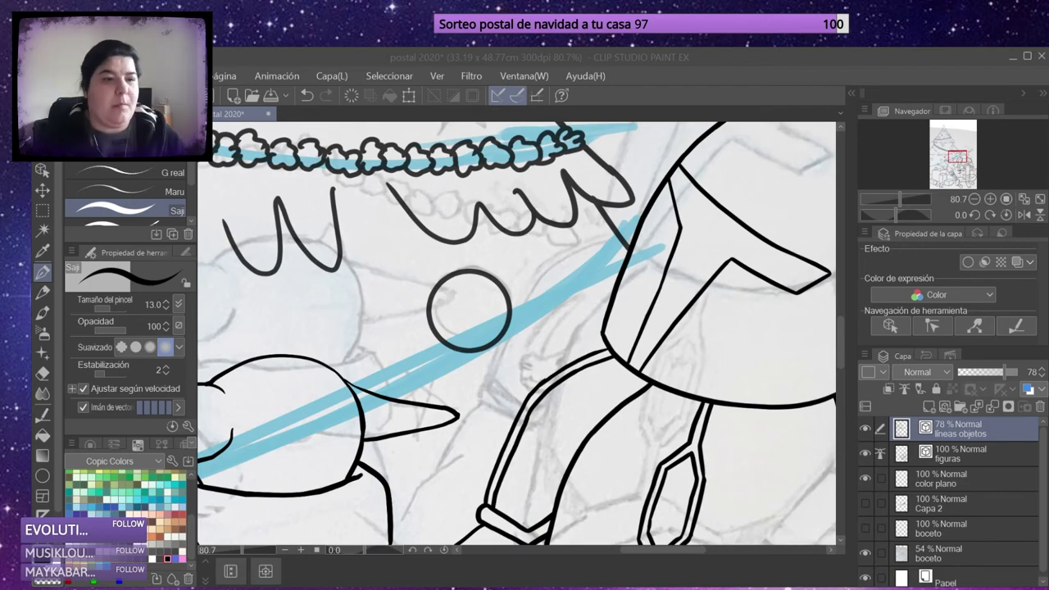
# Refine the branch-tip line below the middle garland's right end using Punto de control set to Añadir punto de control.
pyautogui.click(619, 258)
pyautogui.press('e')
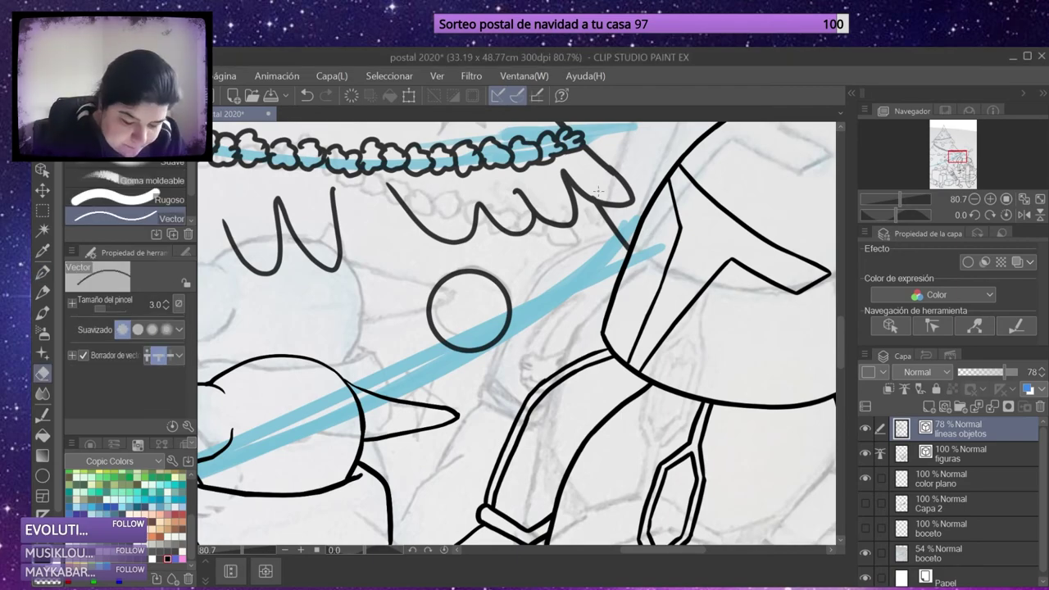
pyautogui.scroll(5, 604, 192)
pyautogui.scroll(-2, 492, 287)
pyautogui.press('y')
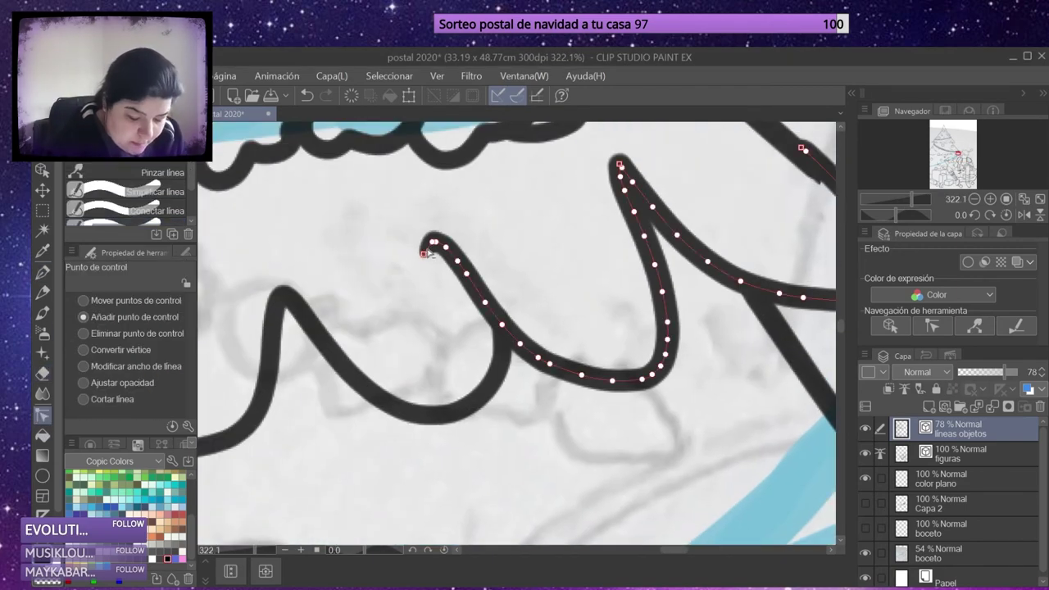
pyautogui.scroll(1, 482, 403)
pyautogui.scroll(-1, 482, 403)
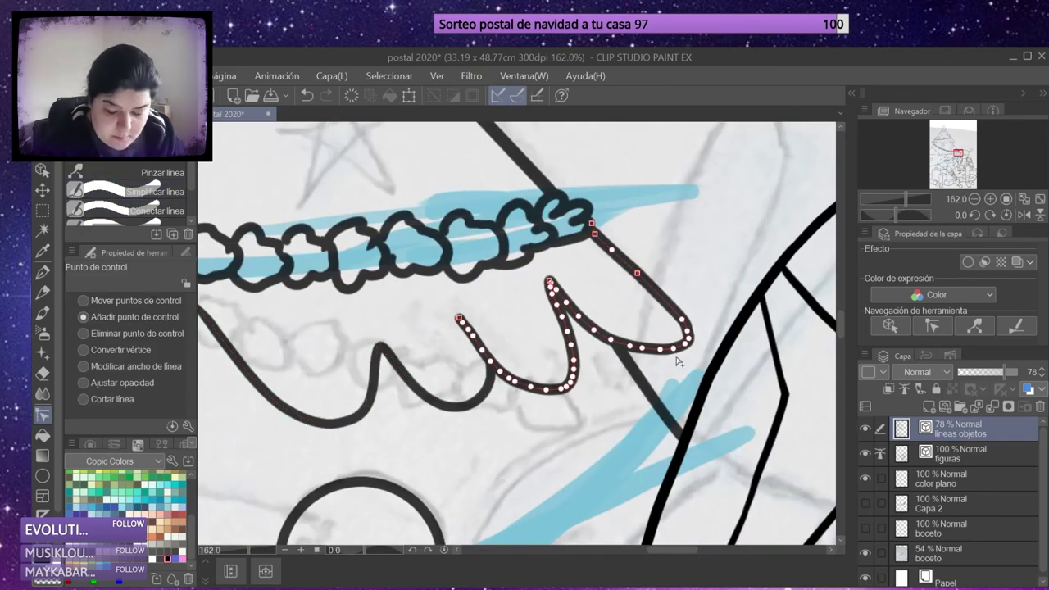
# Ink the lower garland along its blue guide from beside the helmet to the child, leaving it hidden behind the figures.
pyautogui.press('p')
pyautogui.scroll(-3, 571, 346)
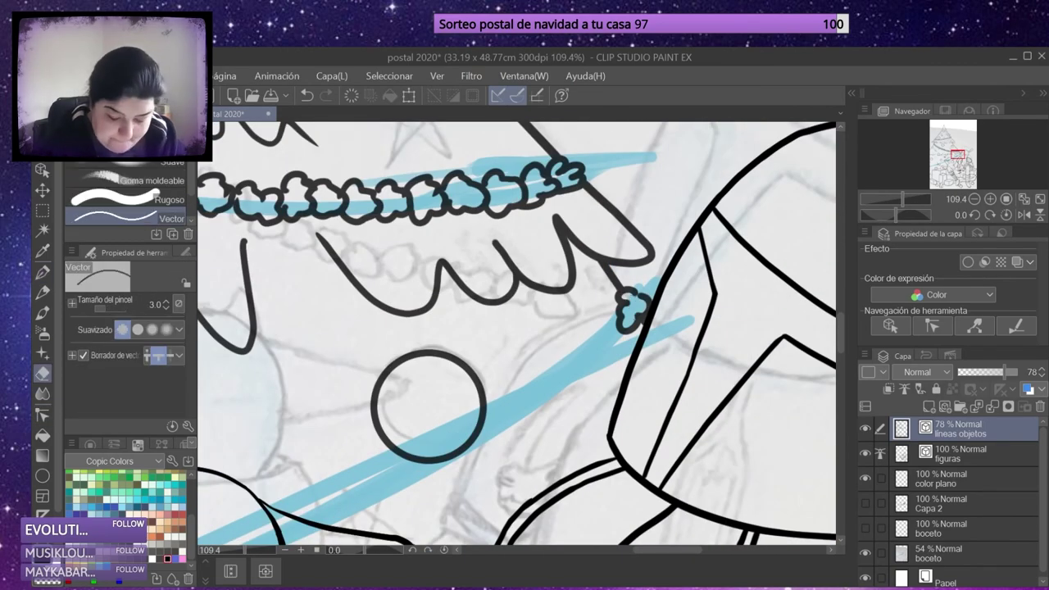
pyautogui.moveTo(572, 346)
pyautogui.mouseDown()
pyautogui.moveTo(509, 422)
pyautogui.moveTo(584, 262)
pyautogui.mouseUp()
pyautogui.moveTo(639, 260)
pyautogui.mouseDown()
pyautogui.moveTo(598, 316)
pyautogui.moveTo(467, 373)
pyautogui.moveTo(673, 320)
pyautogui.mouseUp()
pyautogui.moveTo(623, 303)
pyautogui.mouseDown()
pyautogui.moveTo(565, 299)
pyautogui.moveTo(762, 160)
pyautogui.mouseUp()
pyautogui.moveTo(554, 283)
pyautogui.mouseDown()
pyautogui.moveTo(516, 307)
pyautogui.moveTo(491, 305)
pyautogui.mouseUp()
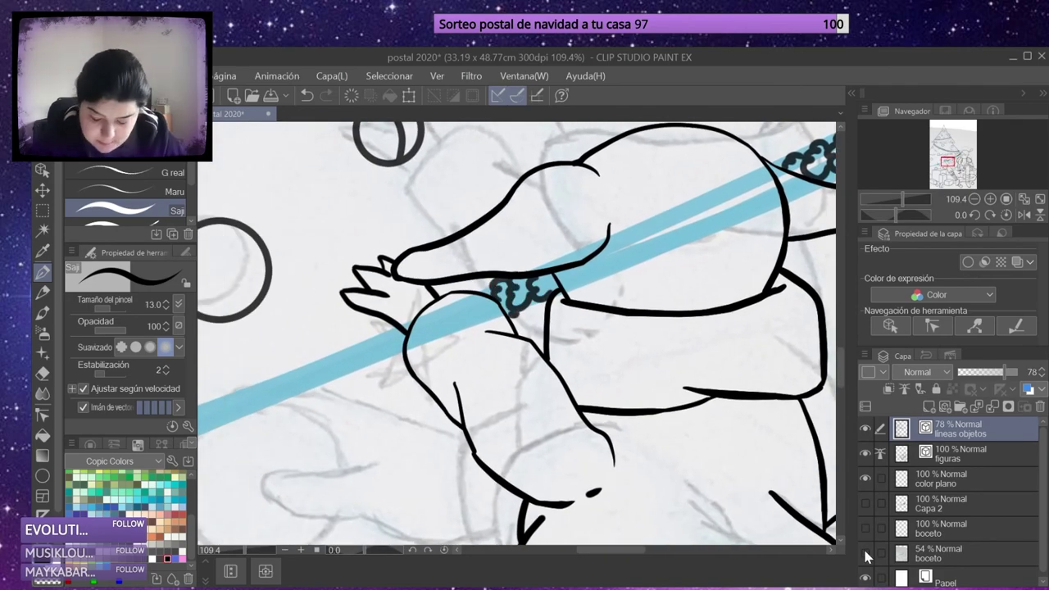
pyautogui.moveTo(394, 328)
pyautogui.mouseDown()
pyautogui.moveTo(379, 365)
pyautogui.moveTo(283, 401)
pyautogui.mouseUp()
pyautogui.moveTo(295, 393)
pyautogui.mouseDown()
pyautogui.moveTo(491, 338)
pyautogui.moveTo(416, 327)
pyautogui.moveTo(361, 367)
pyautogui.moveTo(548, 315)
pyautogui.mouseUp()
# Continue the lower garland beyond the child toward the tree's left side and trim the branch lines it crosses.
pyautogui.press('o')
pyautogui.click(500, 316)
pyautogui.press('p')
pyautogui.press('e')
pyautogui.press('p')
pyautogui.scroll(8, 524, 316)
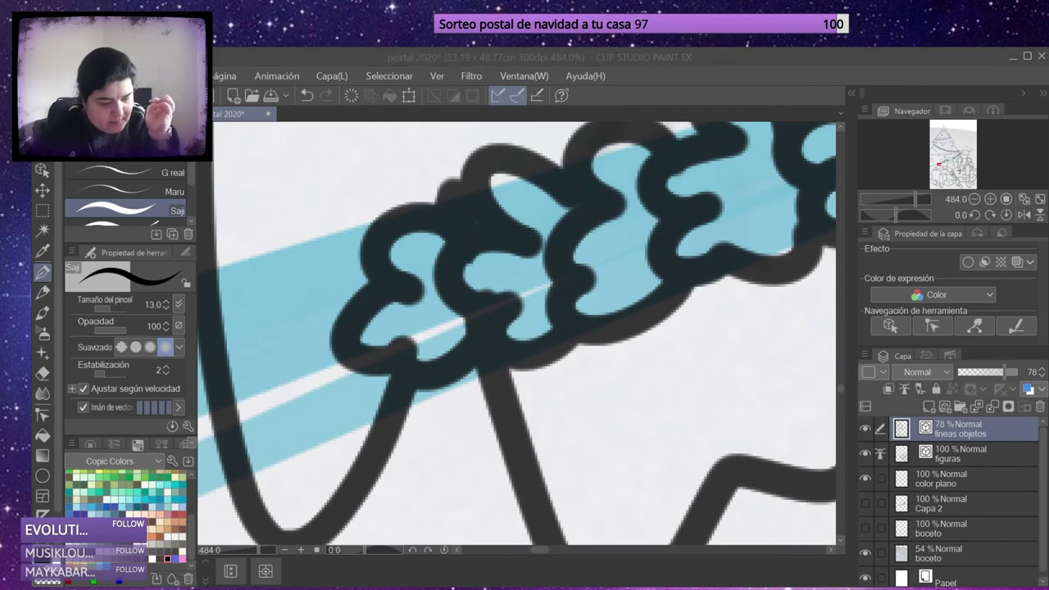
pyautogui.scroll(-5, 578, 322)
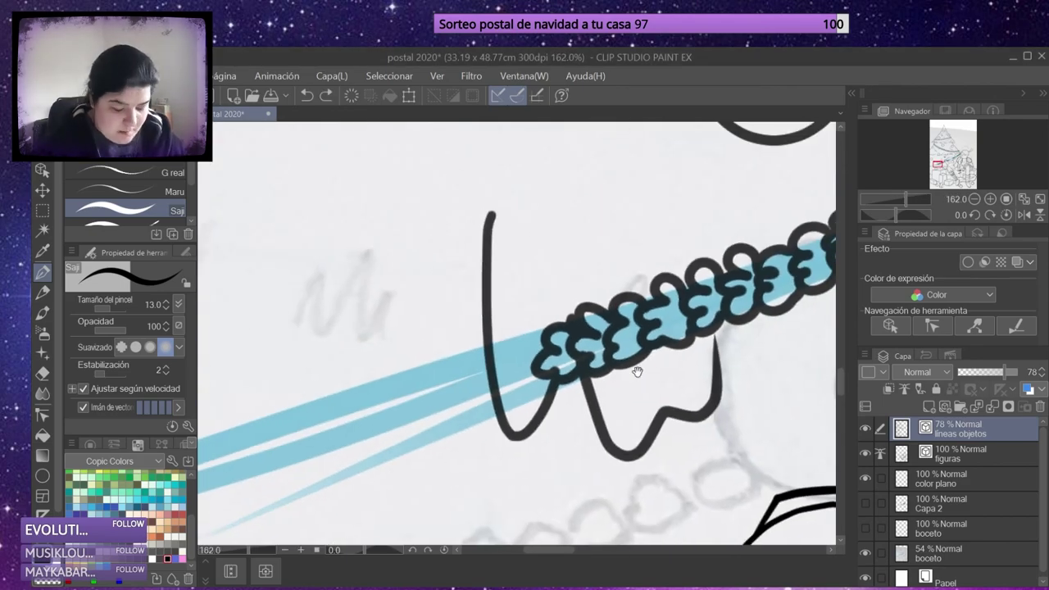
# Complete the lower garland's puffs to the canvas's left edge and hide the sketch layer.
pyautogui.moveTo(578, 321); pyautogui.dragTo(543, 310)
pyautogui.moveTo(541, 361); pyautogui.dragTo(443, 328)
pyautogui.moveTo(459, 336); pyautogui.dragTo(603, 320)
pyautogui.moveTo(557, 368); pyautogui.dragTo(488, 315)
pyautogui.moveTo(508, 353); pyautogui.dragTo(635, 303)
pyautogui.moveTo(600, 373)
pyautogui.mouseDown()
pyautogui.moveTo(500, 347)
pyautogui.moveTo(373, 402)
pyautogui.mouseUp()
pyautogui.hotkey('ctrl', '0')
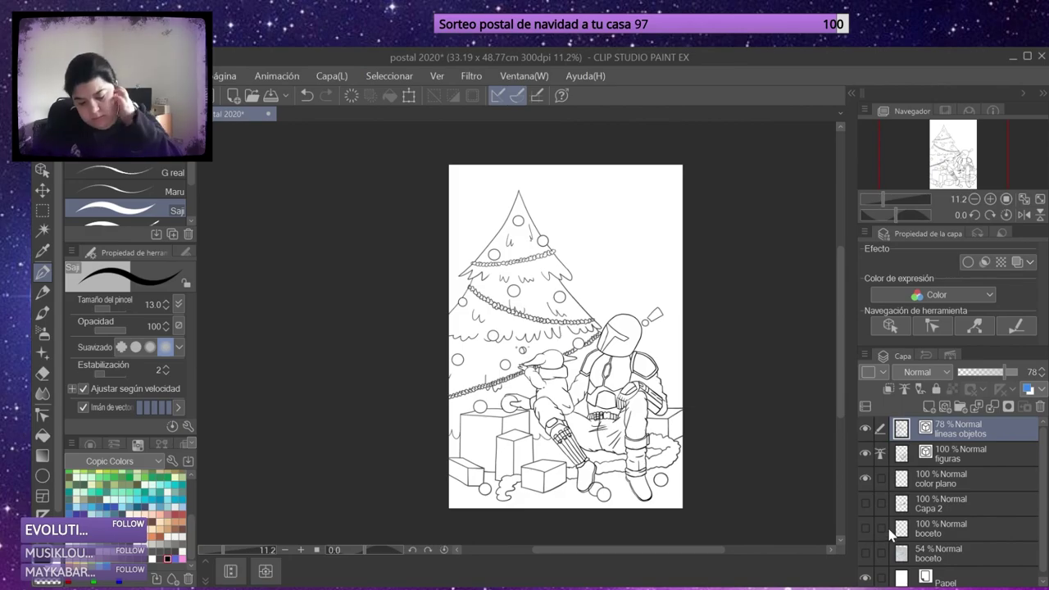